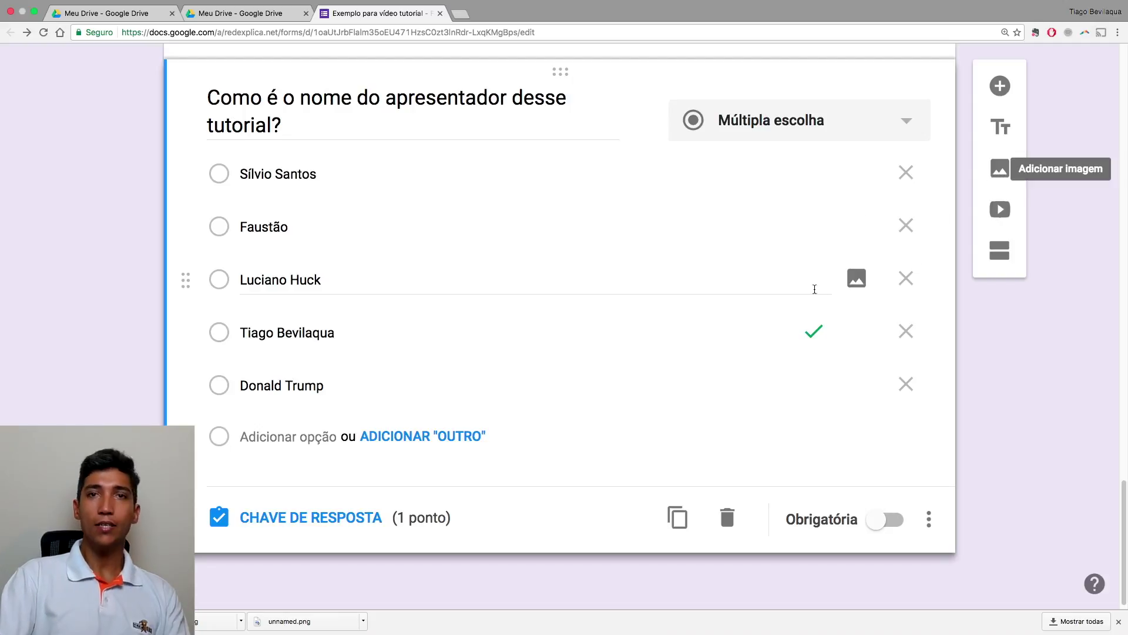
Delete the duplicate question card and look over the remaining G Suite and presenter questions
click(729, 520)
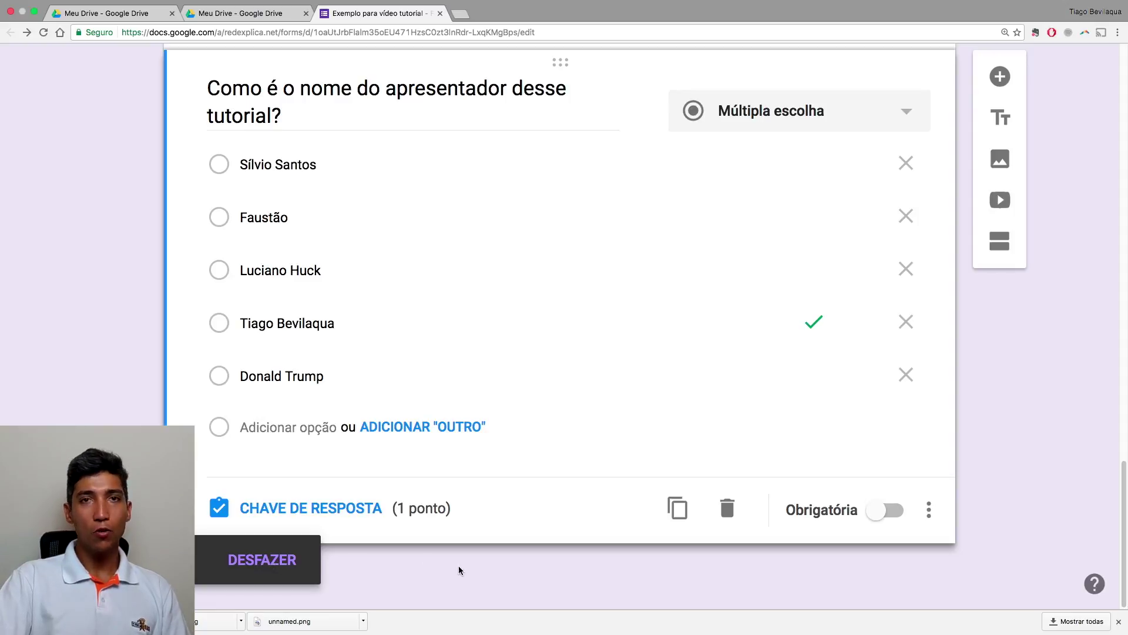
scroll(411, 565, up, 6)
scroll(412, 565, up, 6)
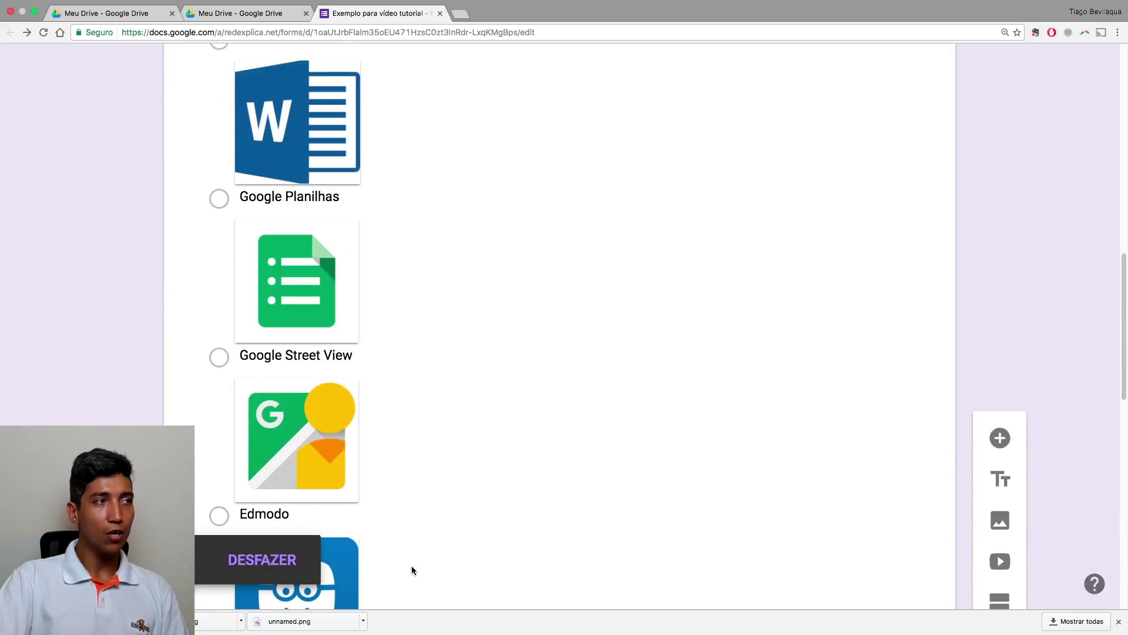
scroll(411, 565, down, 6)
scroll(412, 566, down, 3)
scroll(411, 566, down, 3)
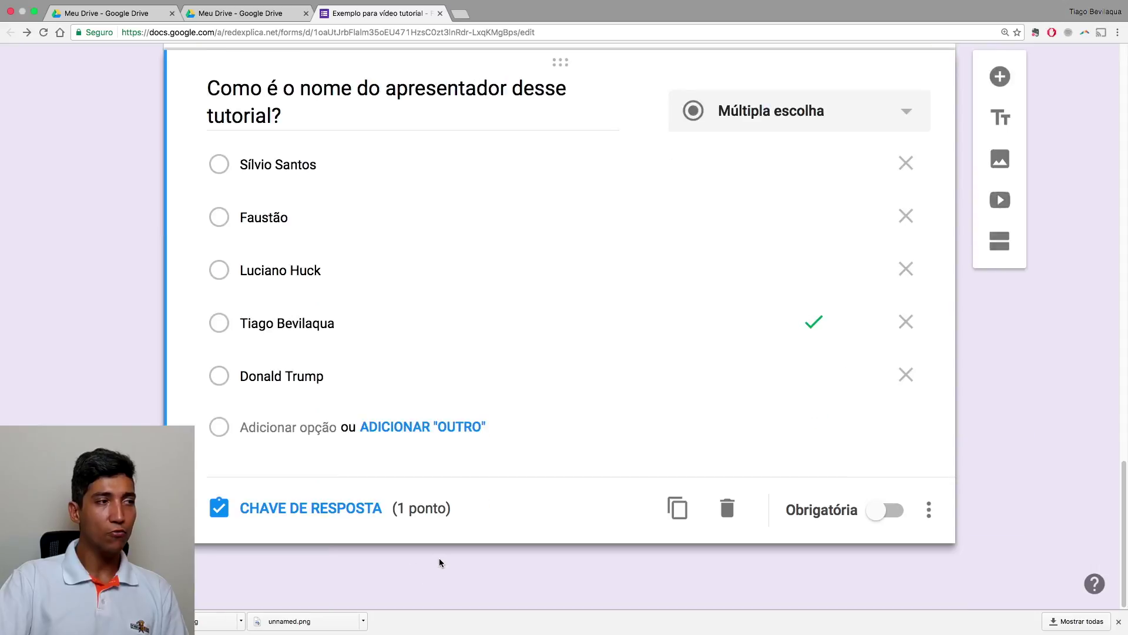
scroll(440, 557, up, 6)
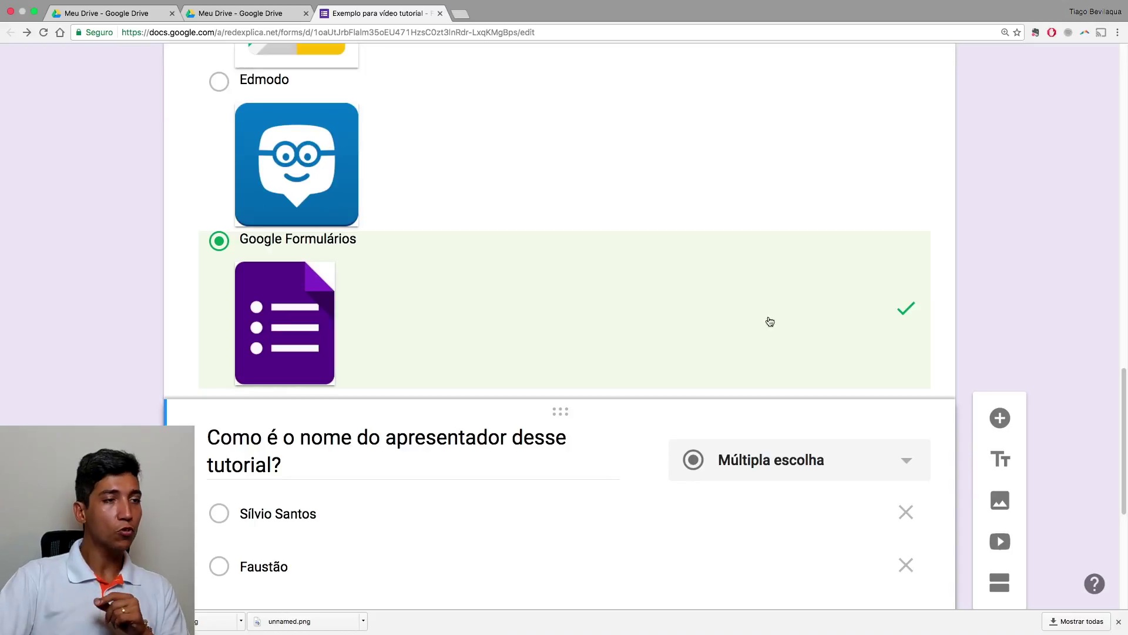
scroll(984, 369, down, 4)
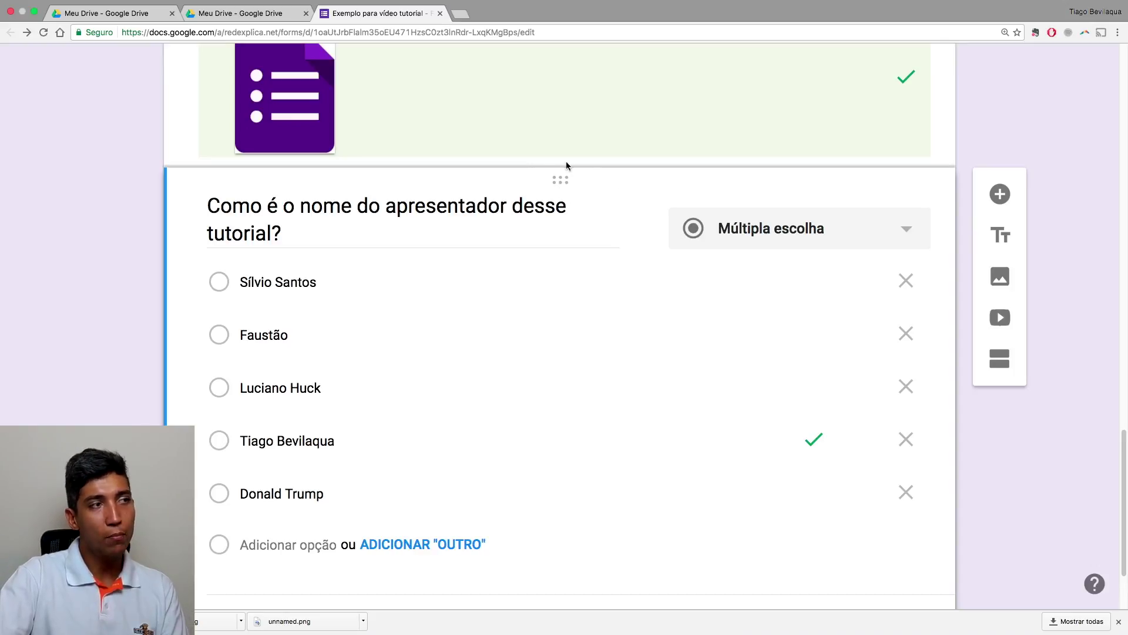
scroll(566, 187, up, 10)
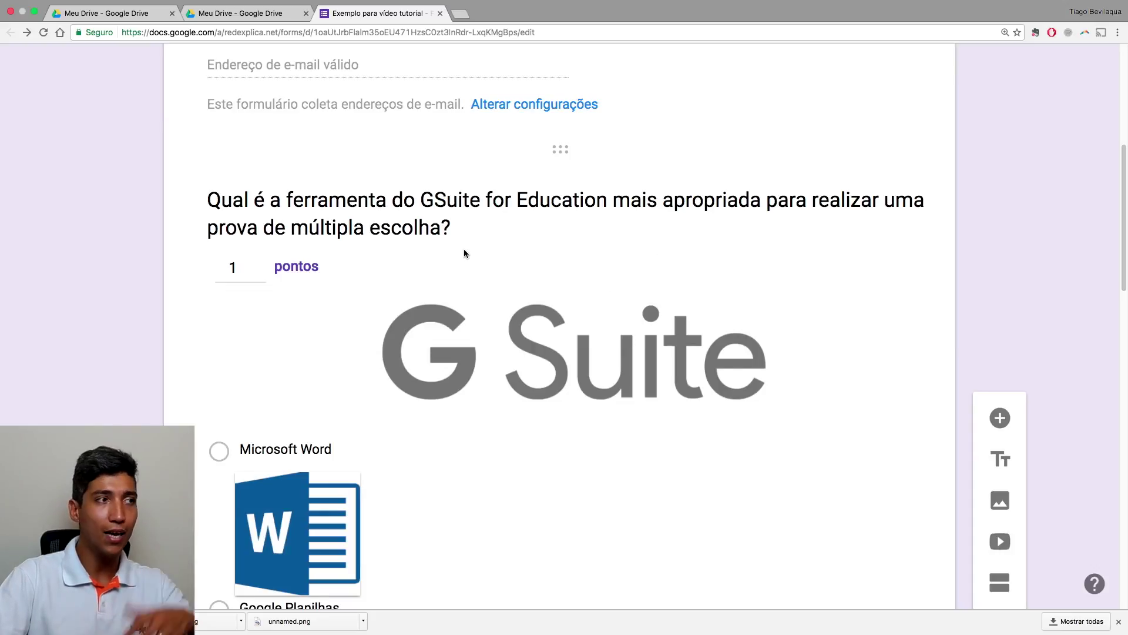
scroll(464, 253, down, 7)
scroll(464, 253, down, 12)
scroll(464, 256, up, 2)
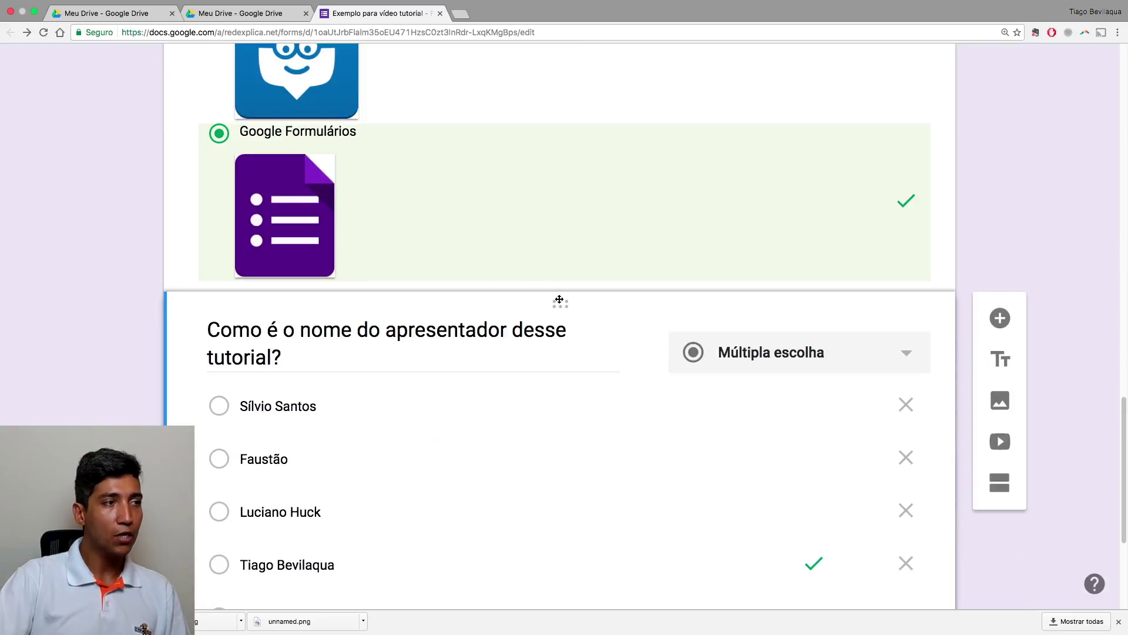
Move the presenter-name question above the G Suite tool question, just below the e-mail field
drag(563, 303, 572, 101)
scroll(571, 111, up, 3)
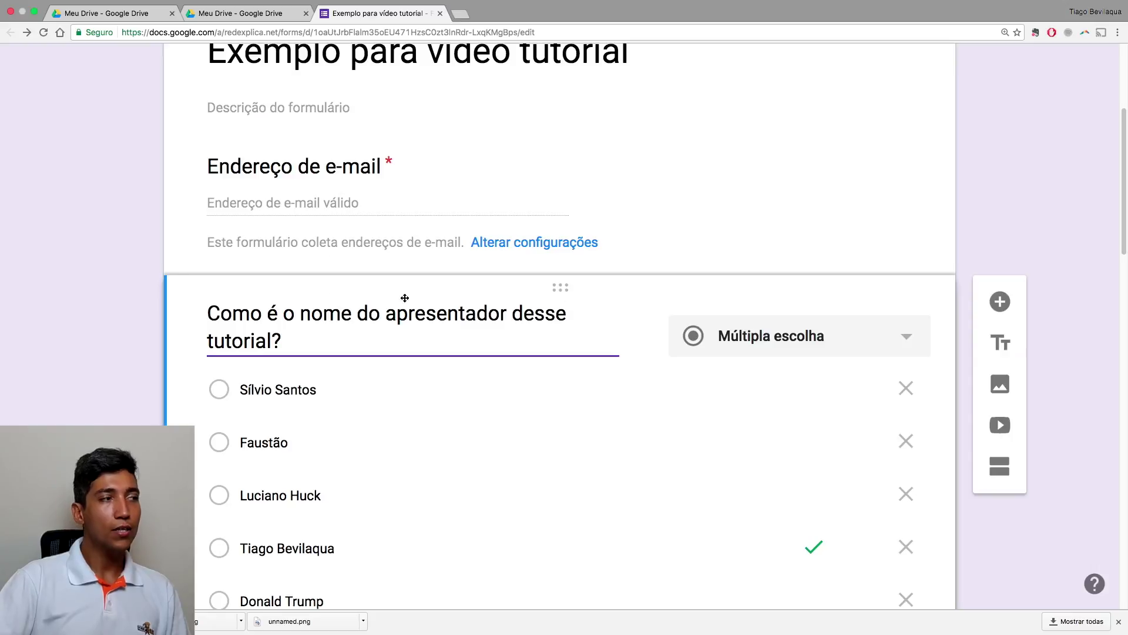
scroll(35, 306, down, 15)
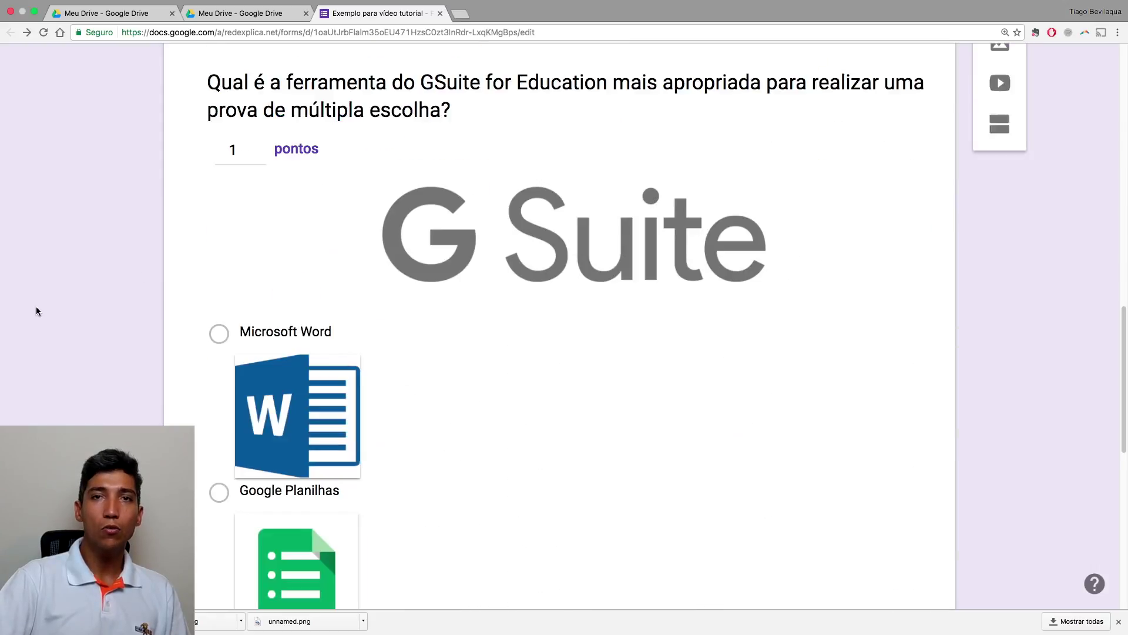
scroll(36, 312, down, 5)
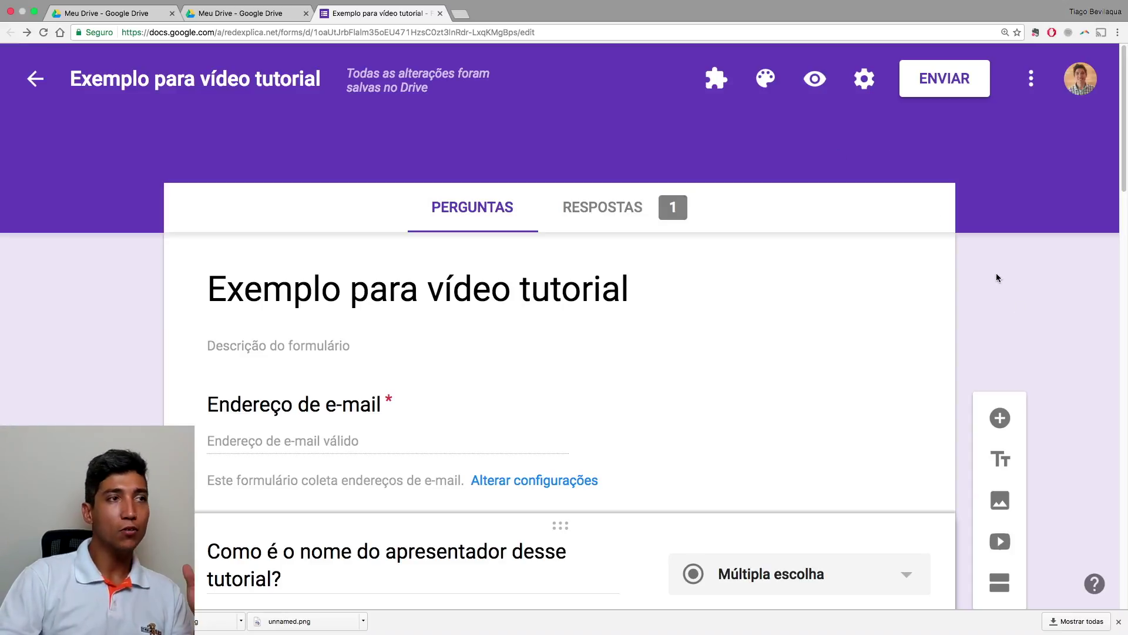
Preview the quiz, reopen the earlier response to review its answers, and return to the editor
click(815, 79)
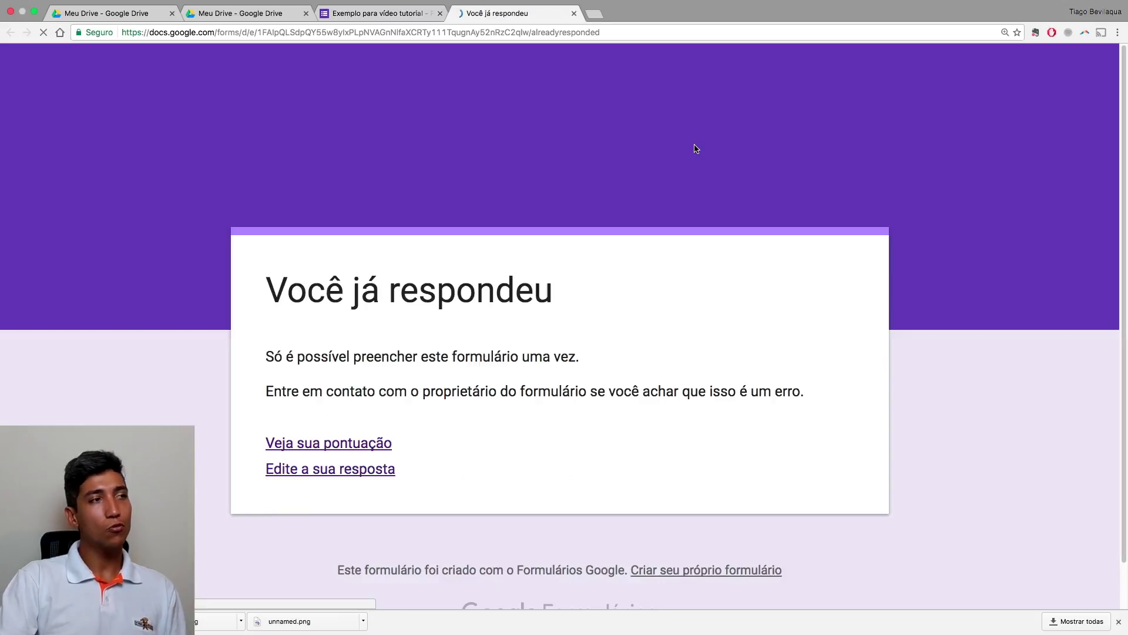
click(358, 468)
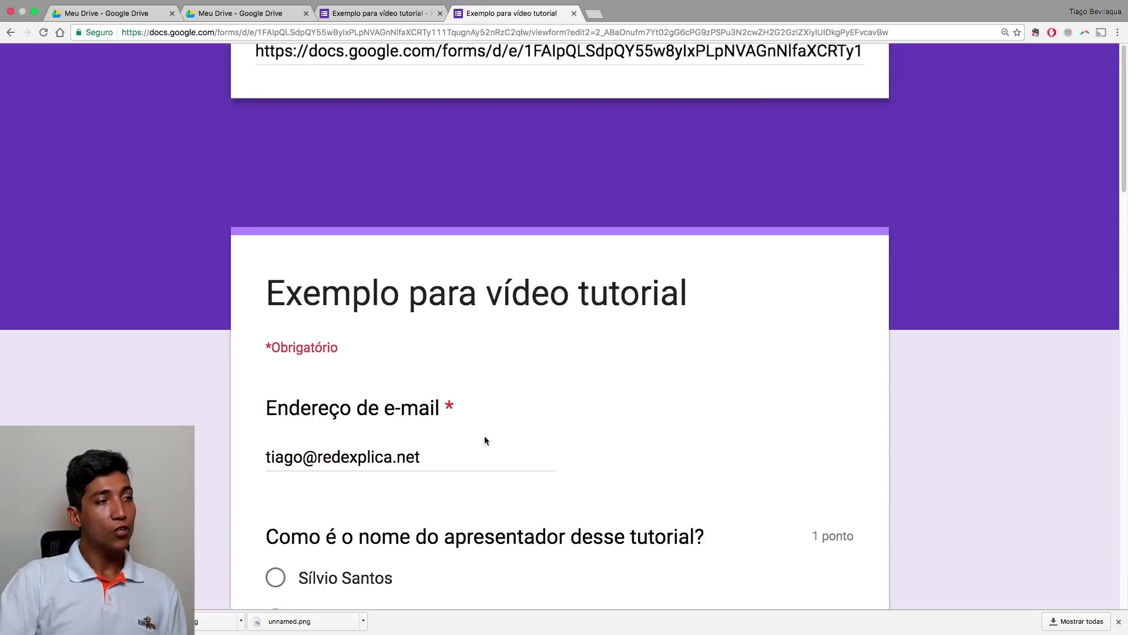
scroll(612, 459, down, 5)
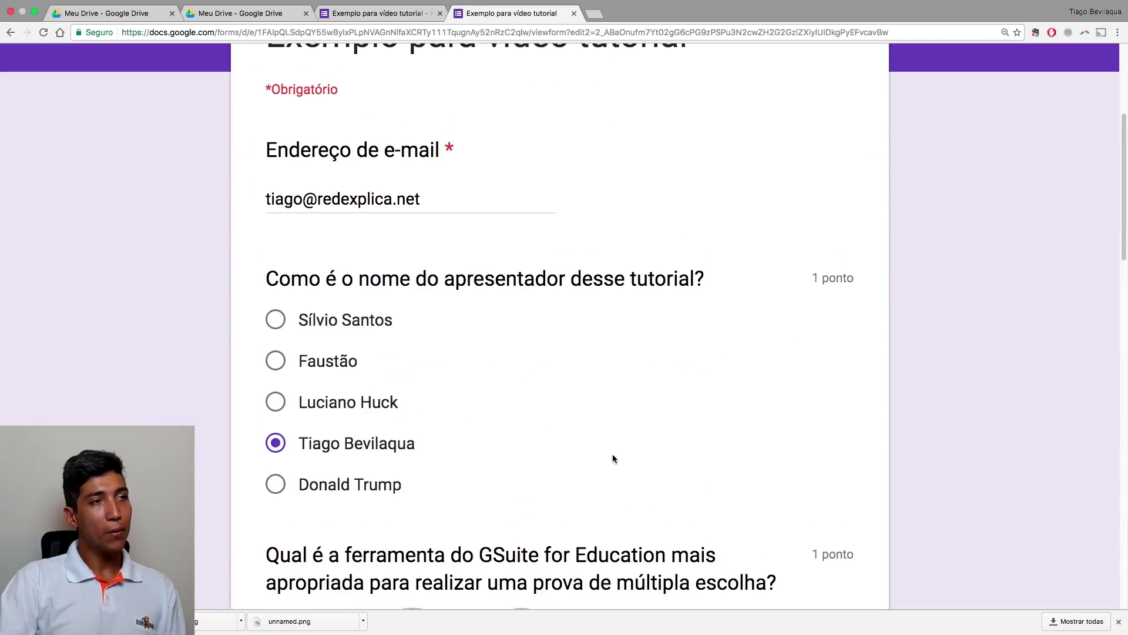
scroll(613, 456, down, 15)
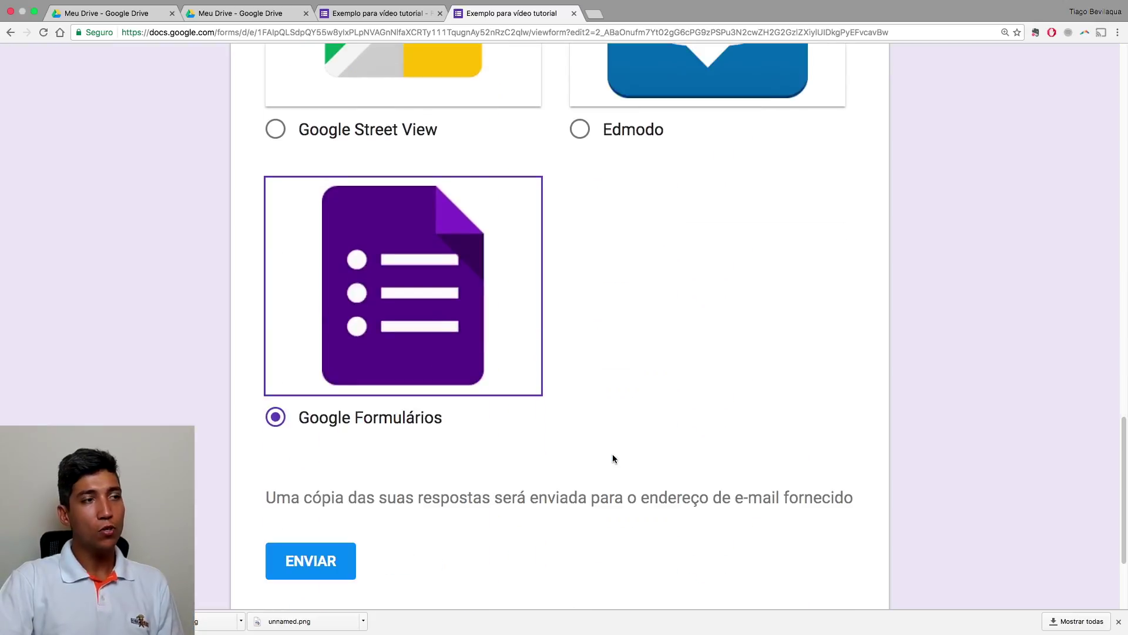
scroll(612, 454, up, 15)
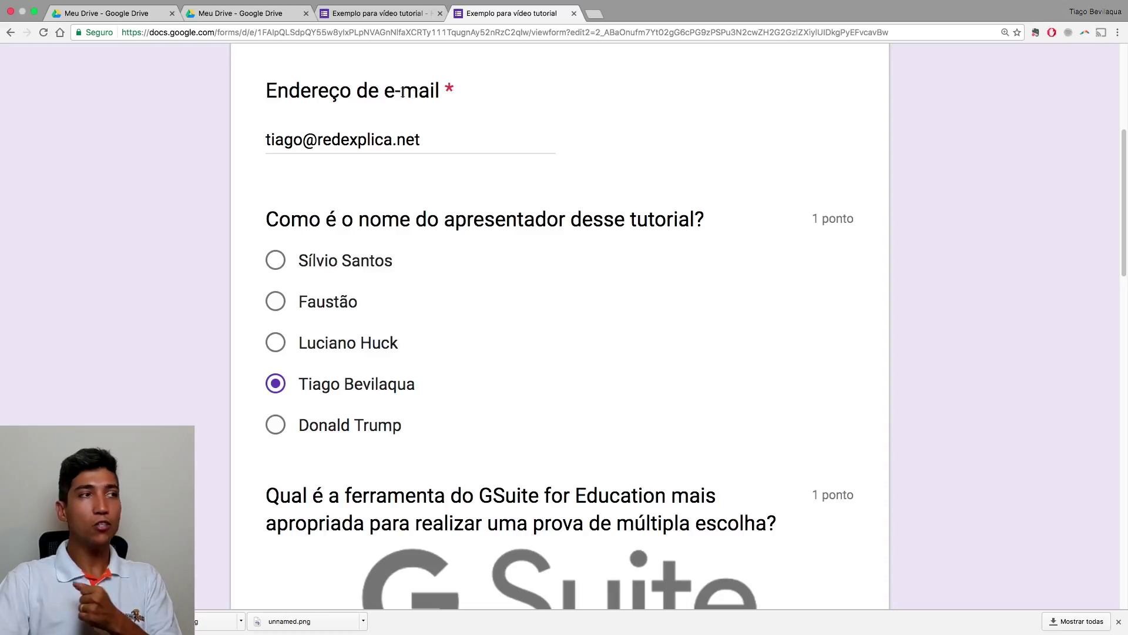
click(373, 16)
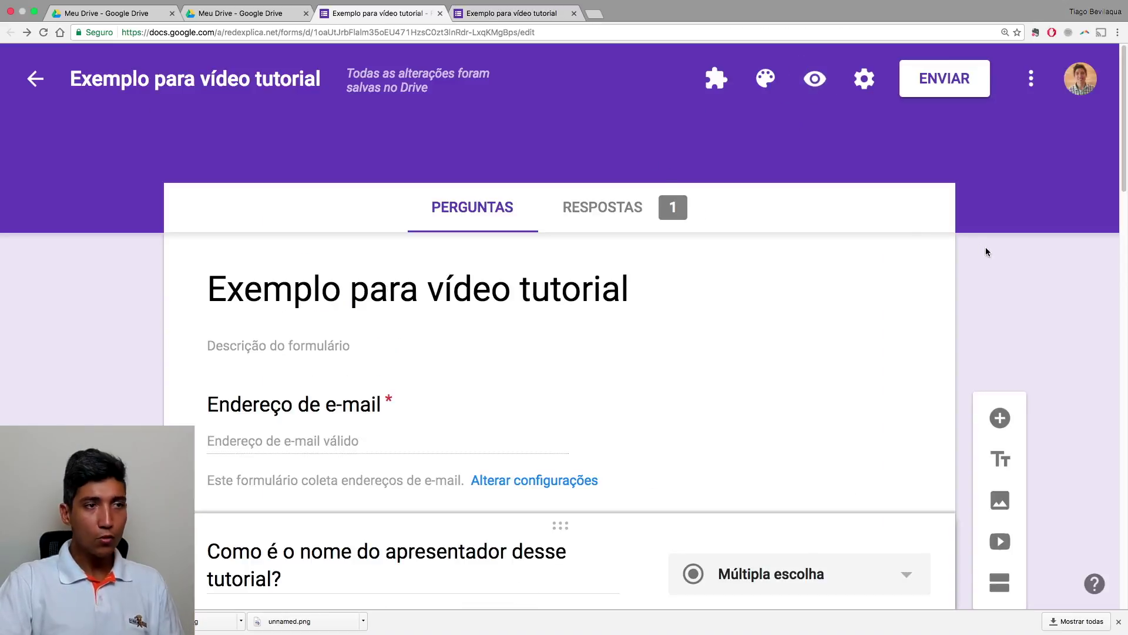
Add a new section after the e-mail header card and clear its default title
scroll(991, 256, down, 4)
scroll(991, 257, down, 1)
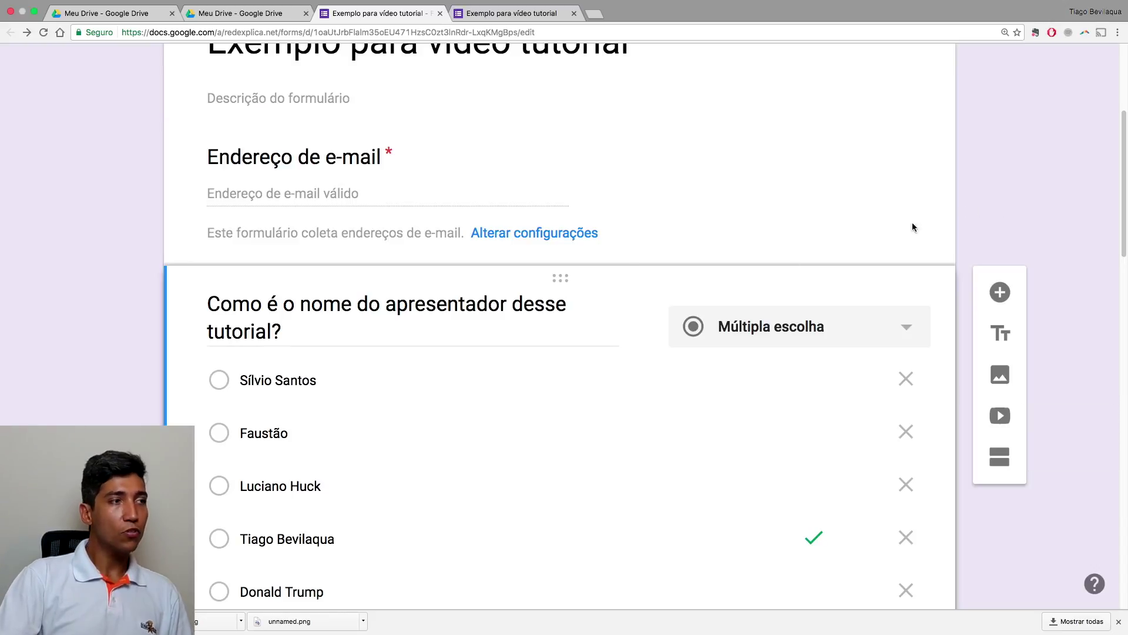
click(544, 204)
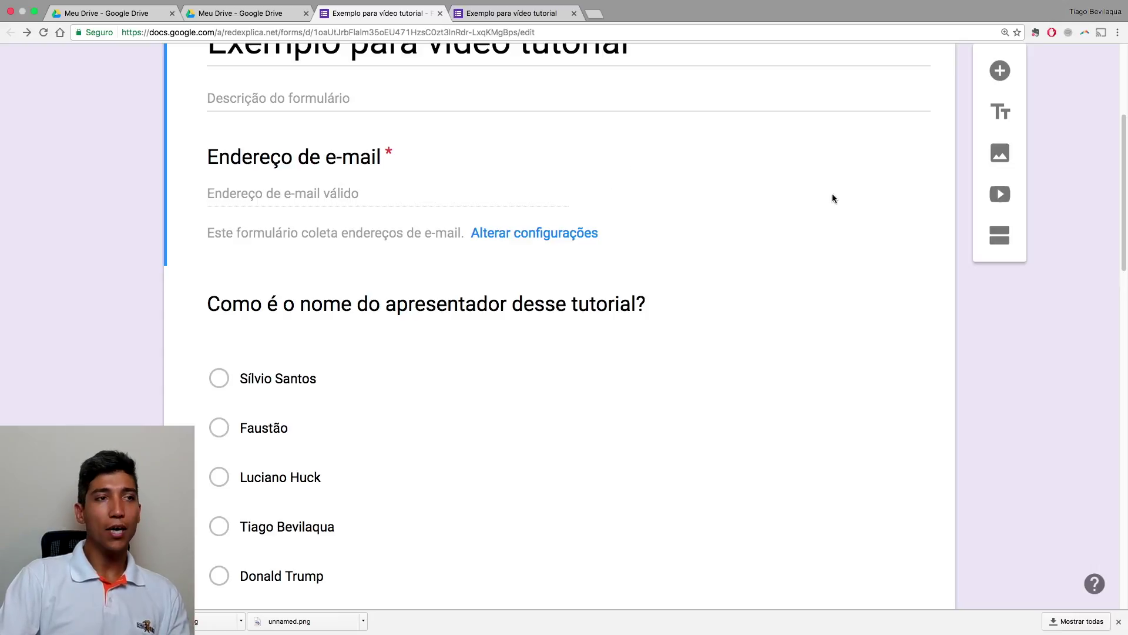
click(991, 237)
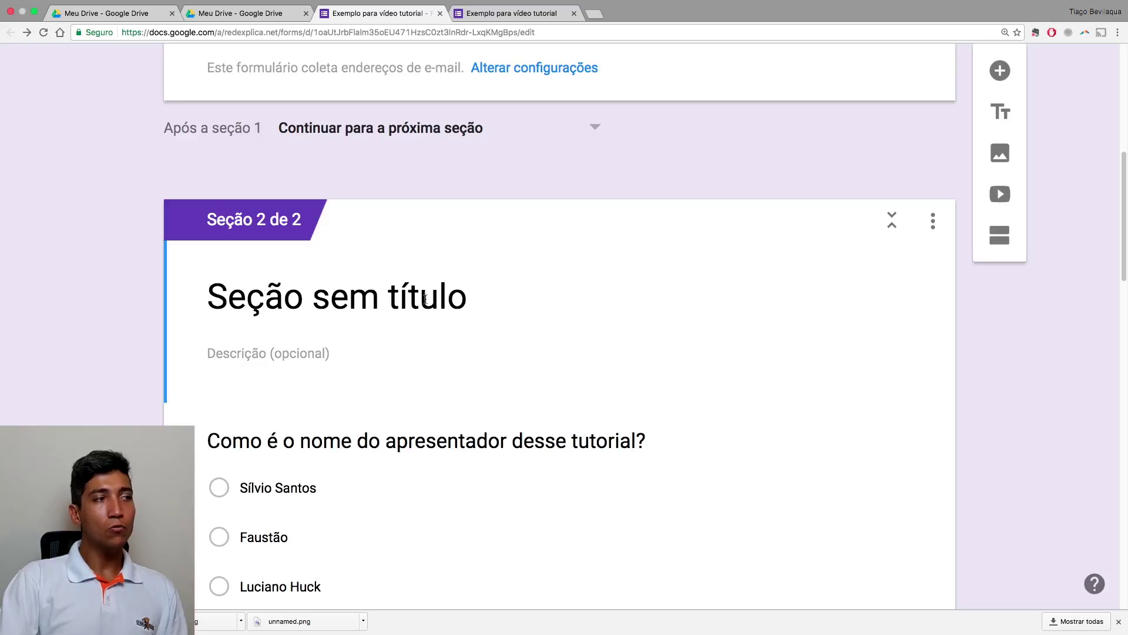
click(433, 294)
key(BackSpace)
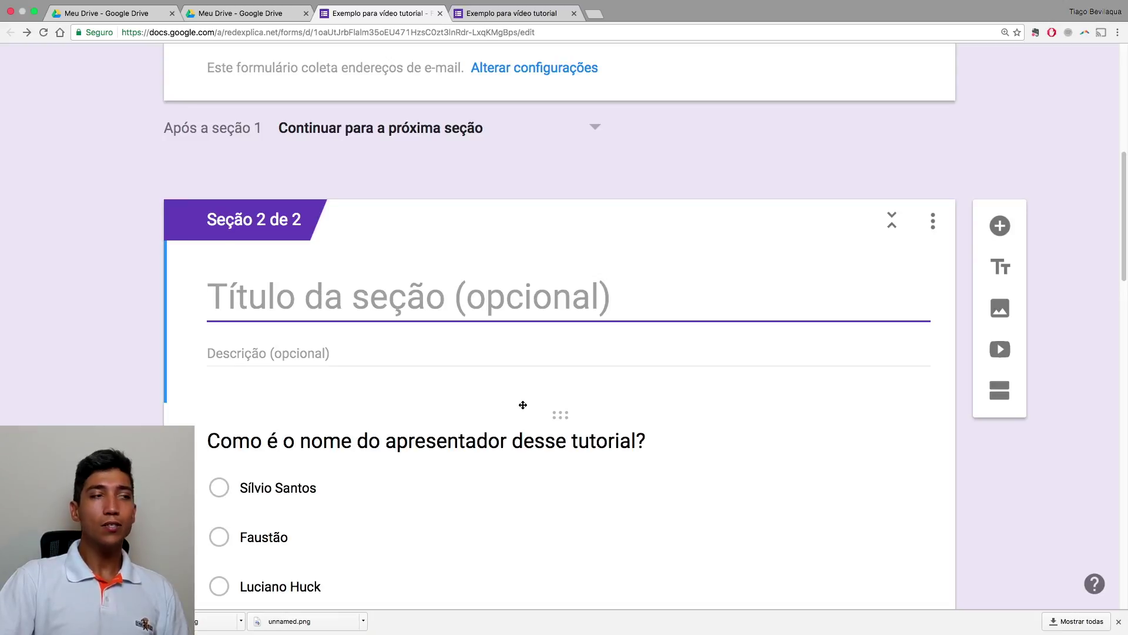
Add a third section after the presenter-name question and clear its default title
scroll(521, 405, down, 5)
scroll(524, 405, down, 2)
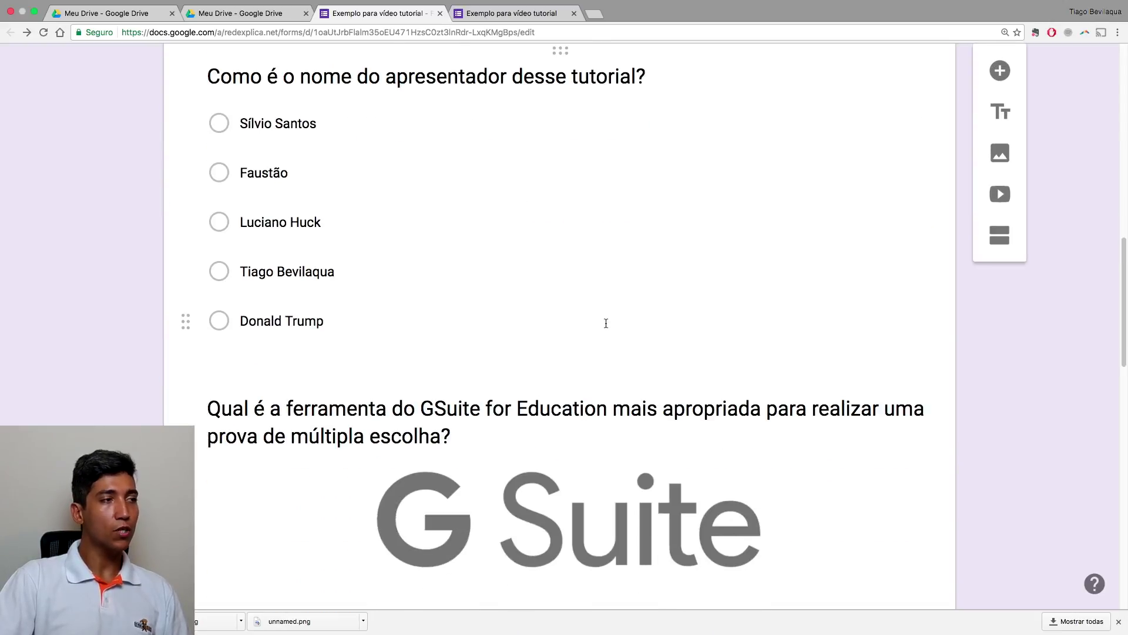
click(697, 359)
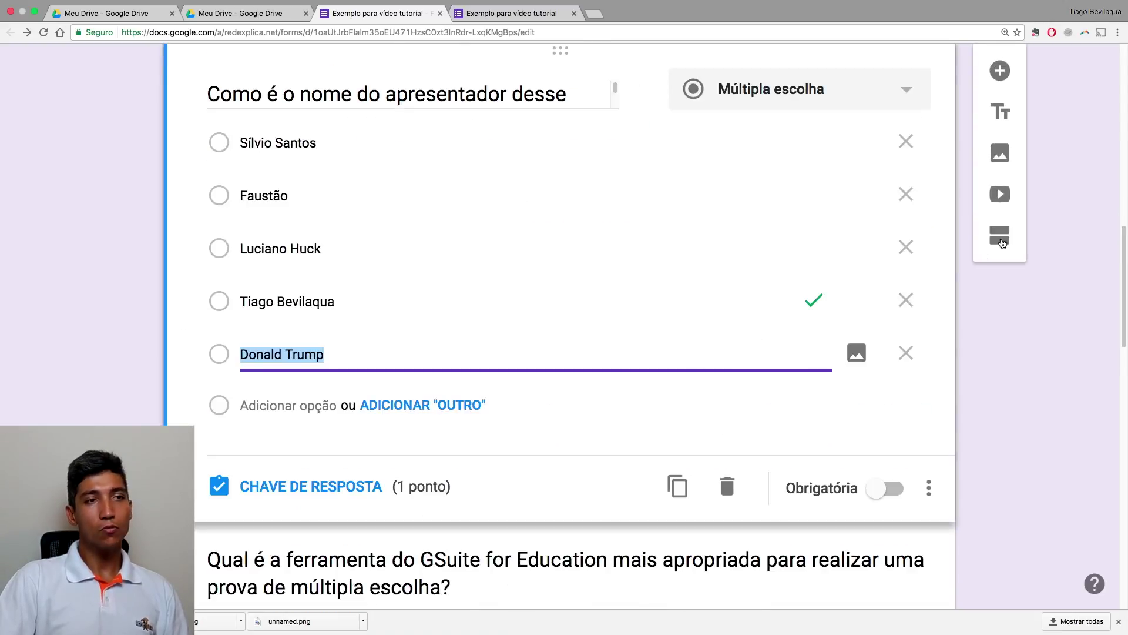
click(1005, 244)
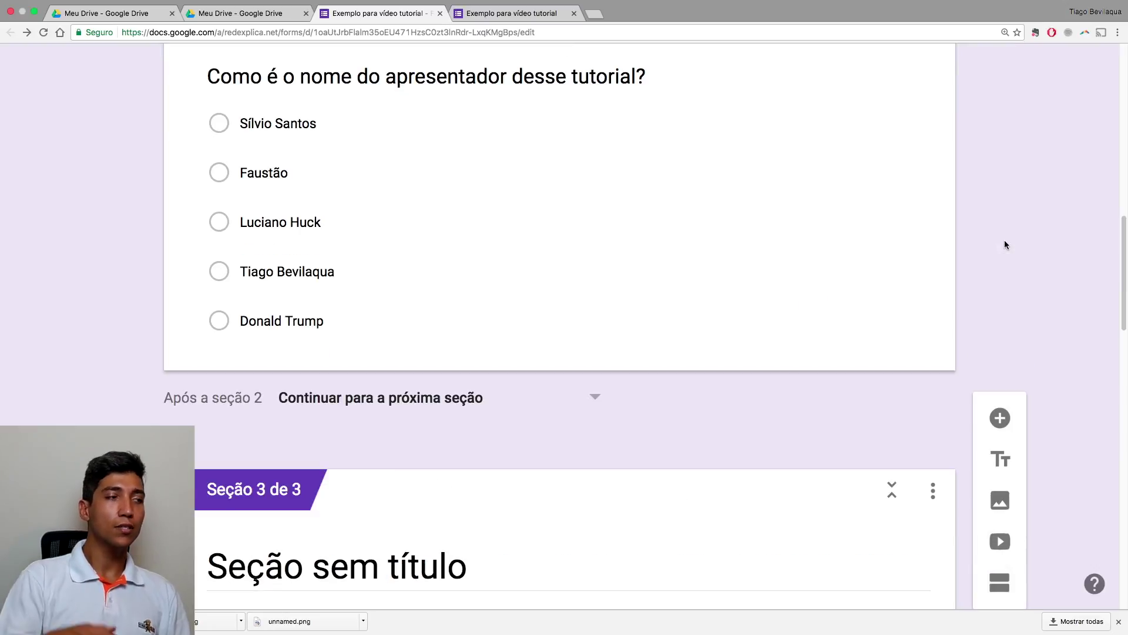
scroll(735, 264, down, 4)
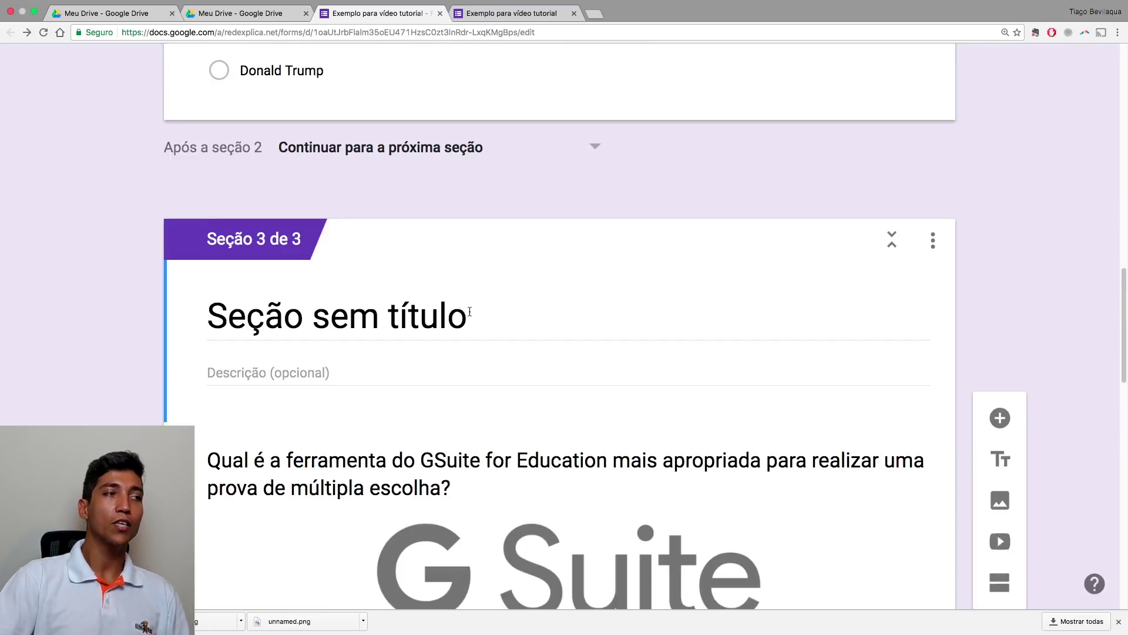
click(466, 311)
key(BackSpace)
scroll(572, 376, down, 18)
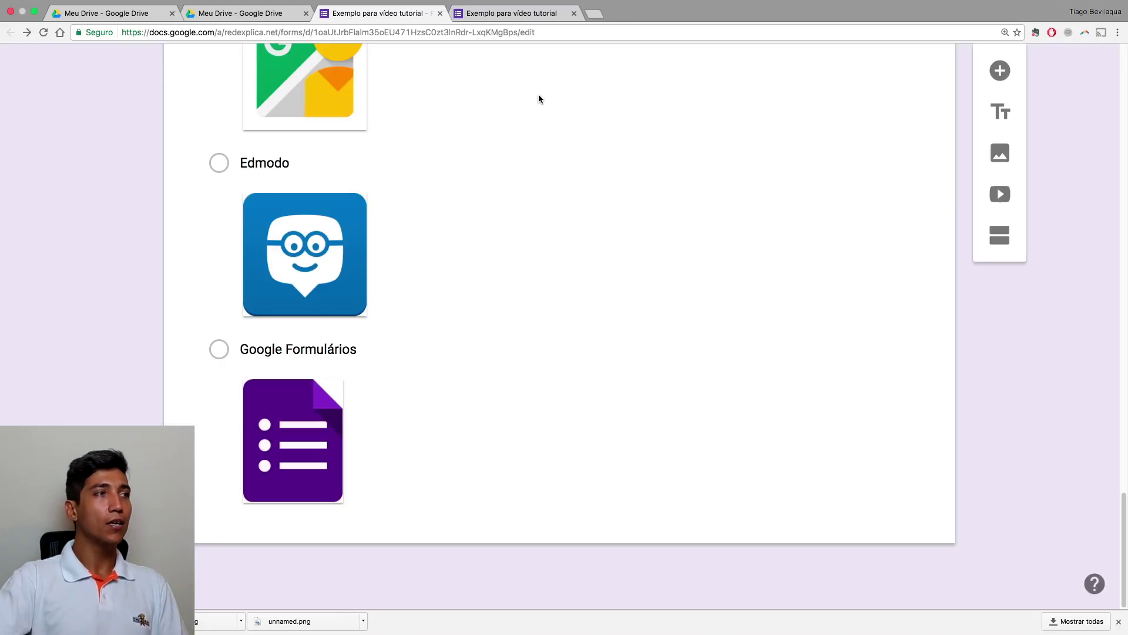
Close the old quiz preview, confirming leaving the page
click(563, 14)
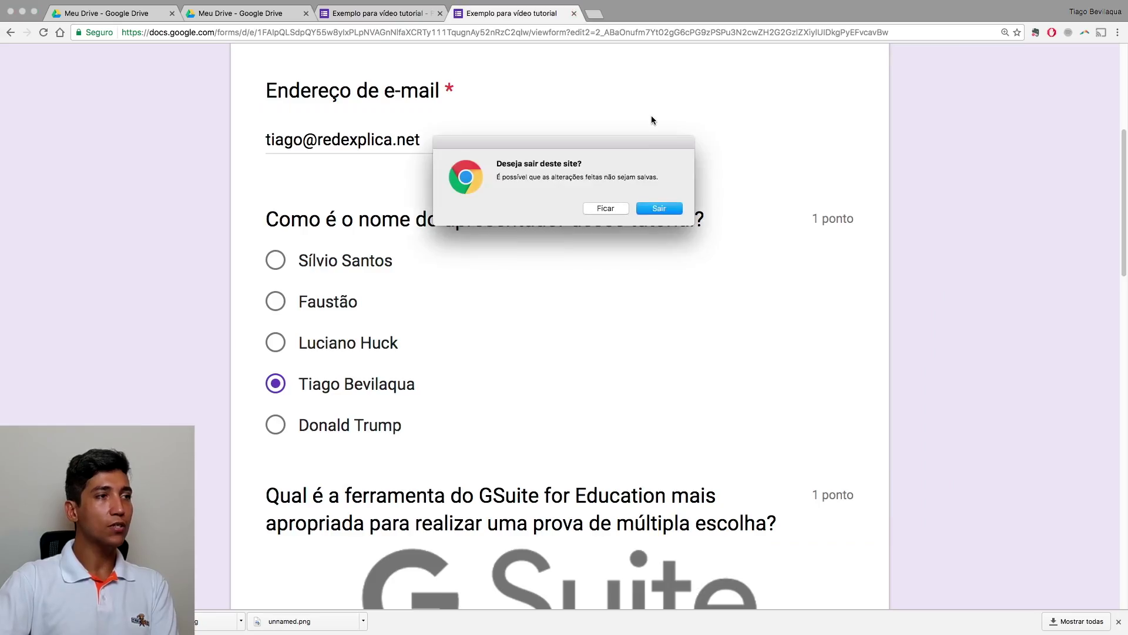
click(659, 208)
scroll(735, 130, up, 15)
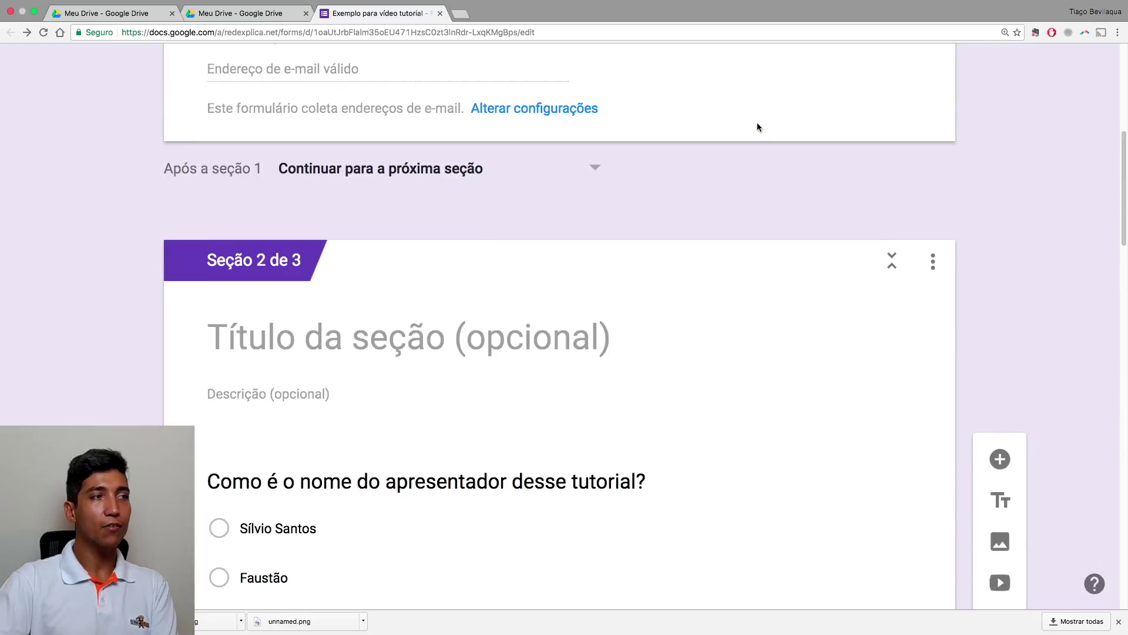
Preview the sectioned quiz, reopen the submitted answer, page through all sections with PRÓXIMA, then close
click(815, 78)
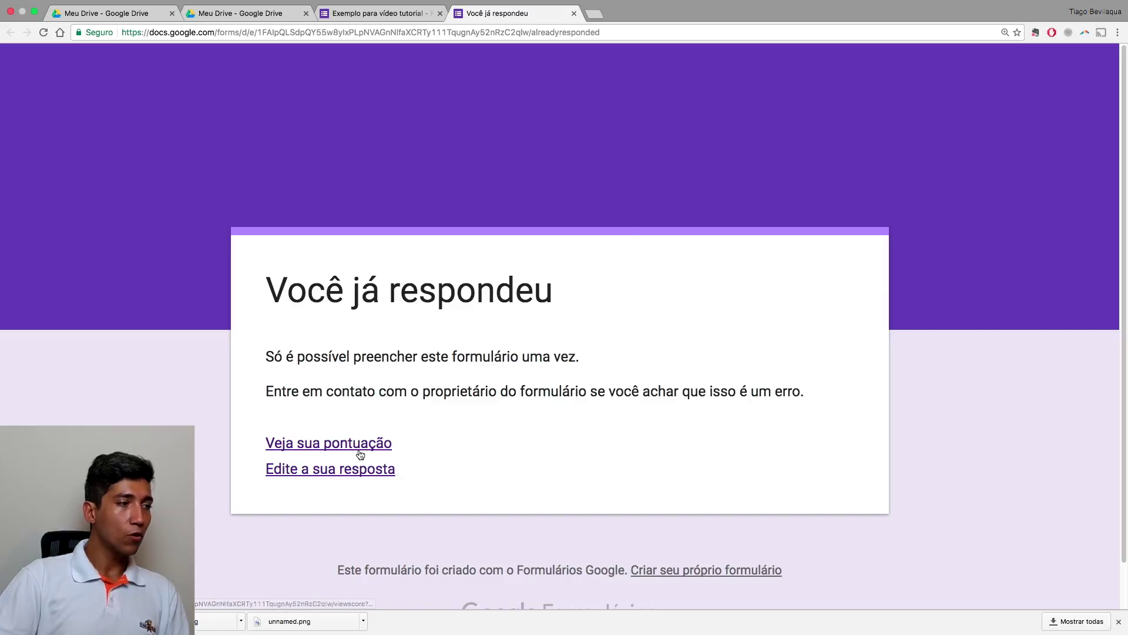
click(364, 471)
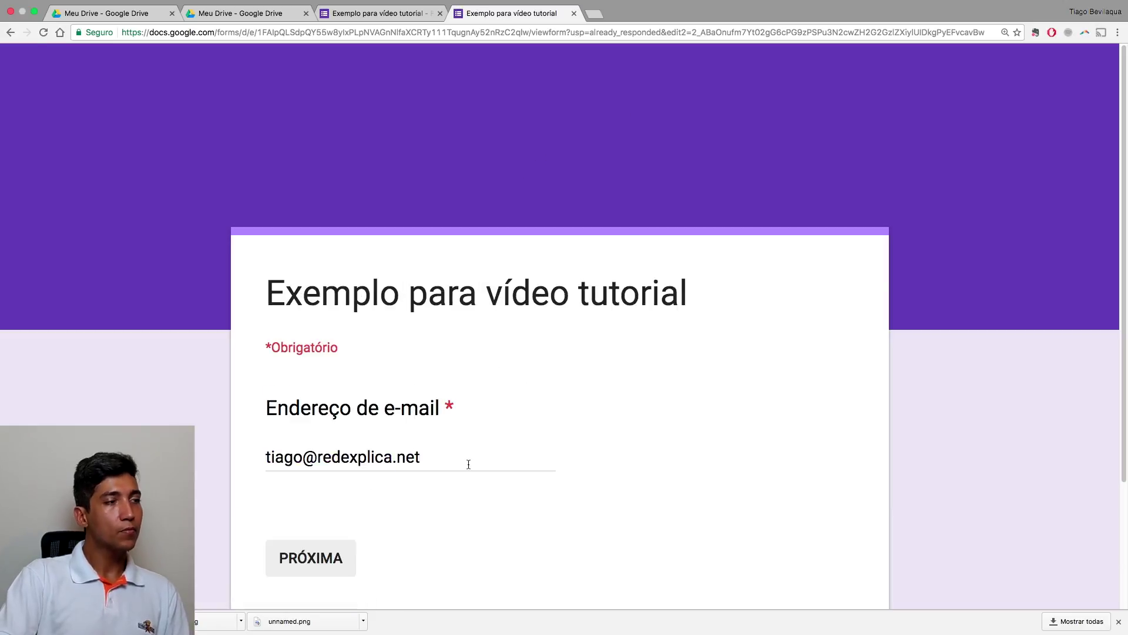
scroll(560, 463, down, 3)
scroll(560, 463, up, 3)
scroll(560, 463, down, 1)
scroll(560, 463, down, 3)
click(312, 399)
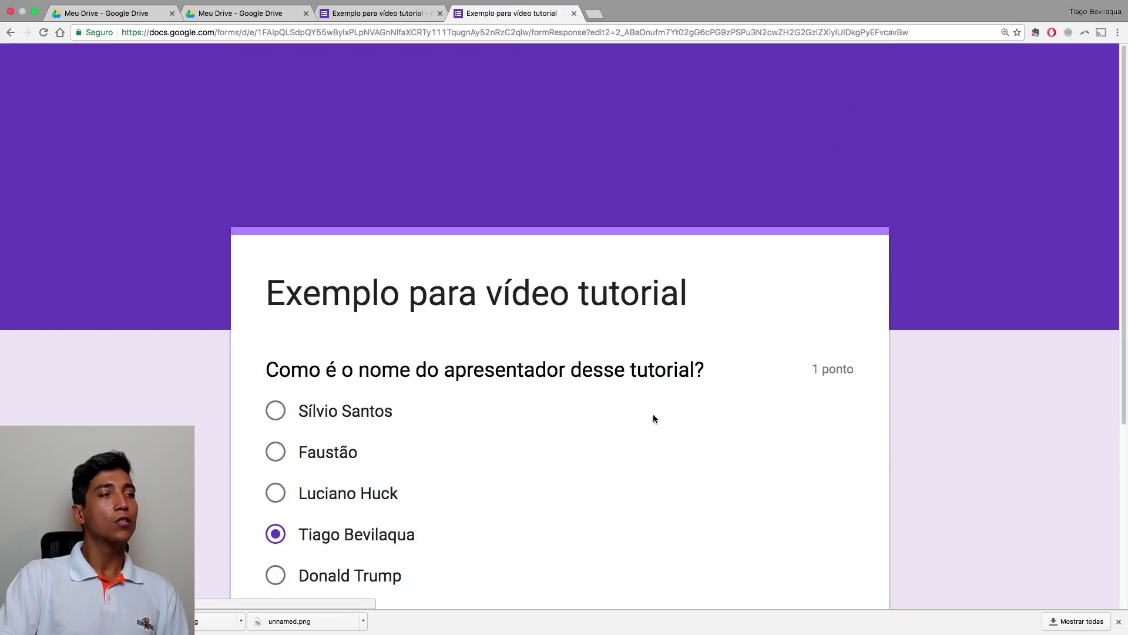
scroll(653, 419, down, 4)
click(421, 481)
scroll(469, 483, down, 10)
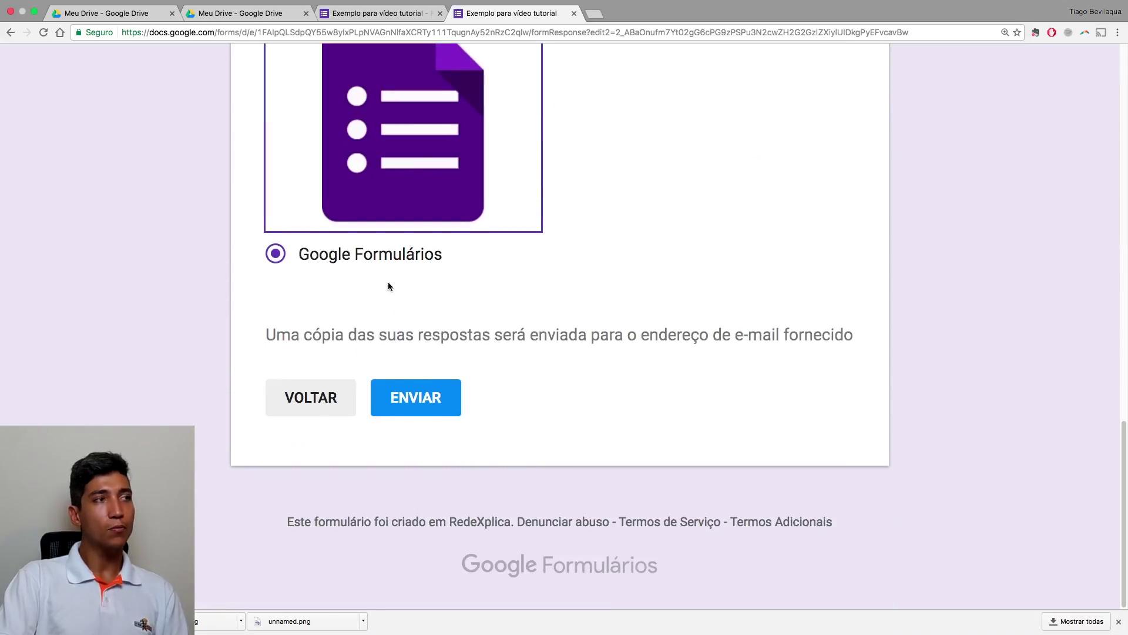
click(574, 14)
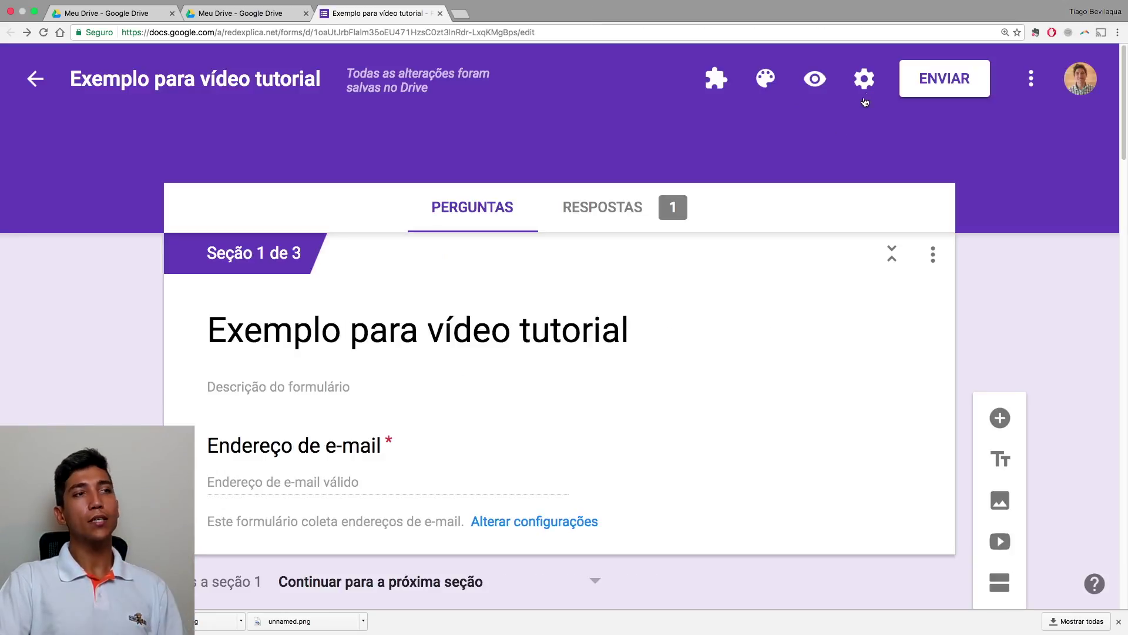
Enable 'Mostrar barra de progresso' in the APRESENTAÇÃO settings, save, and preview the form
click(864, 78)
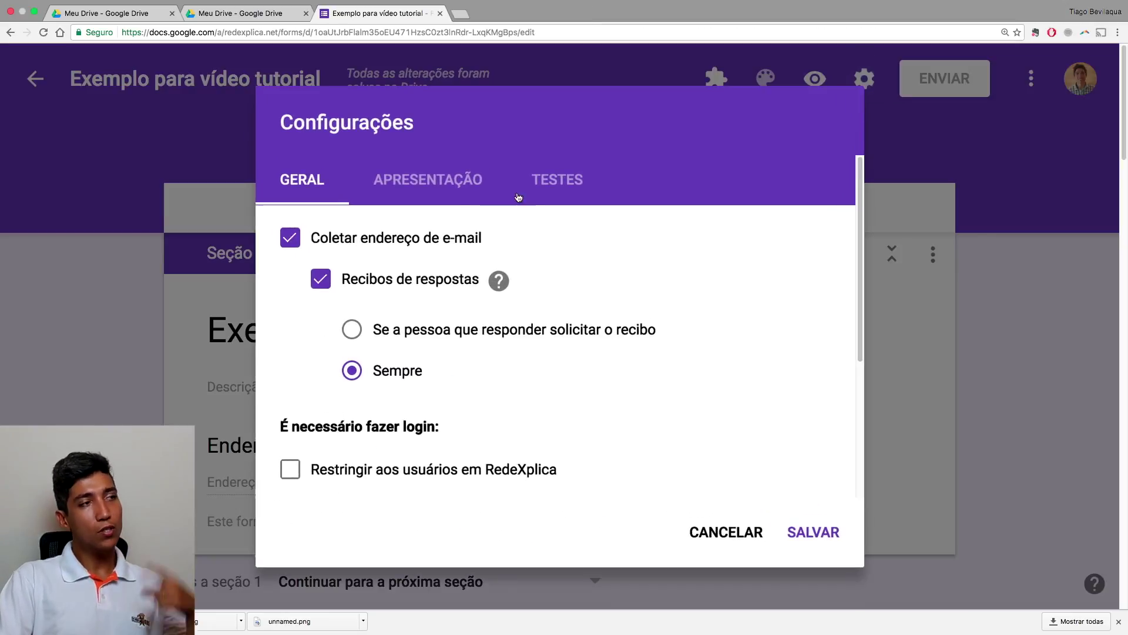
click(460, 185)
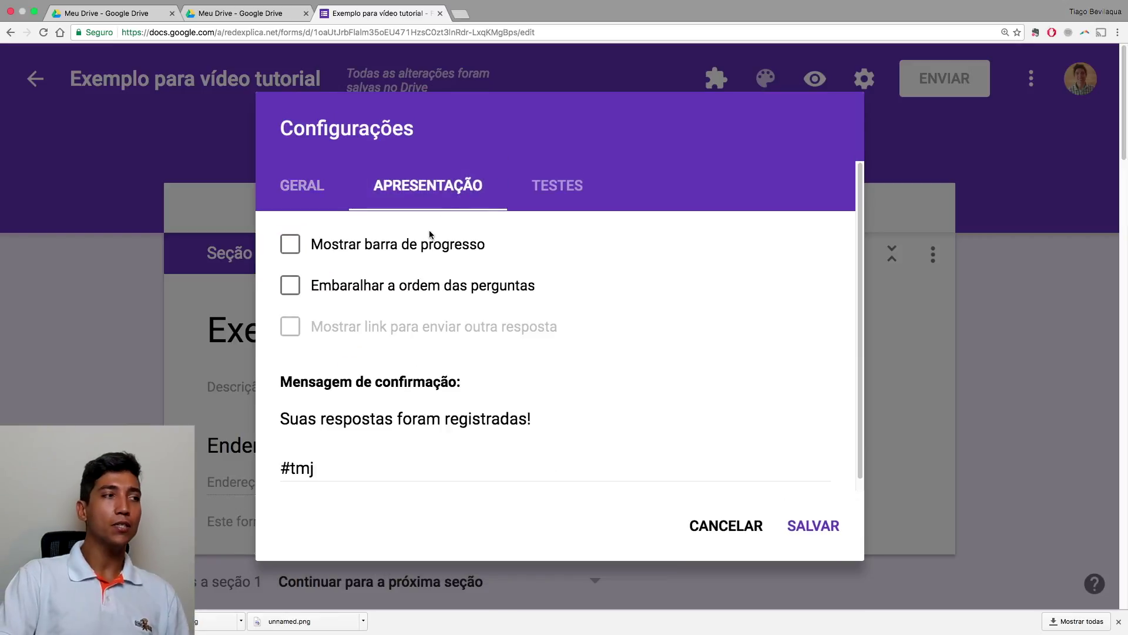
click(369, 247)
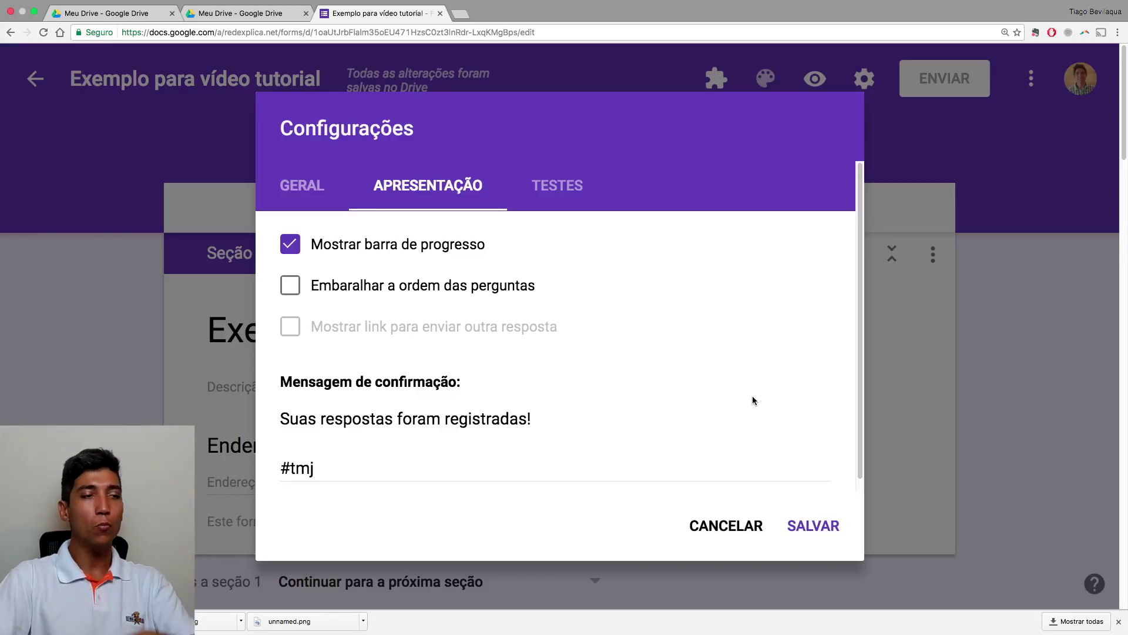
click(823, 533)
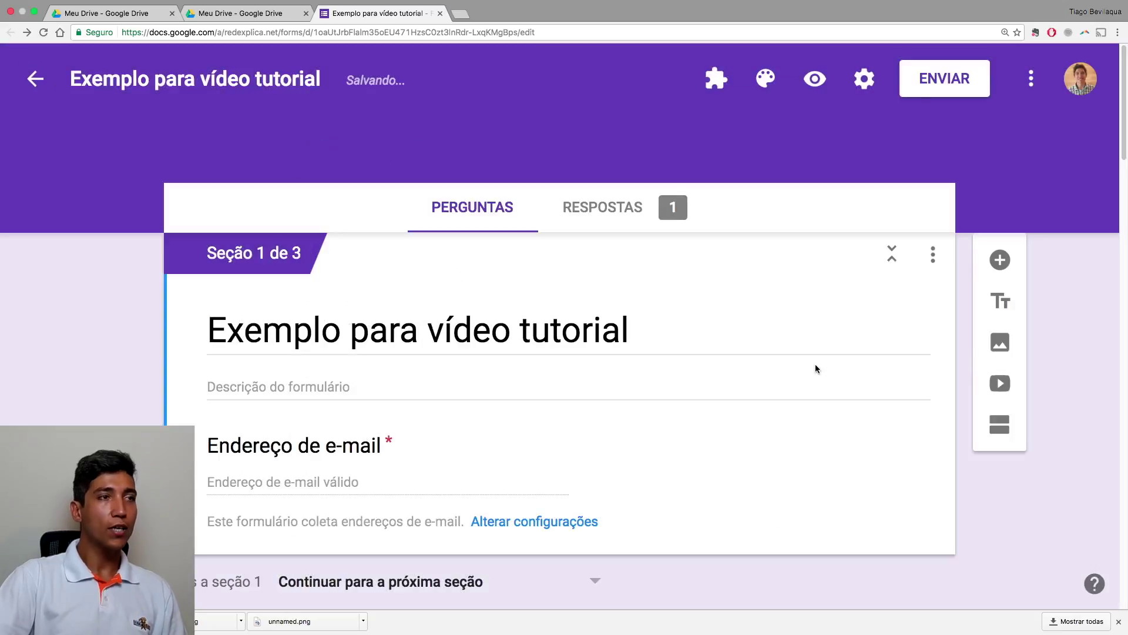
click(814, 78)
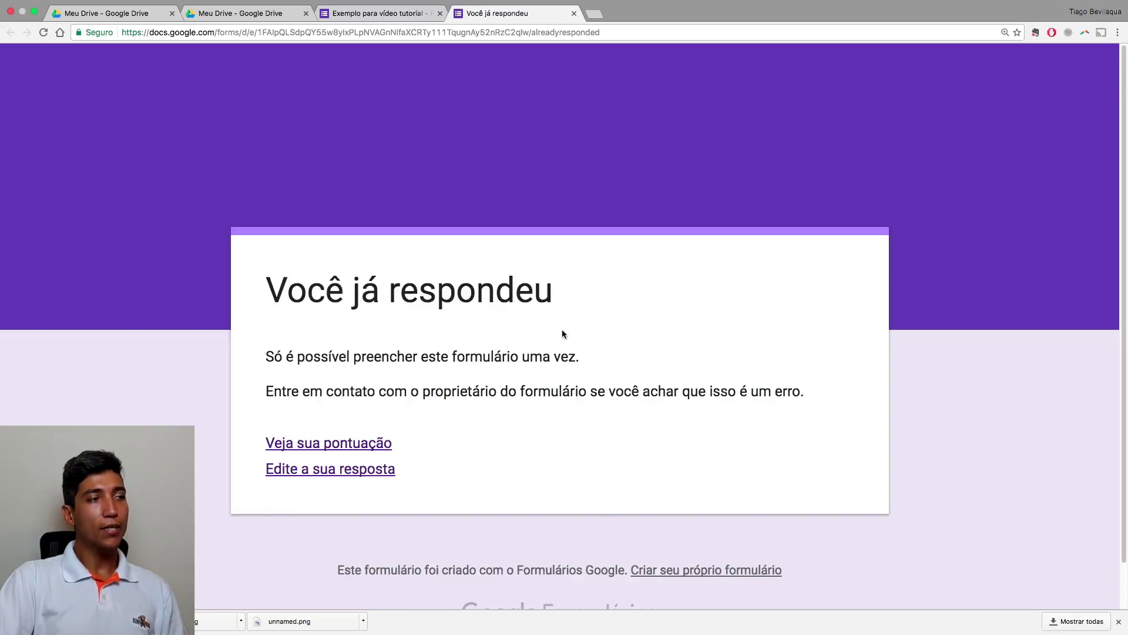
Reopen the submitted answer and page through, watching the progress bar go from 'Página 1 de 3' to '3 de 3'
scroll(536, 326, down, 2)
click(370, 421)
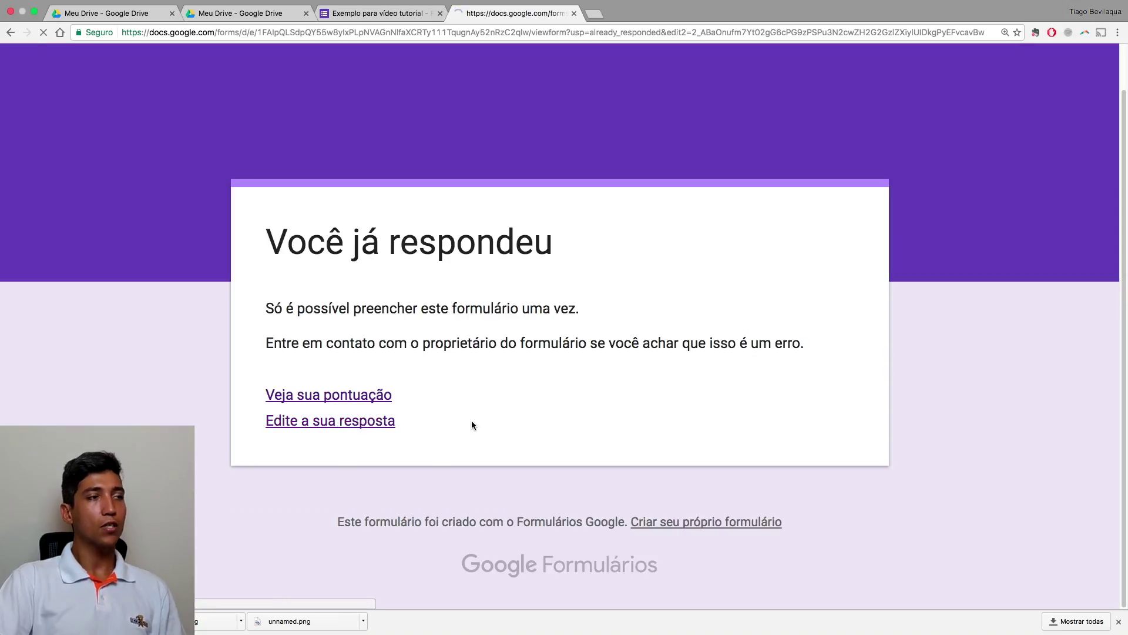
scroll(483, 441, down, 5)
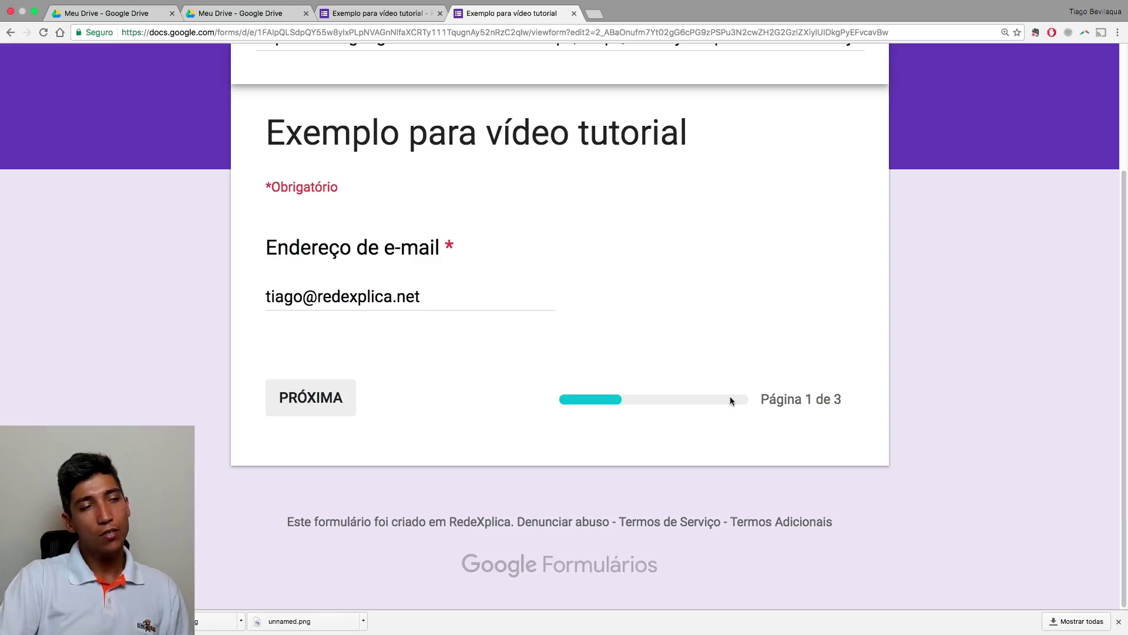
click(347, 397)
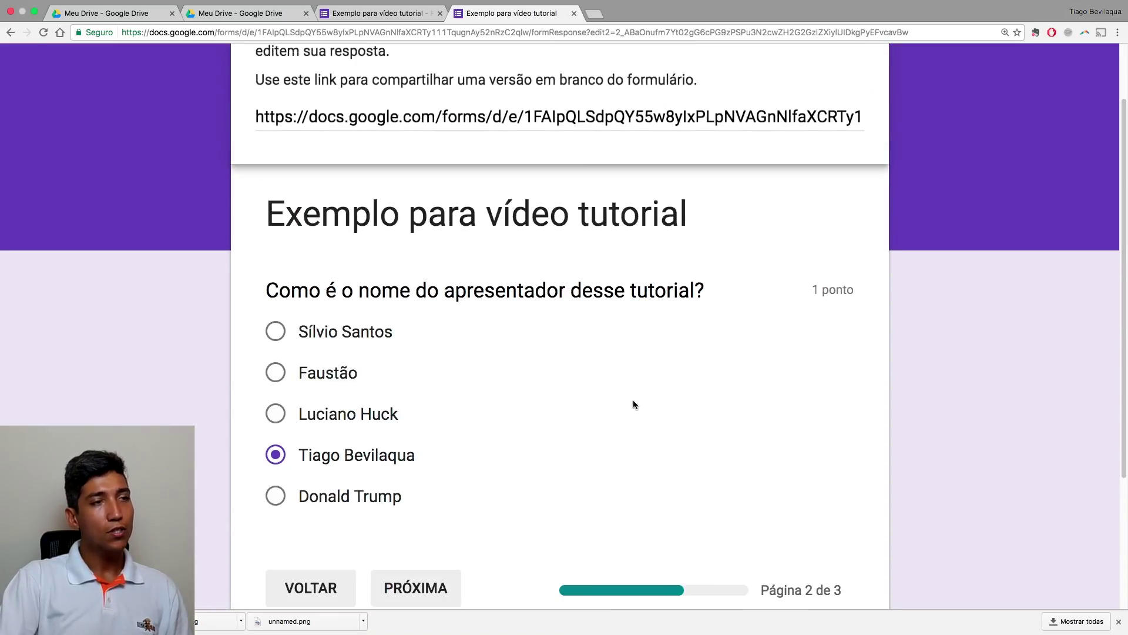
scroll(633, 400, down, 3)
click(410, 406)
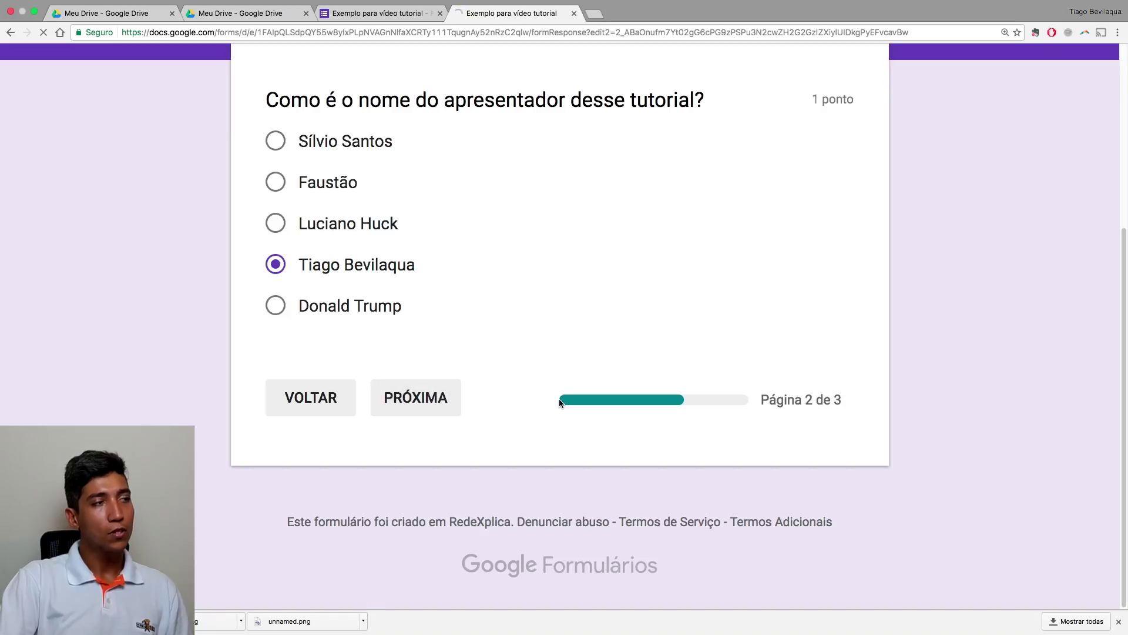
scroll(559, 399, down, 4)
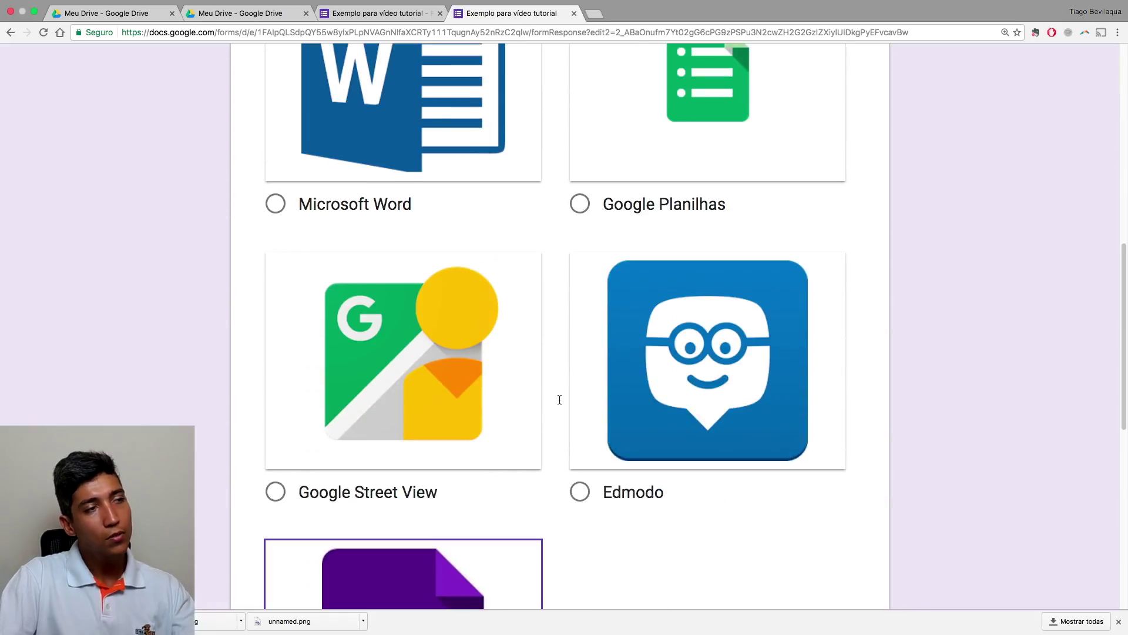
scroll(559, 400, down, 9)
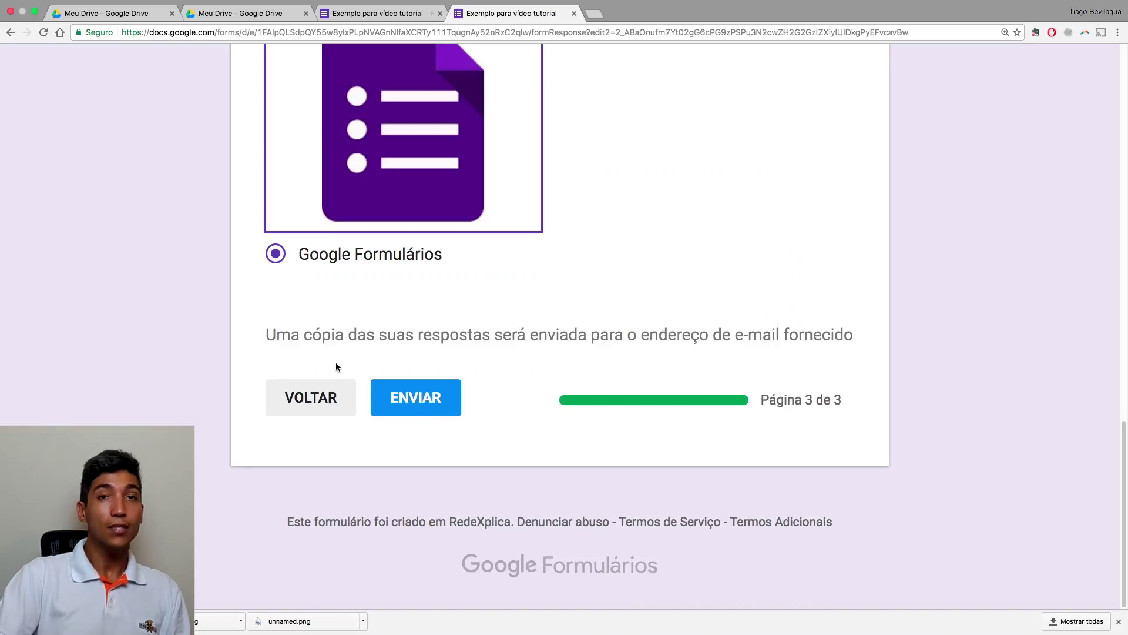
scroll(566, 351, up, 10)
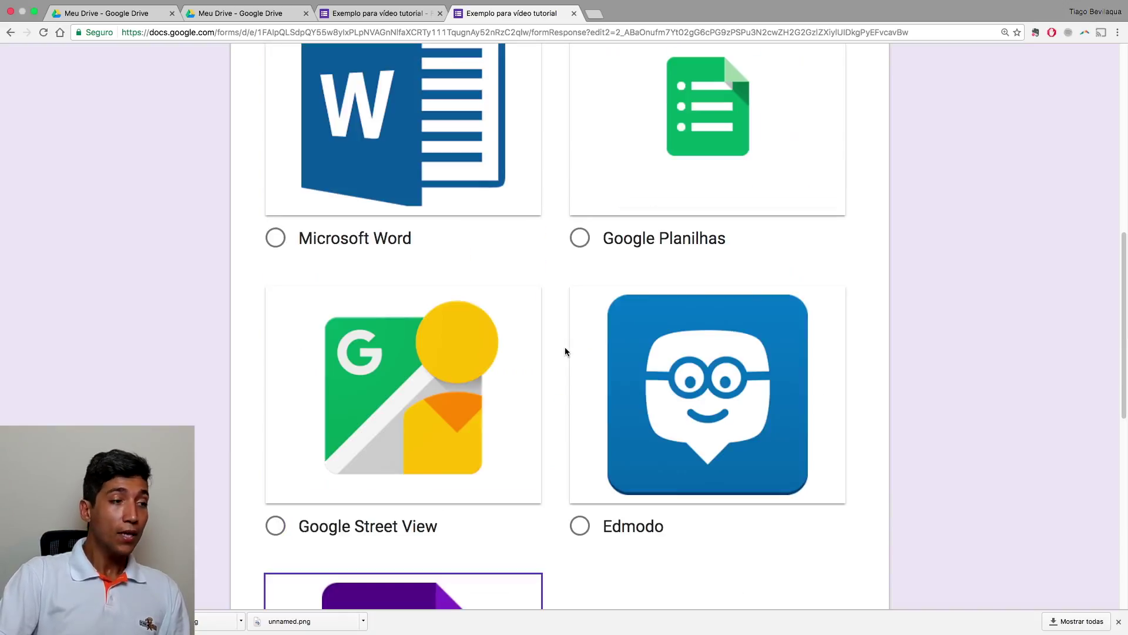
click(574, 13)
Confirm Sair in the leave-page dialog to close the preview tab
click(660, 209)
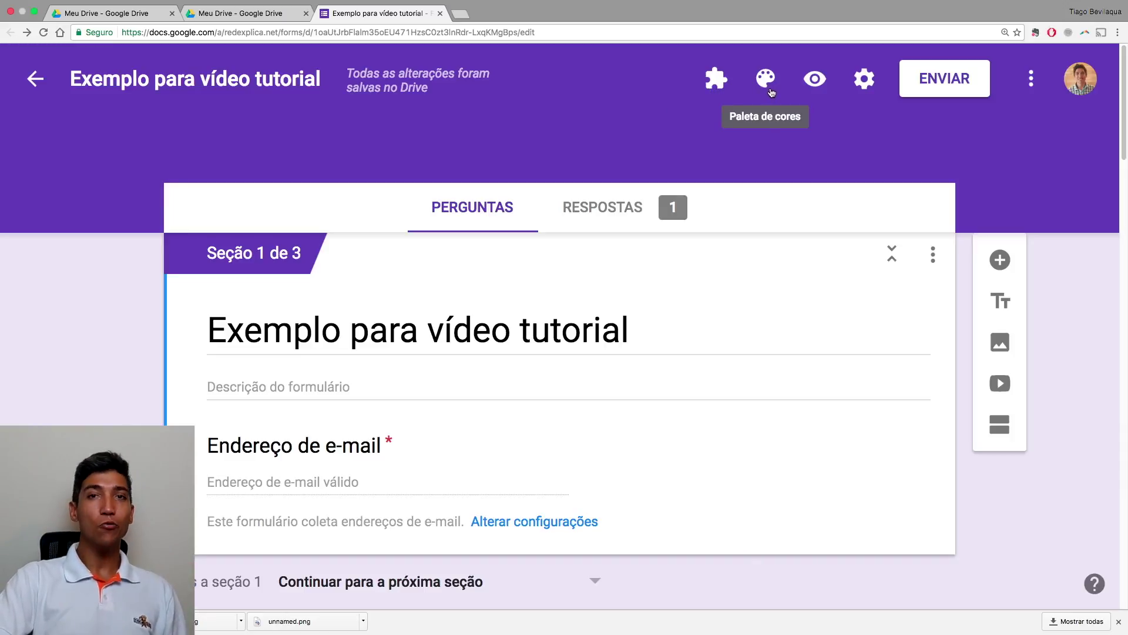
Change the theme colour from purple to red and check it in a preview
click(764, 87)
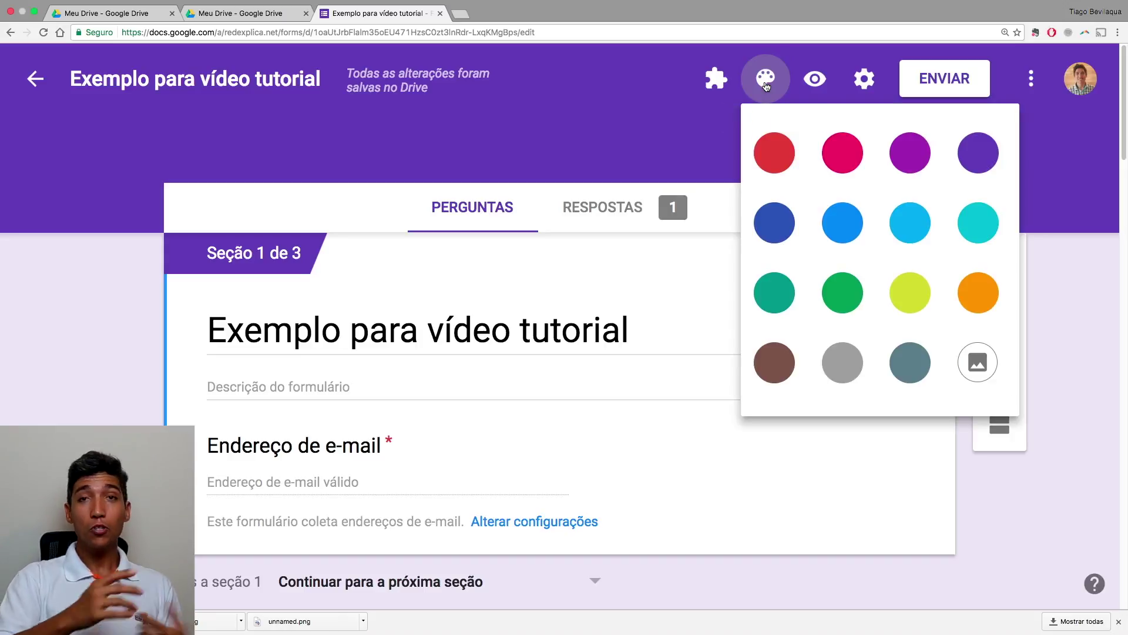
click(774, 151)
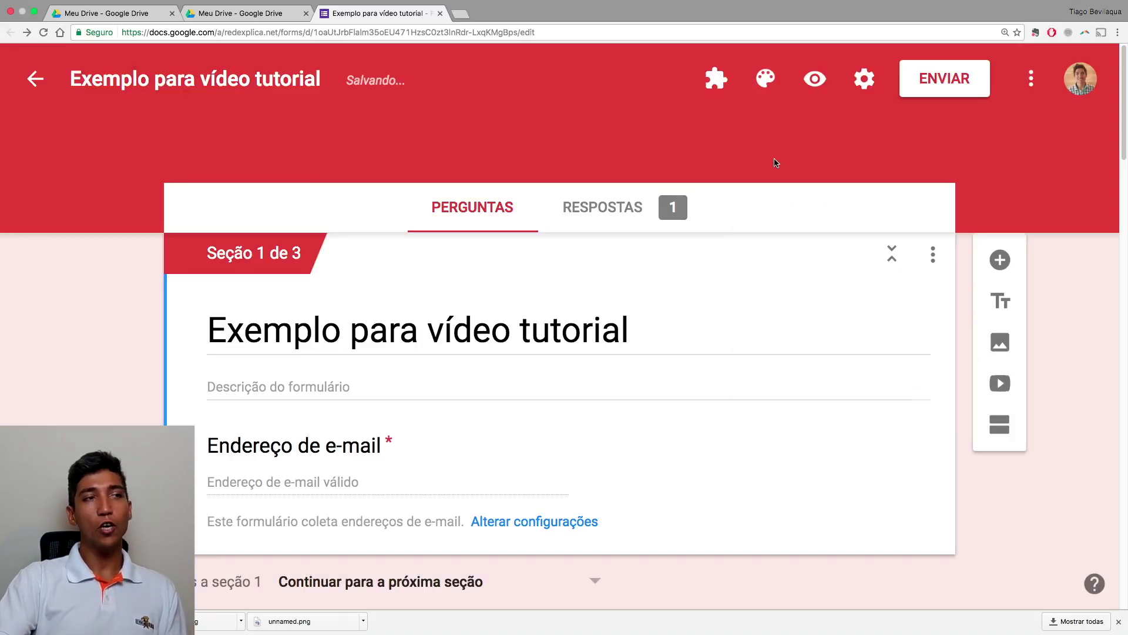
click(815, 99)
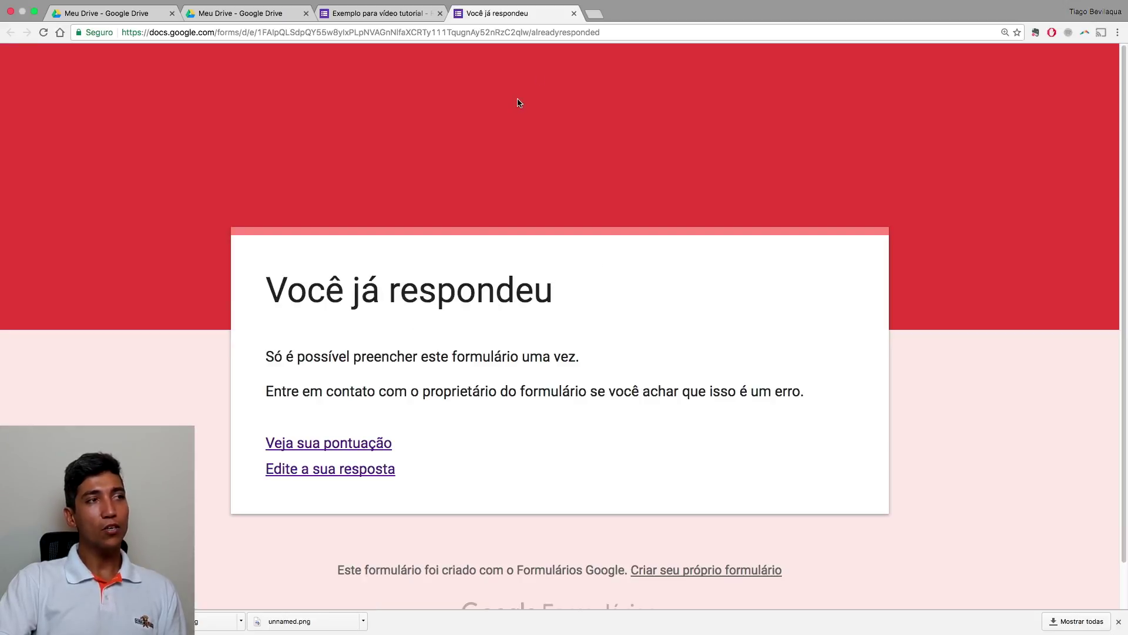
click(575, 13)
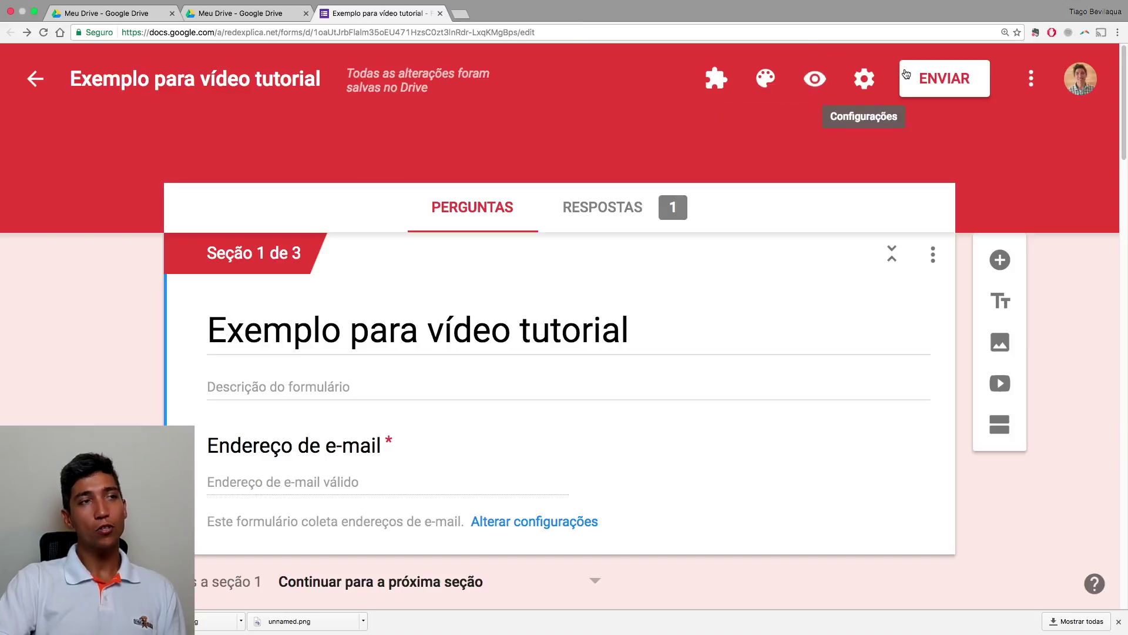
click(758, 87)
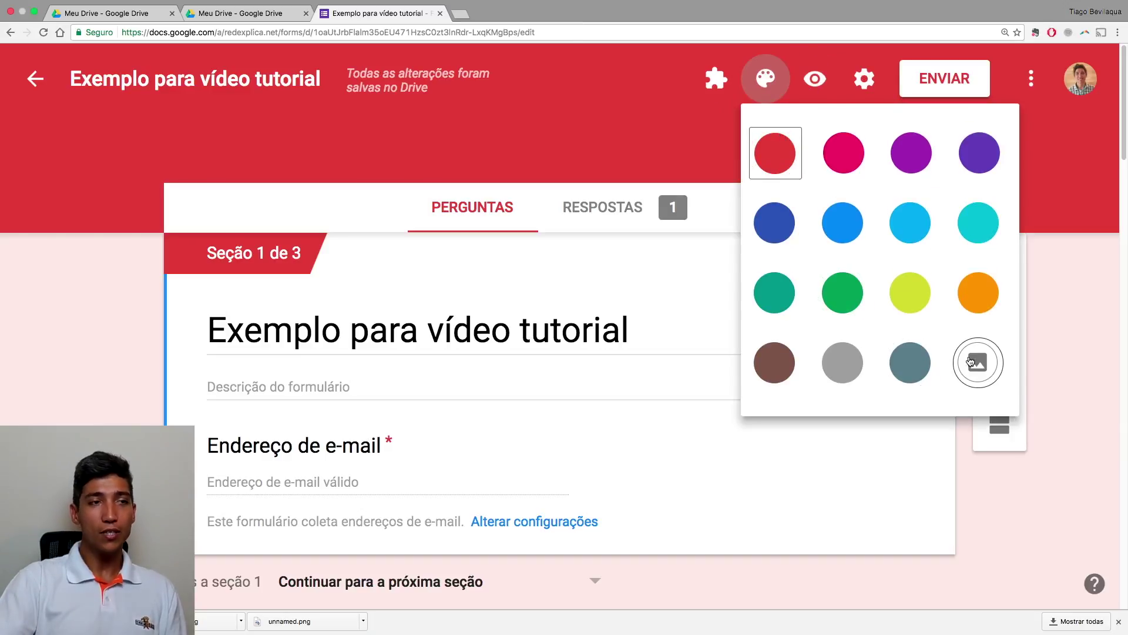
Browse the header image themes, looking through the Festa category
click(979, 376)
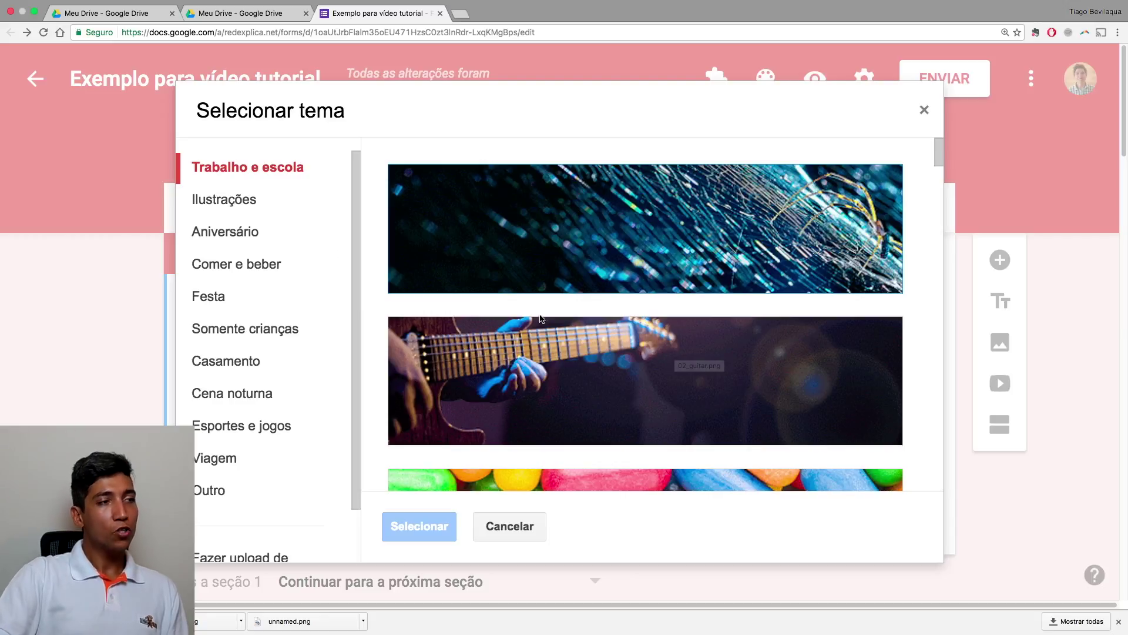
scroll(583, 351, down, 5)
scroll(583, 352, down, 12)
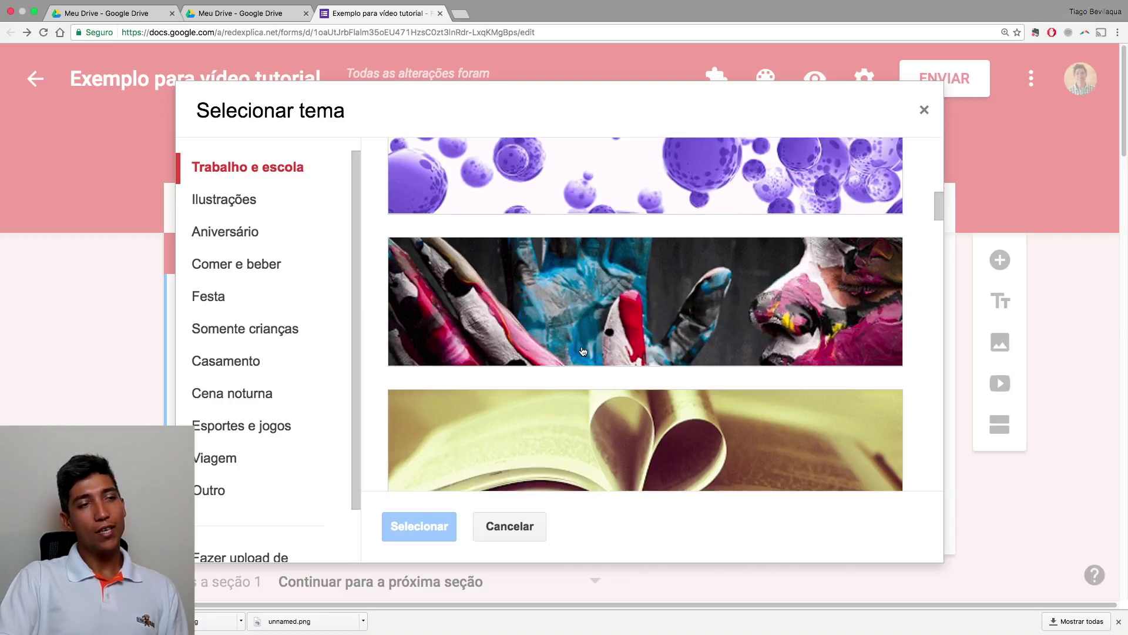
scroll(583, 352, down, 15)
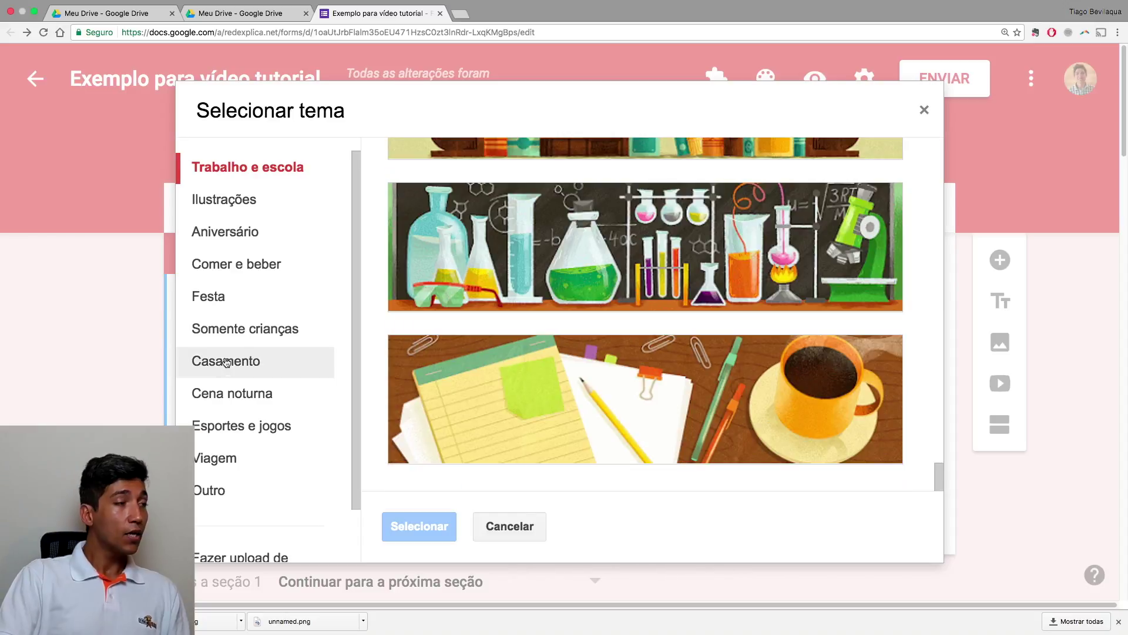
click(222, 298)
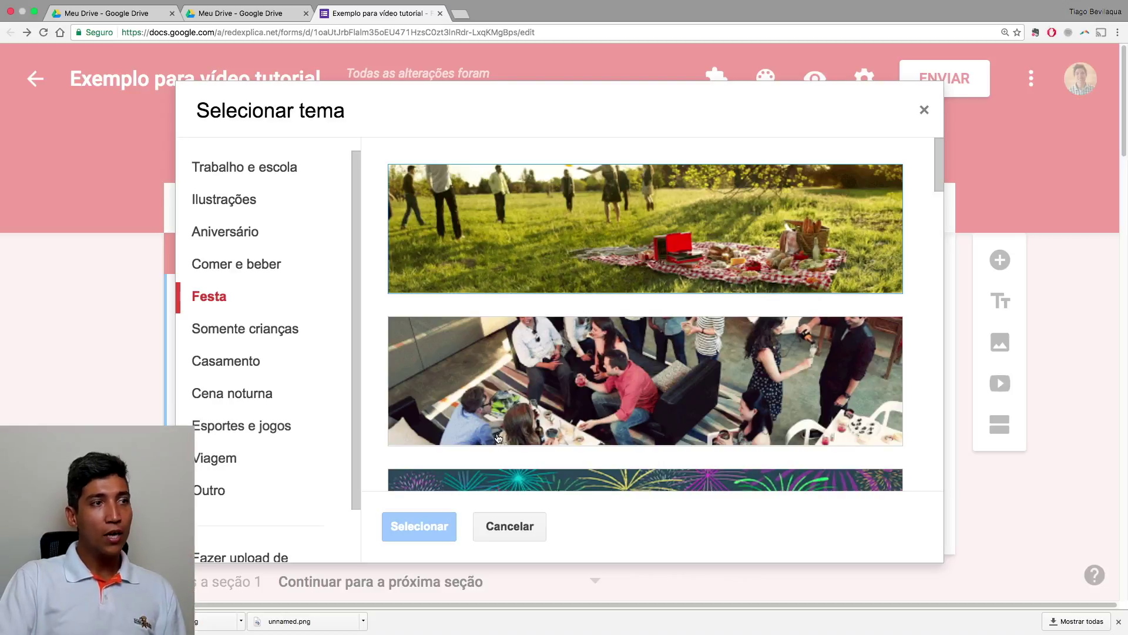
scroll(814, 326, down, 1)
scroll(814, 326, up, 1)
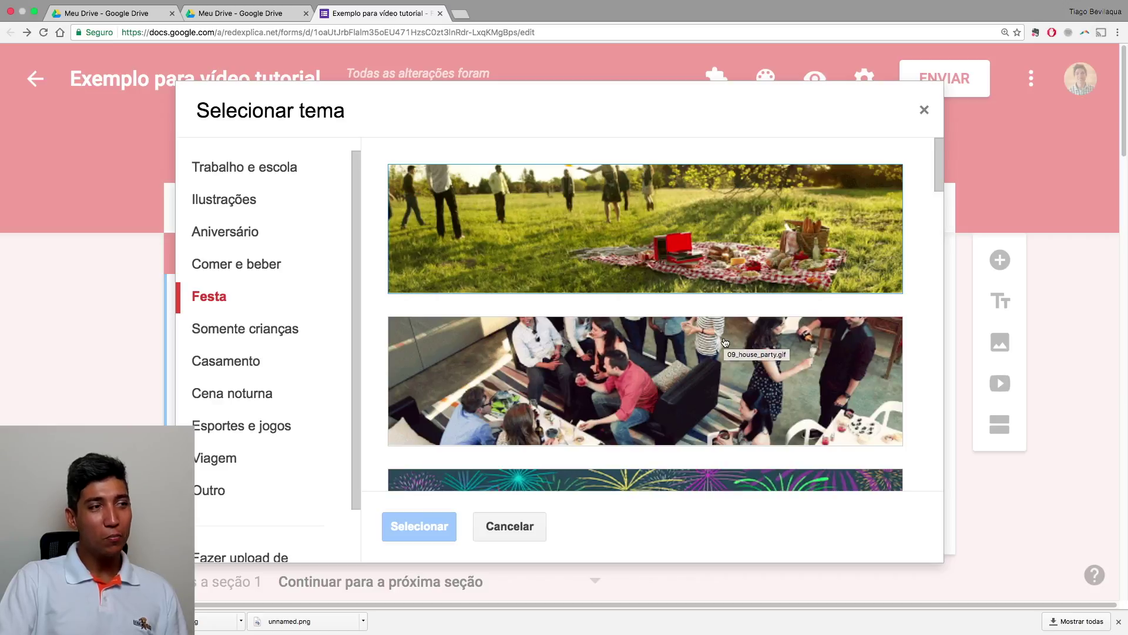
scroll(605, 419, down, 1)
scroll(605, 419, down, 15)
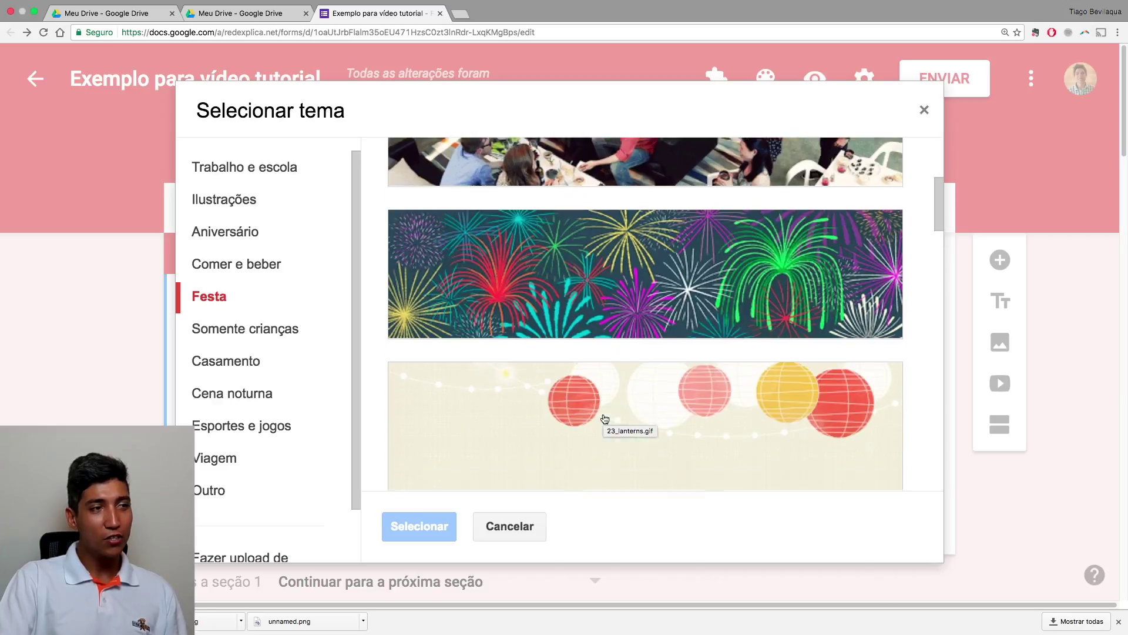
scroll(605, 418, down, 5)
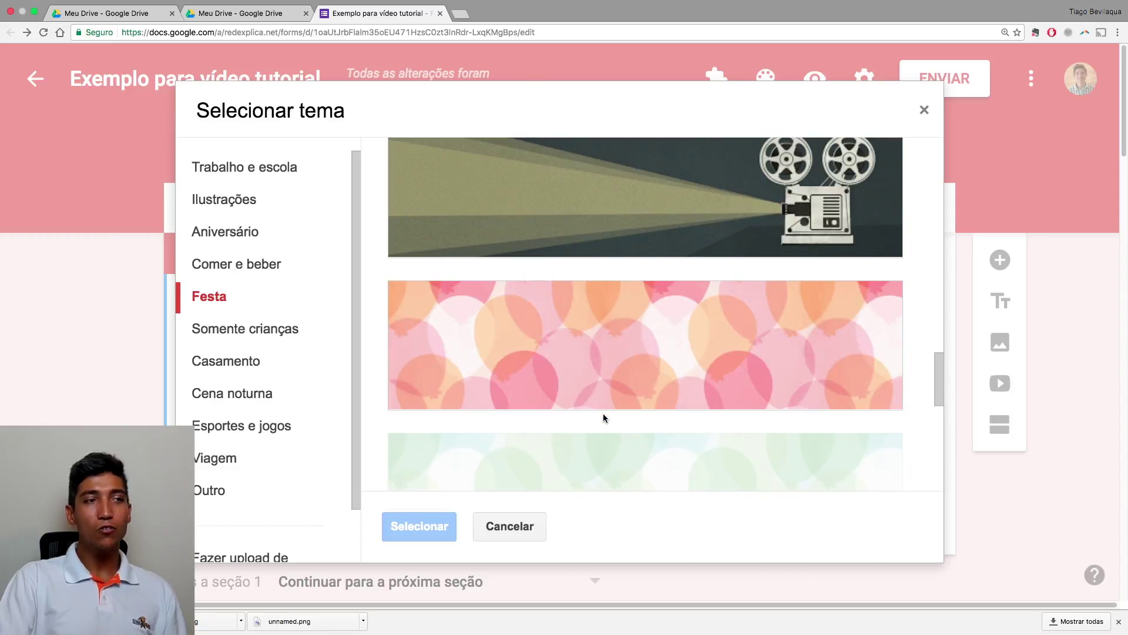
scroll(605, 418, up, 5)
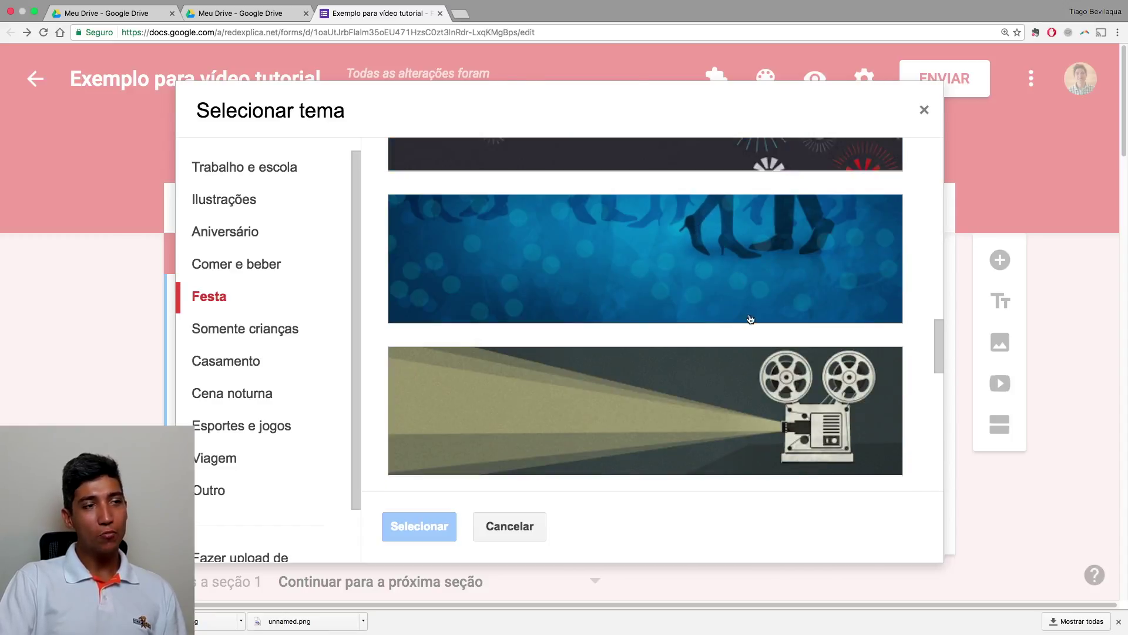
scroll(777, 421, down, 8)
scroll(777, 421, up, 5)
scroll(758, 416, down, 8)
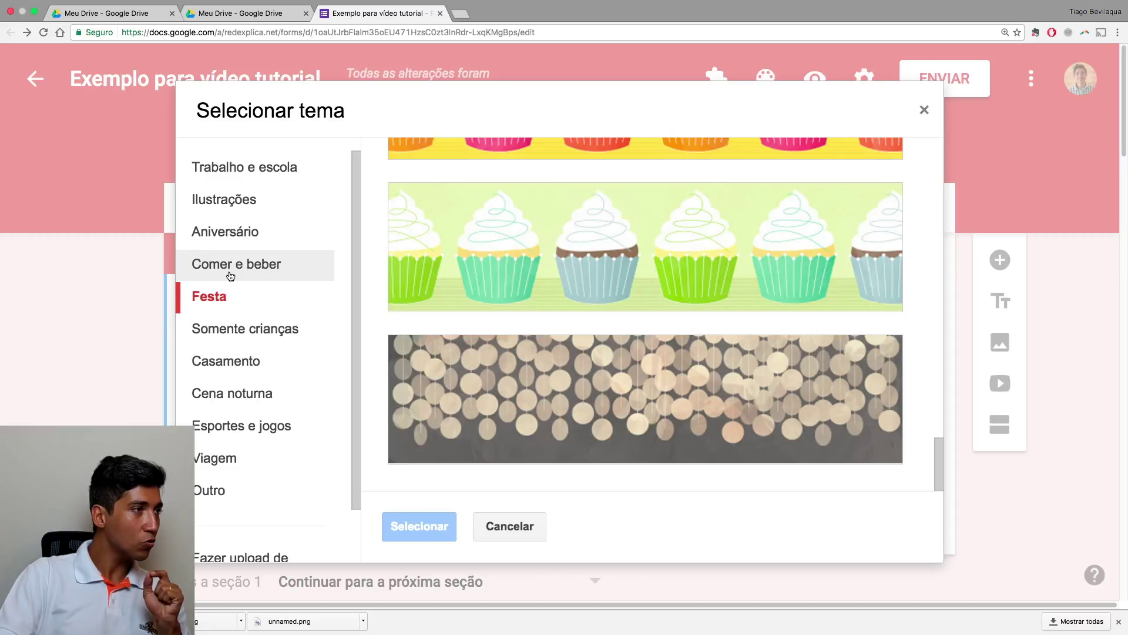
Apply the baby-with-blocks image from the Somente crianças category as the form's header
click(241, 365)
click(248, 339)
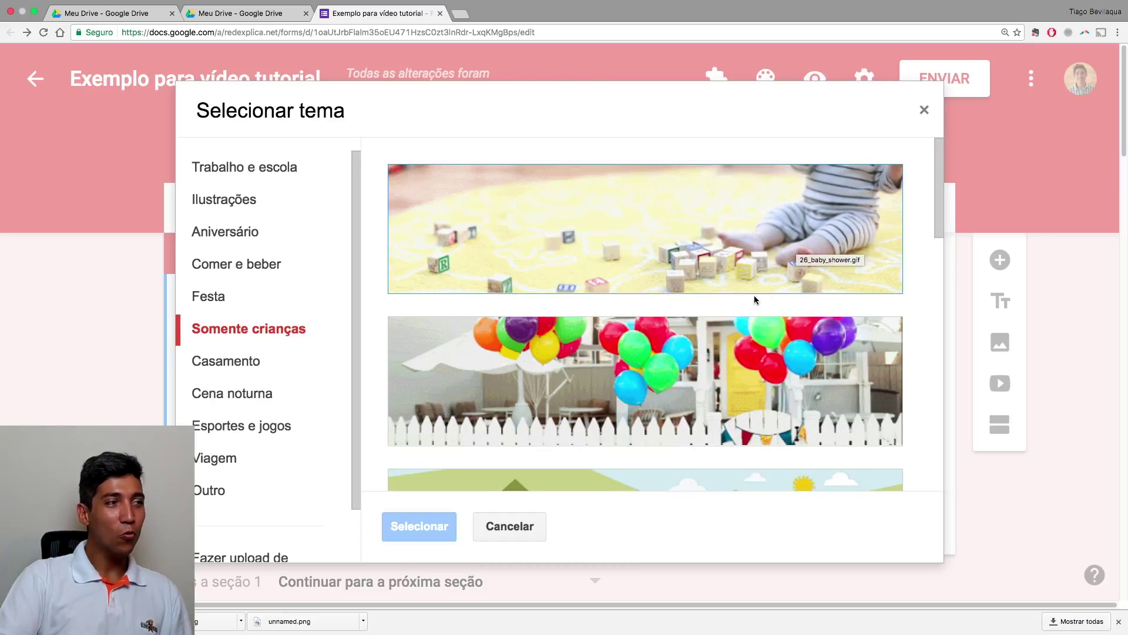
scroll(755, 300, down, 15)
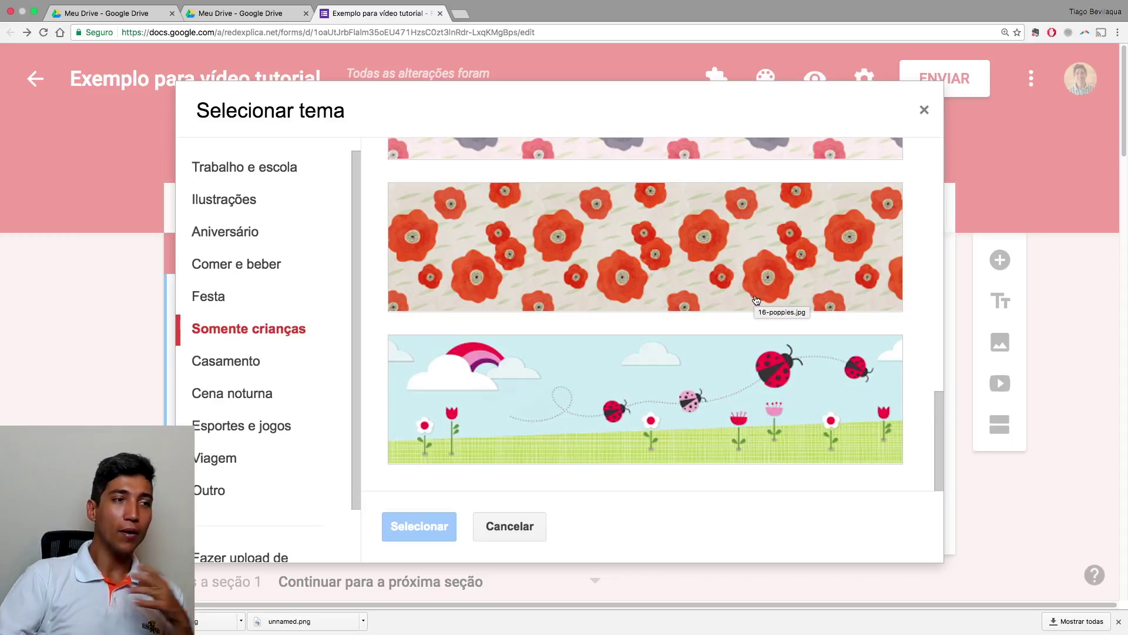
scroll(661, 309, up, 15)
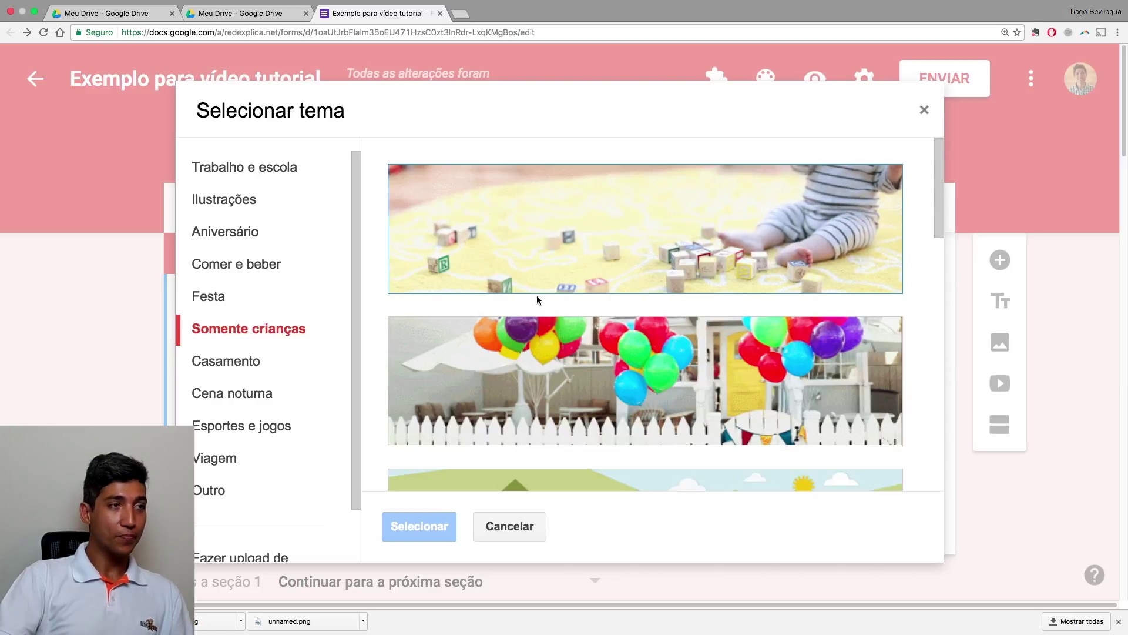
click(619, 231)
click(419, 526)
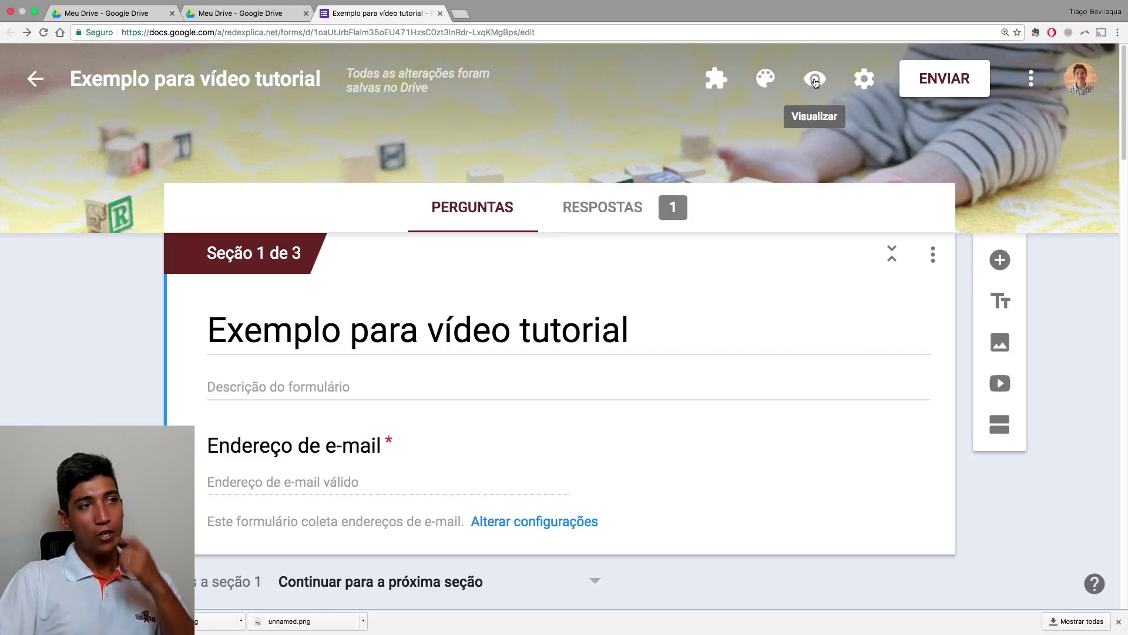
click(815, 80)
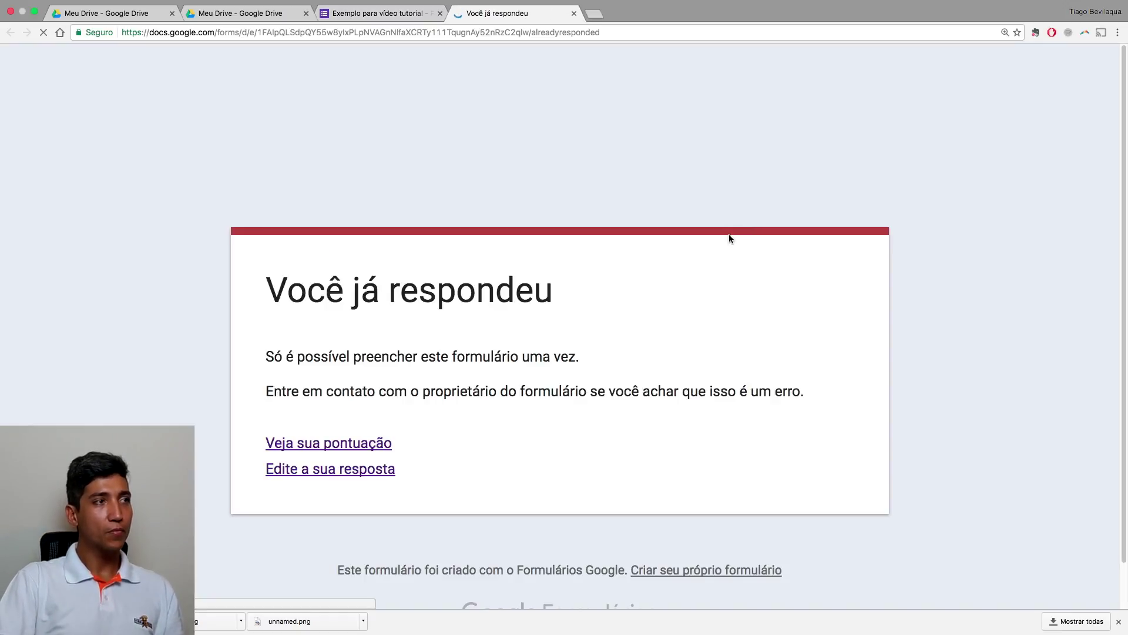
click(330, 469)
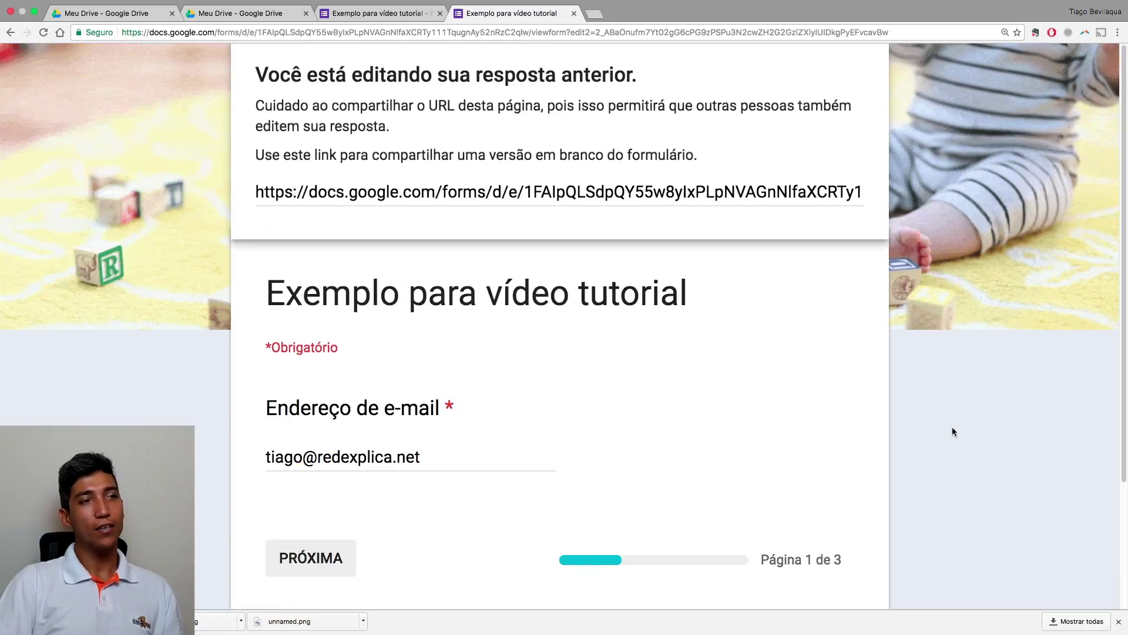
scroll(911, 447, down, 3)
scroll(911, 447, up, 2)
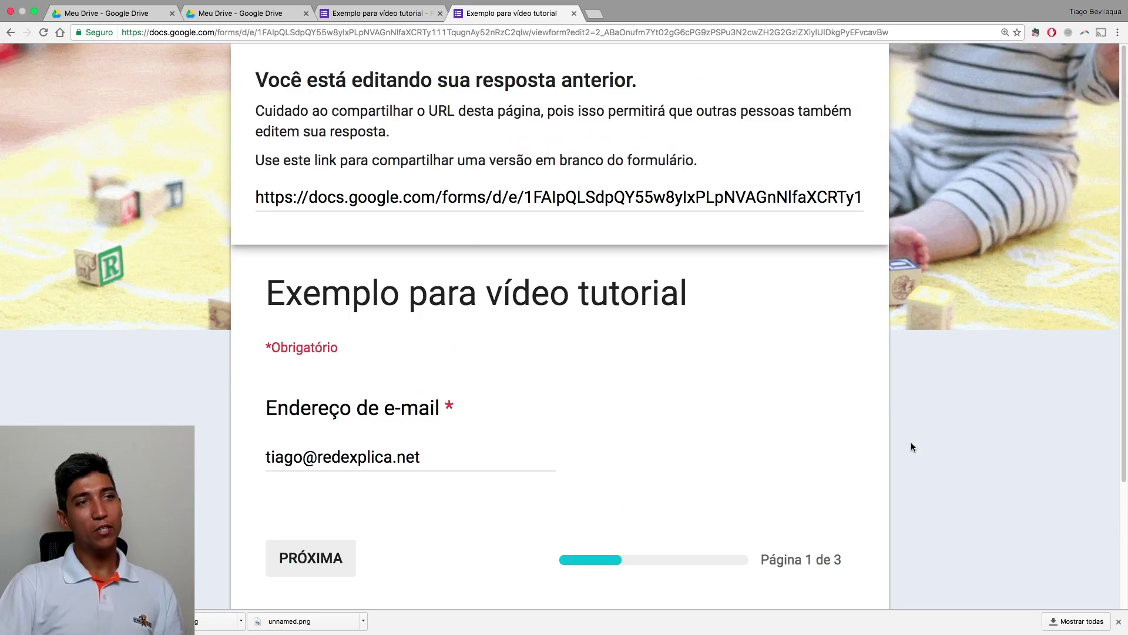
scroll(911, 447, down, 3)
click(345, 398)
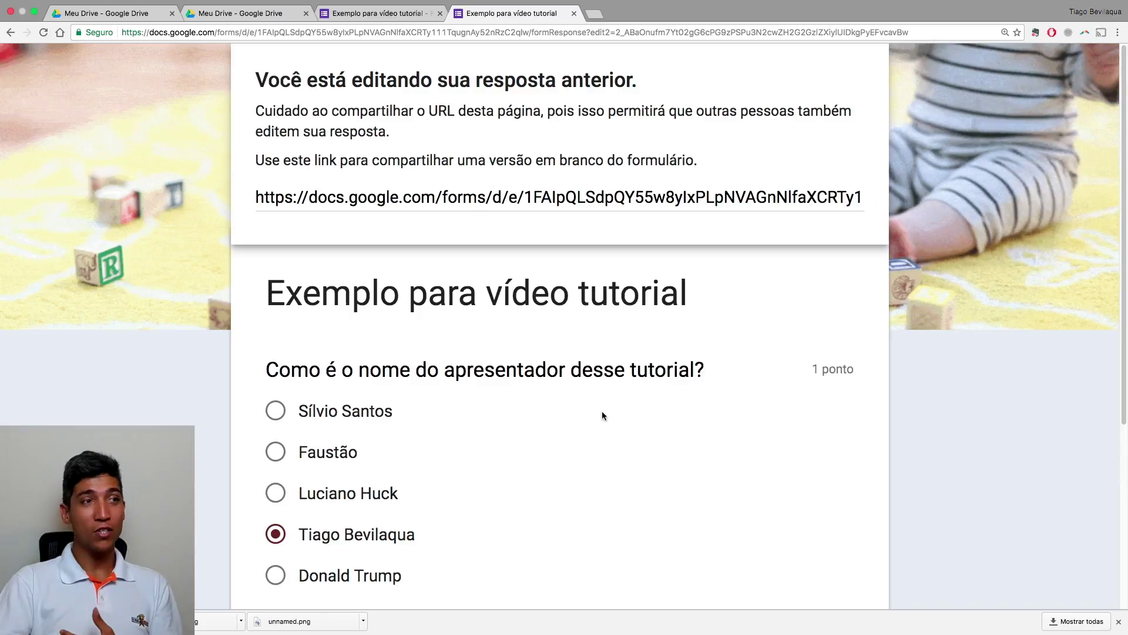
mouse_move(492, 633)
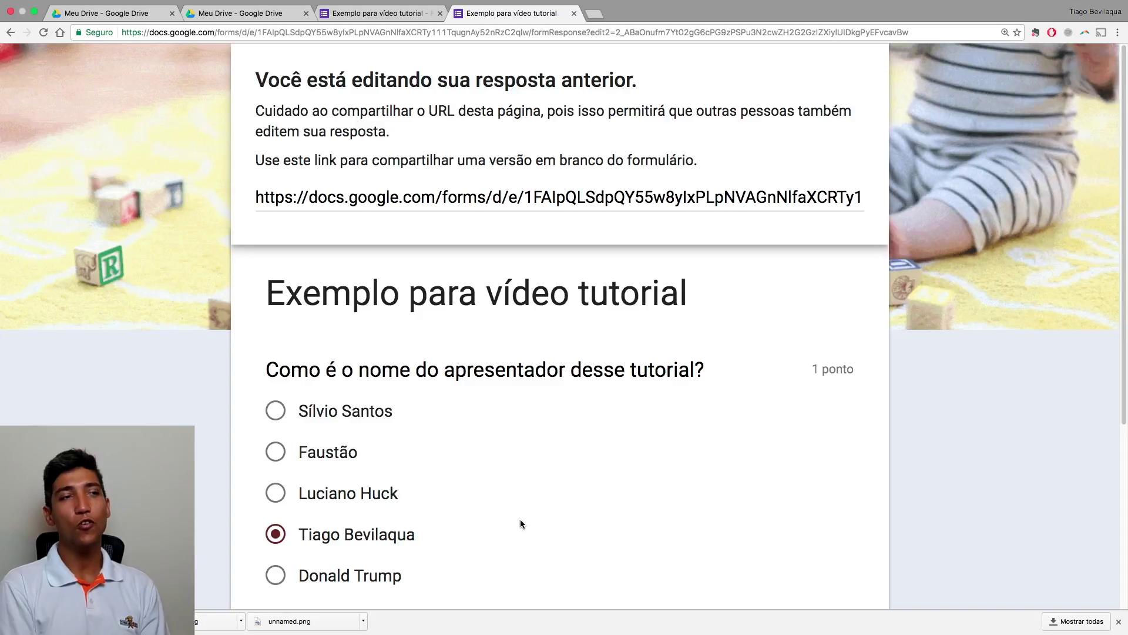
key(super+w)
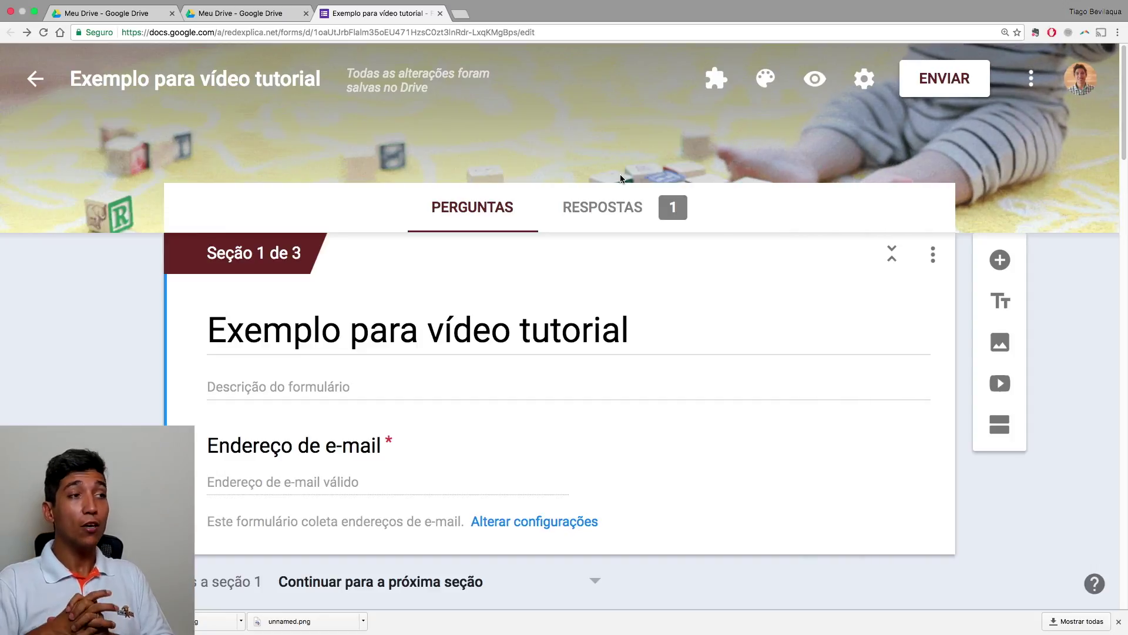
click(609, 215)
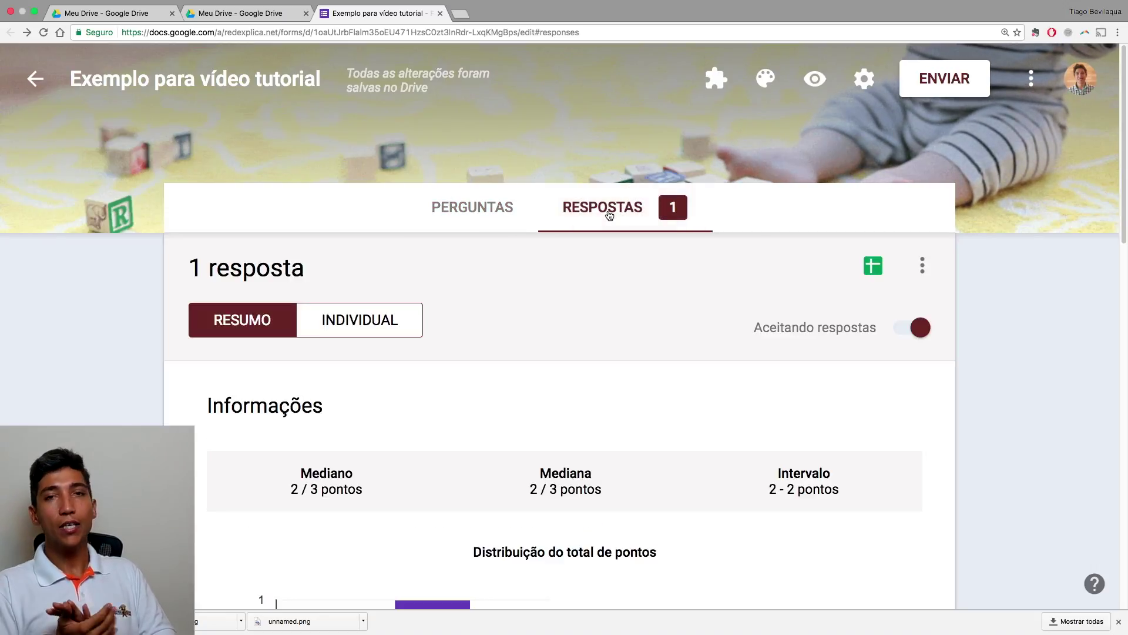
scroll(610, 215, down, 10)
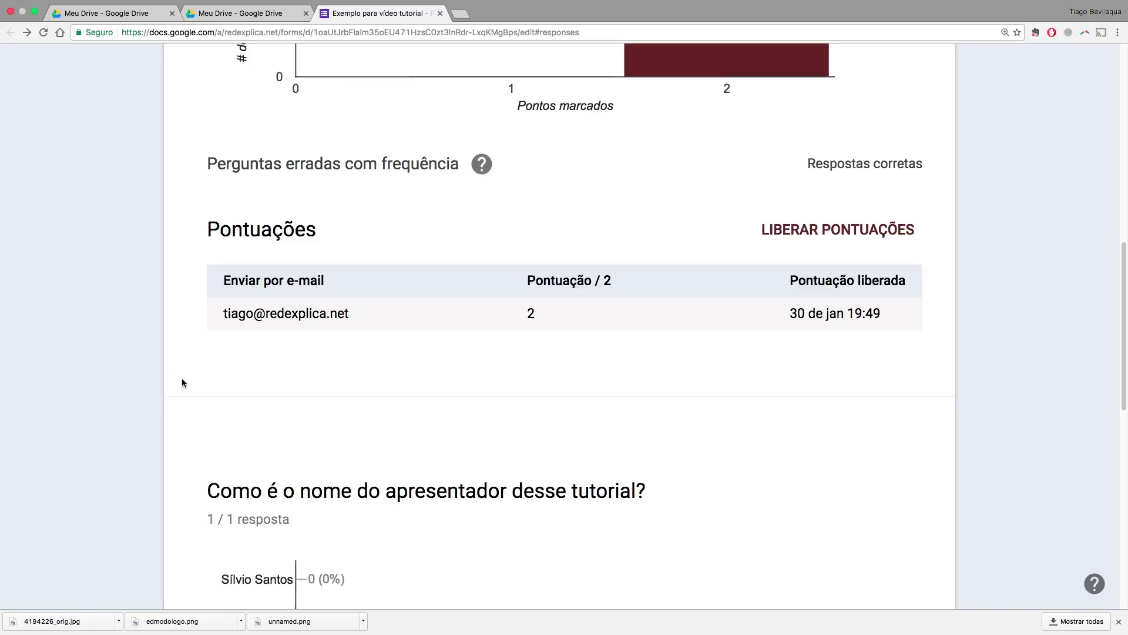
scroll(236, 123, up, 10)
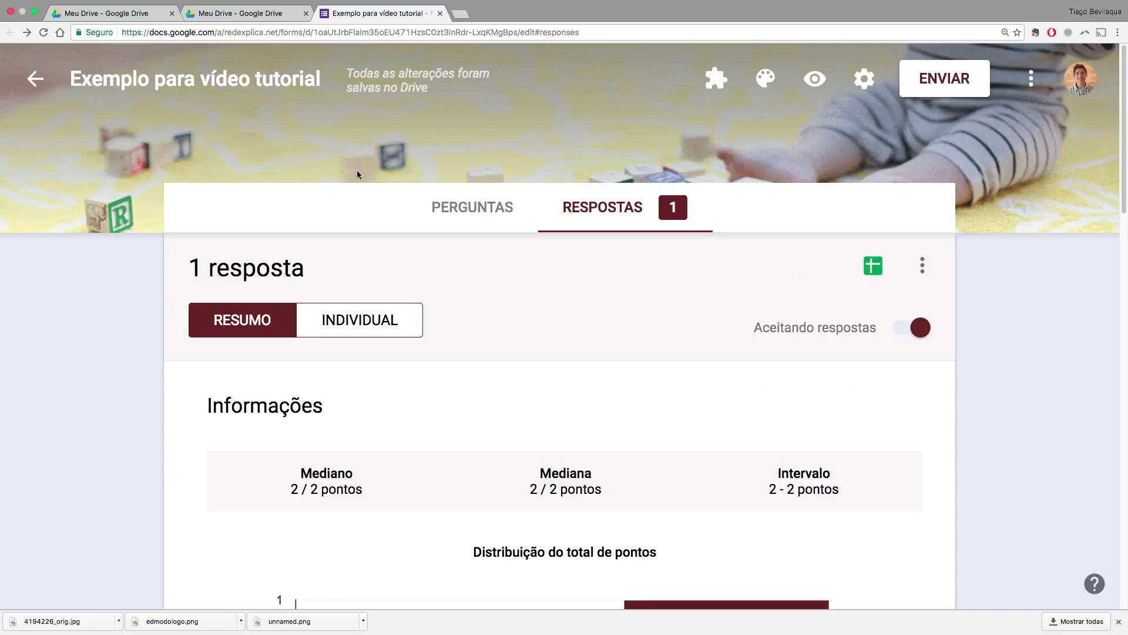
click(481, 214)
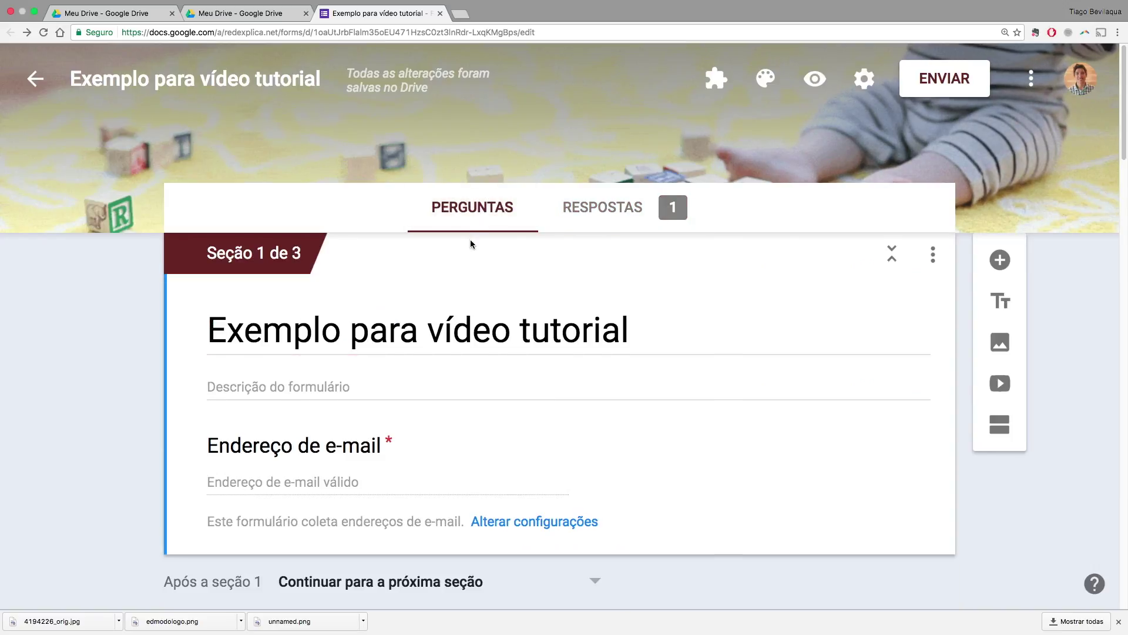
scroll(468, 242, down, 3)
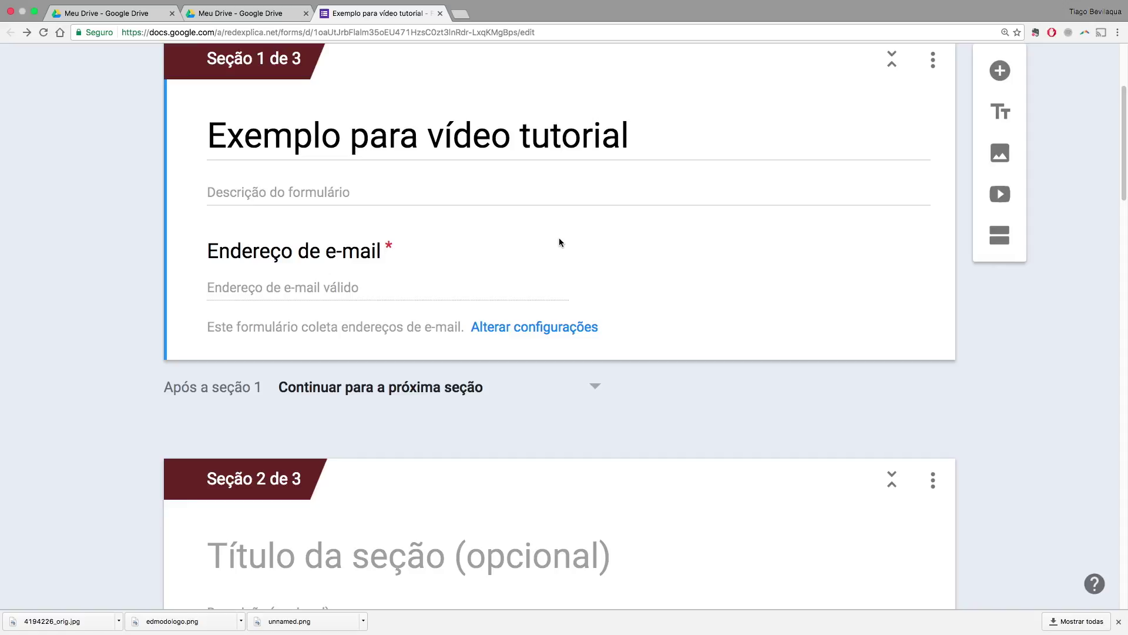
scroll(752, 308, up, 3)
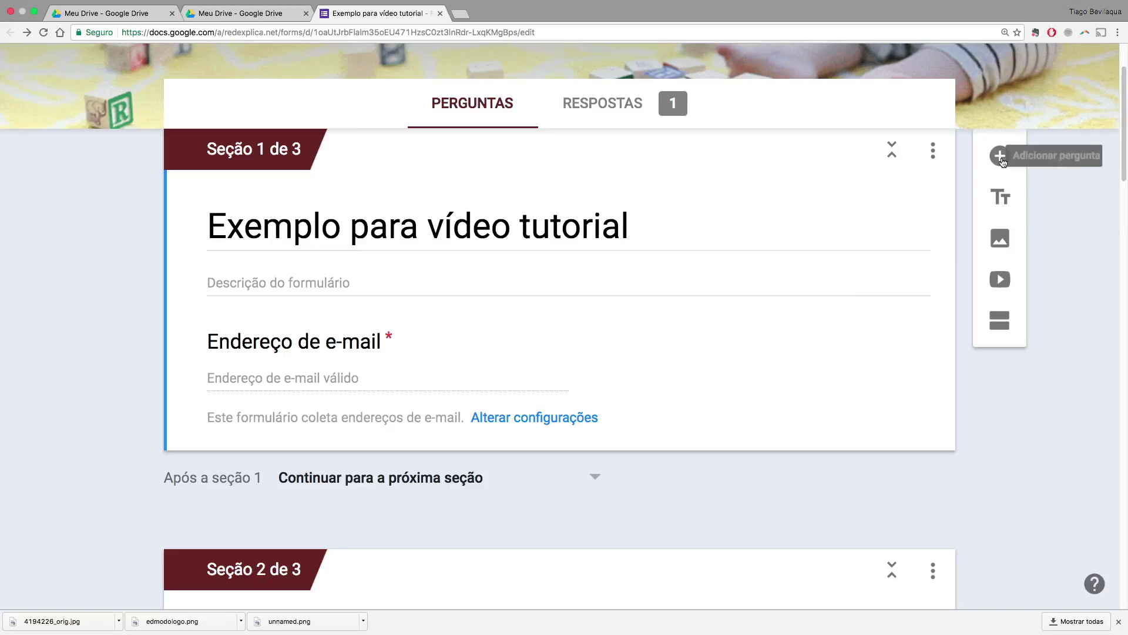
Add a short-answer question titled 'Nome' and make it required
click(1001, 158)
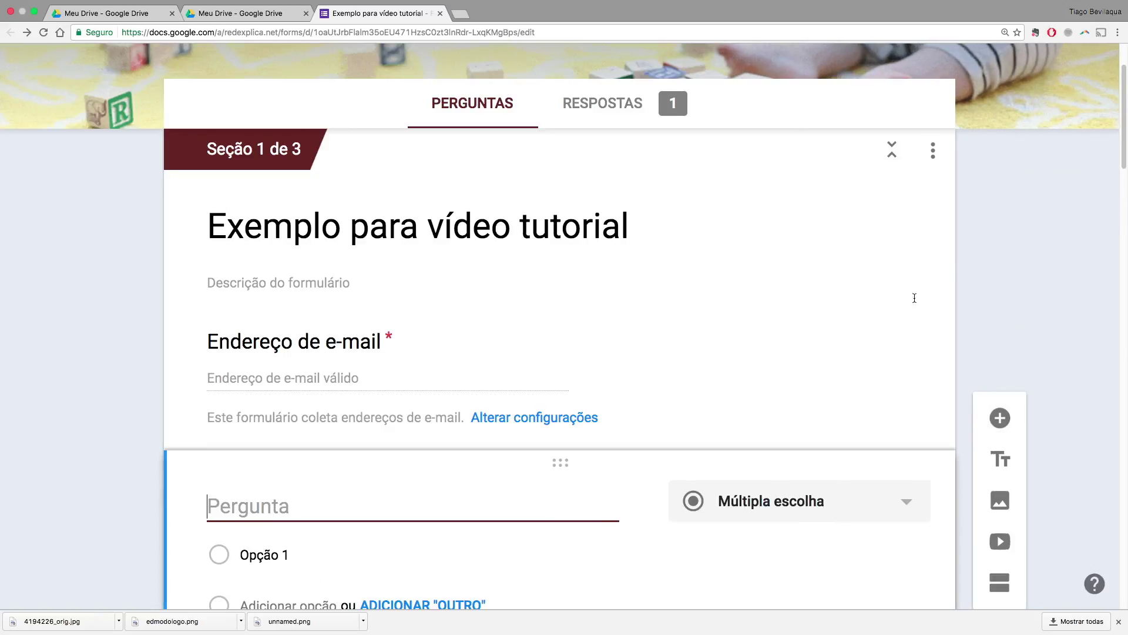
scroll(866, 439, down, 3)
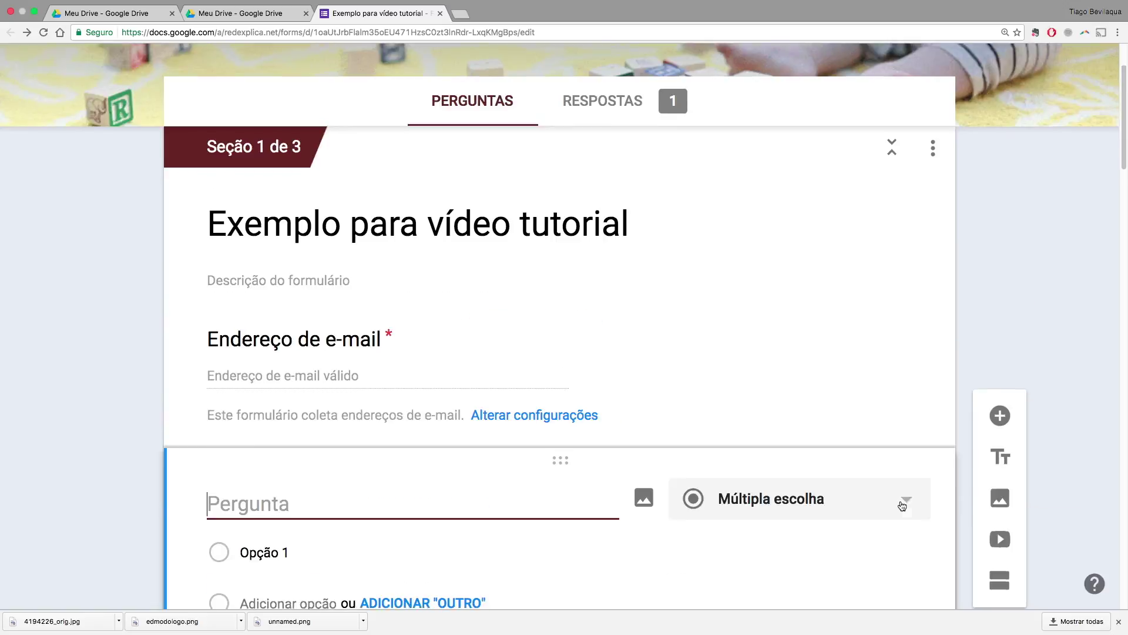
click(833, 404)
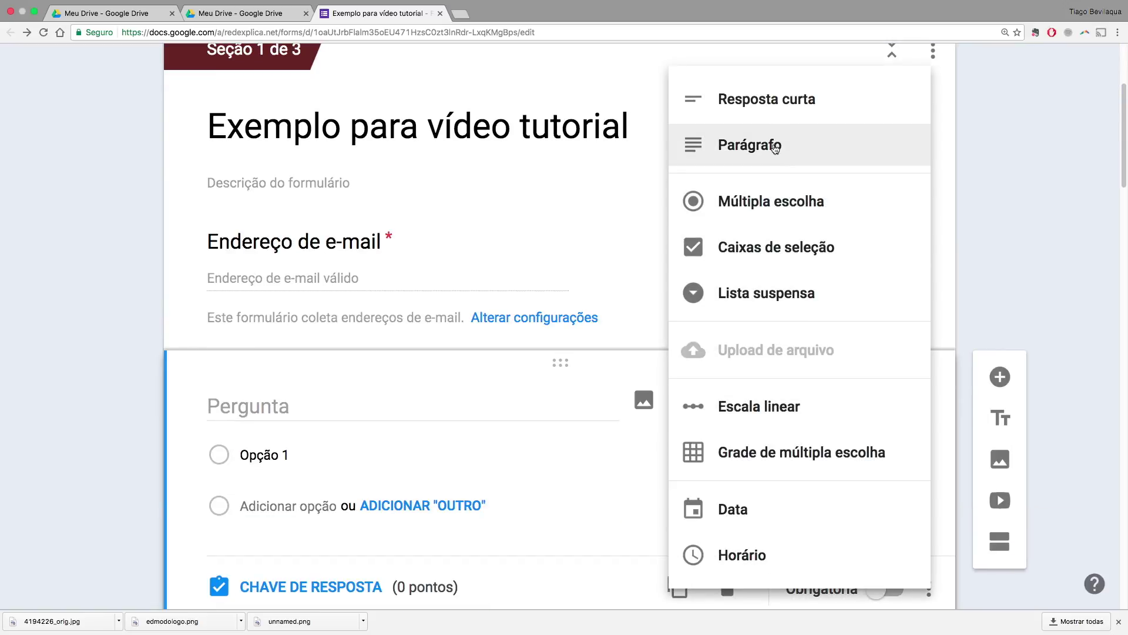
click(774, 111)
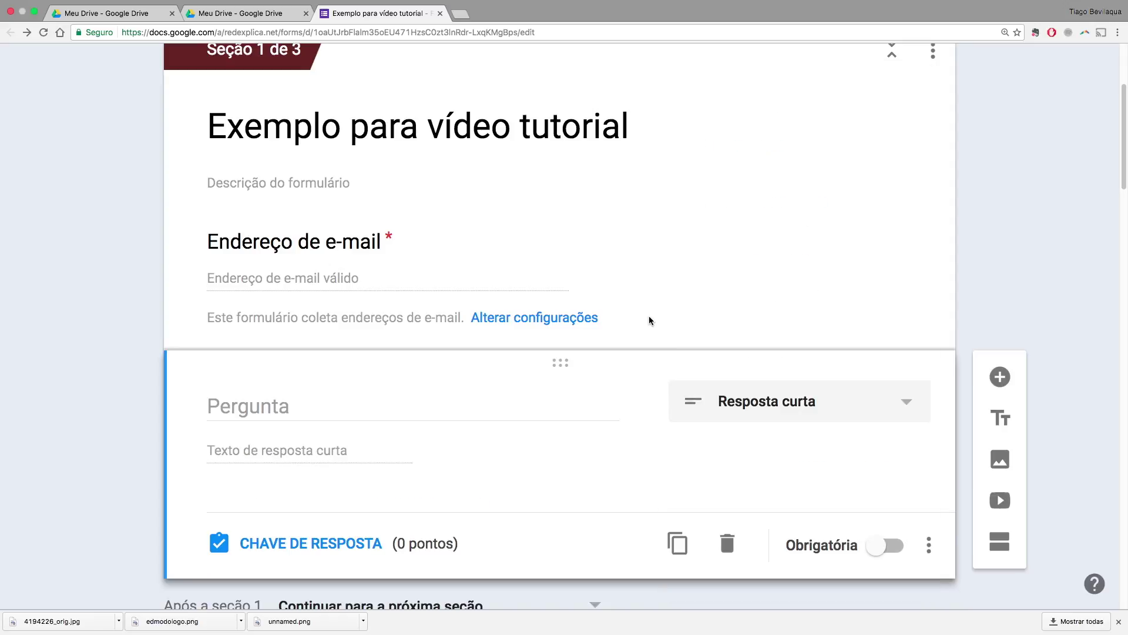
click(292, 410)
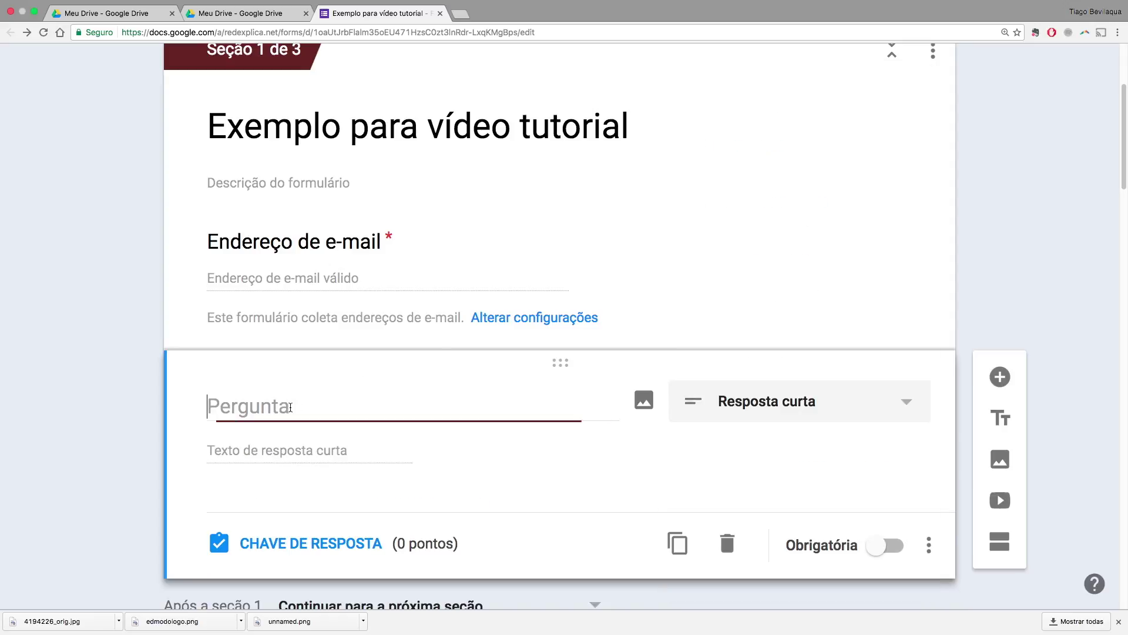
text(Nome)
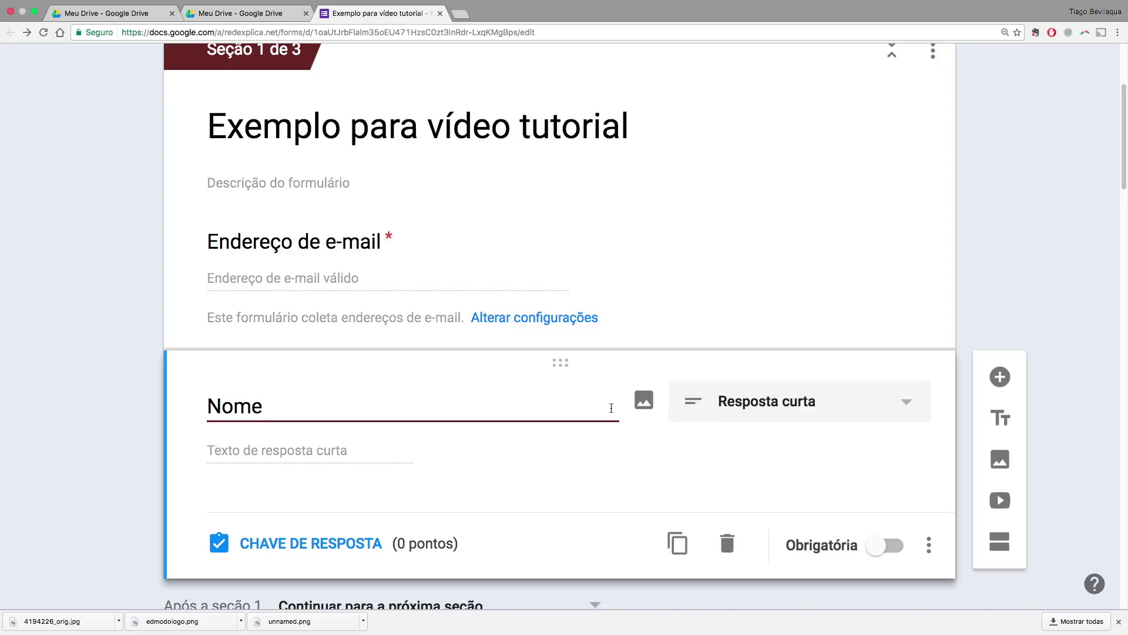
click(884, 546)
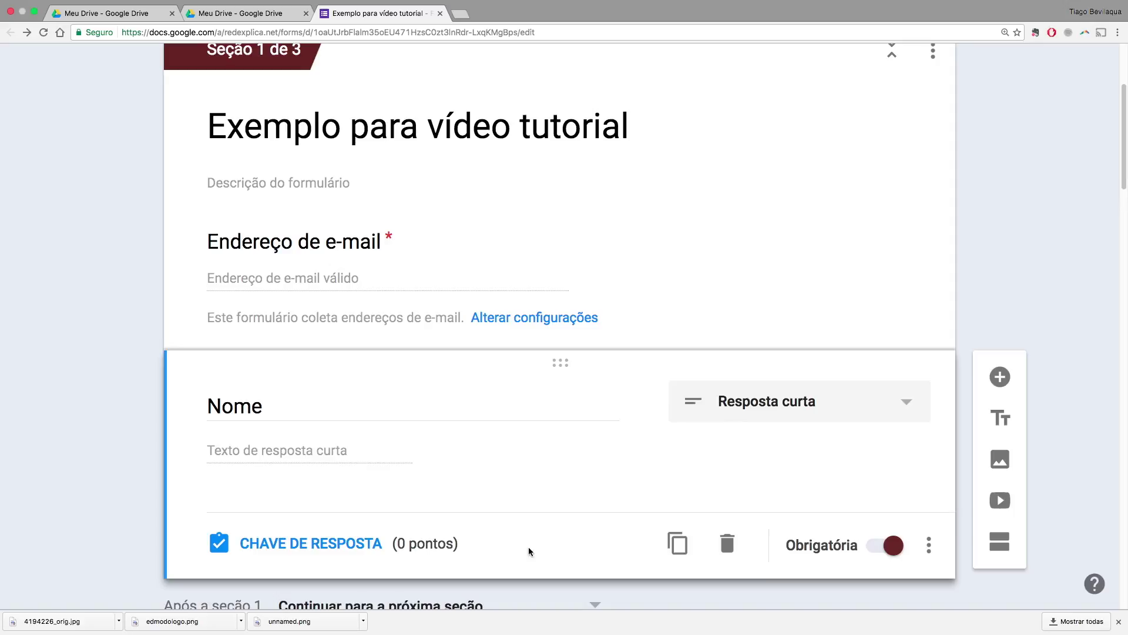
Delete that Nome question and add a fresh required 'Nome' question in its place
click(331, 547)
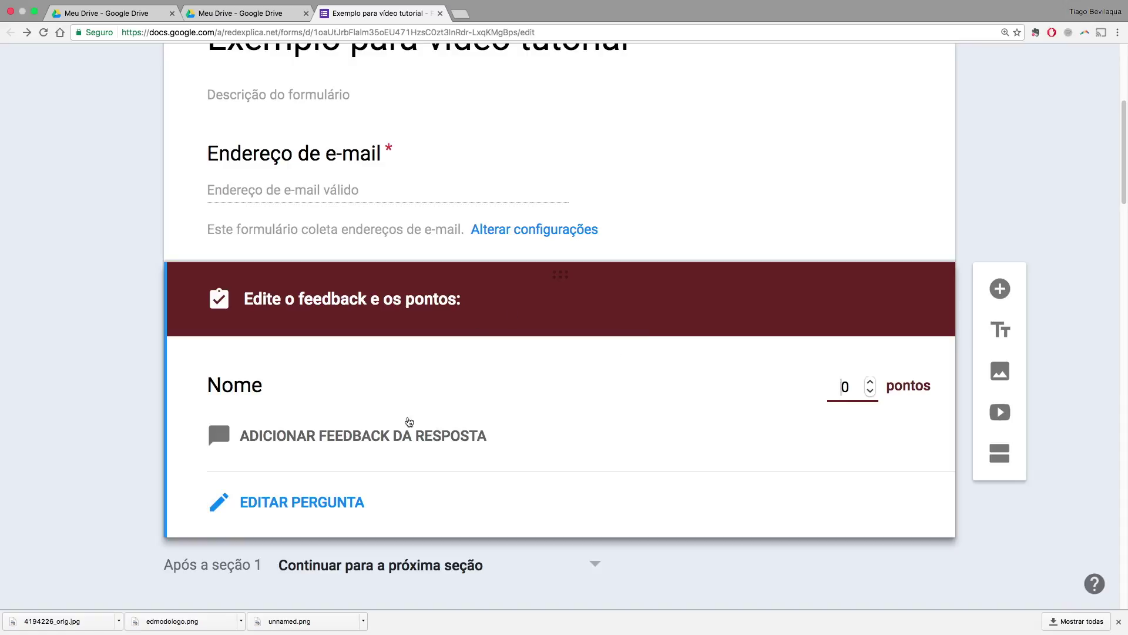
click(348, 504)
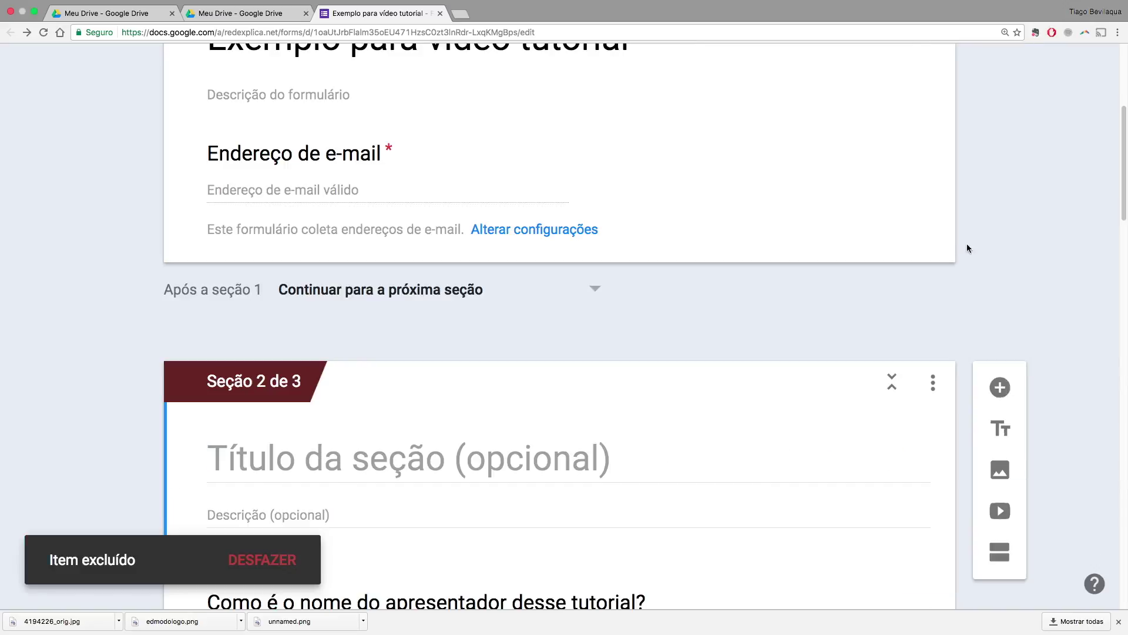
click(865, 246)
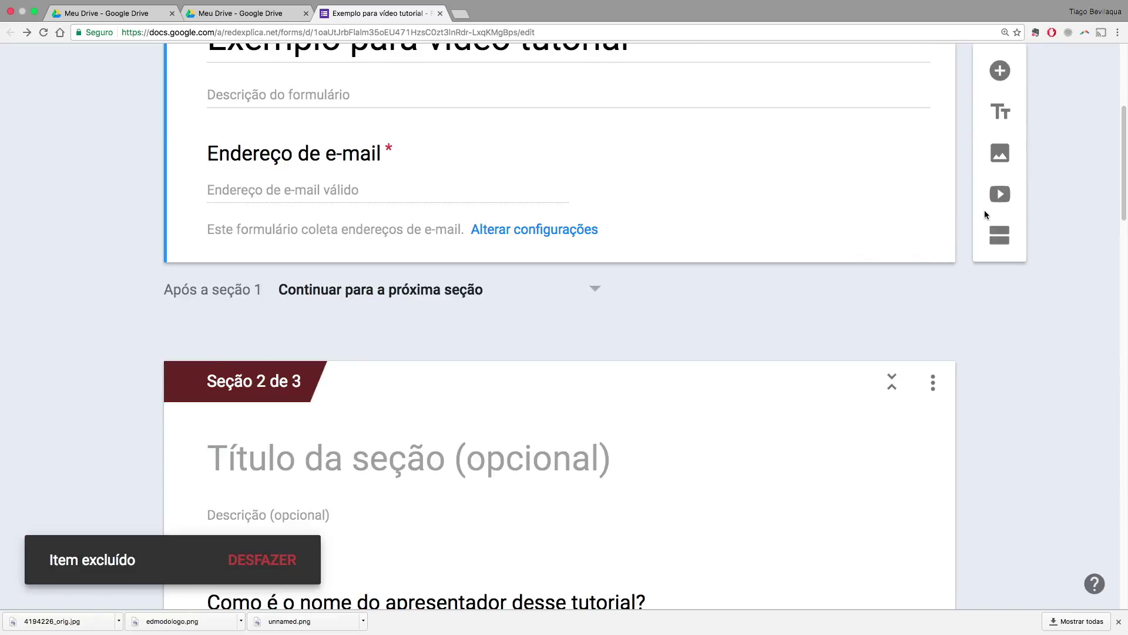
click(1001, 69)
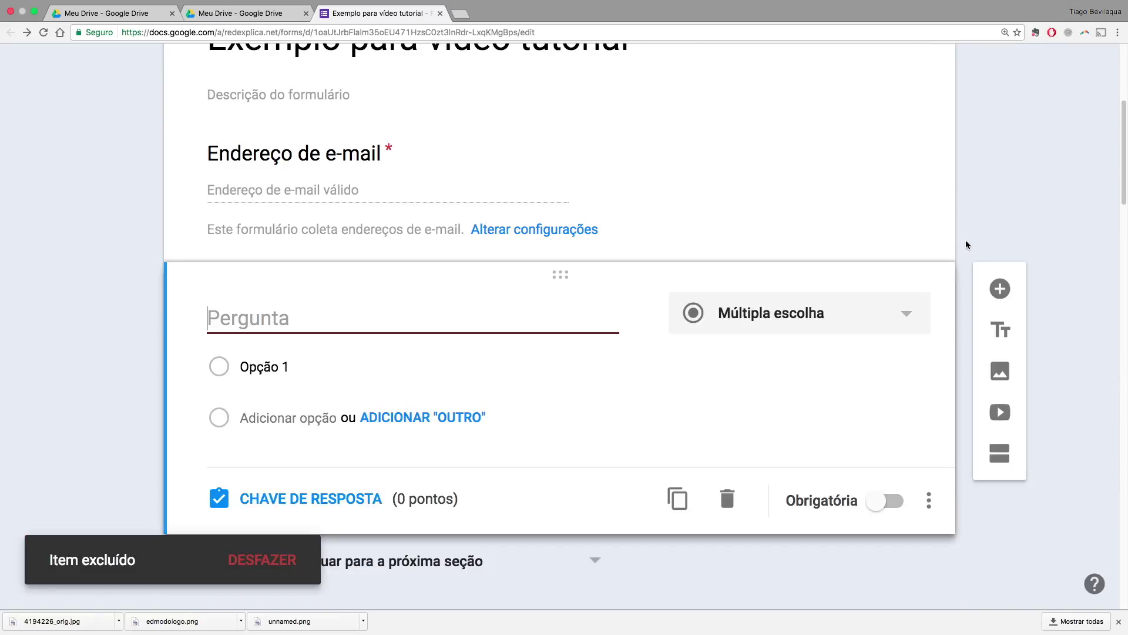
text(Nome)
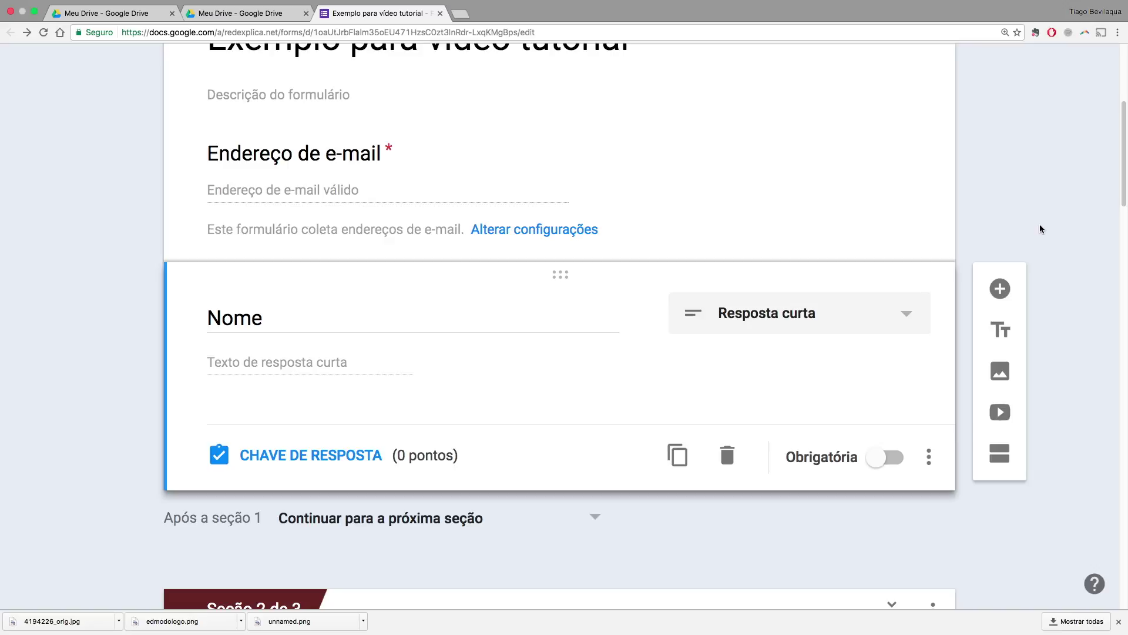
mouse_move(645, 315)
click(887, 462)
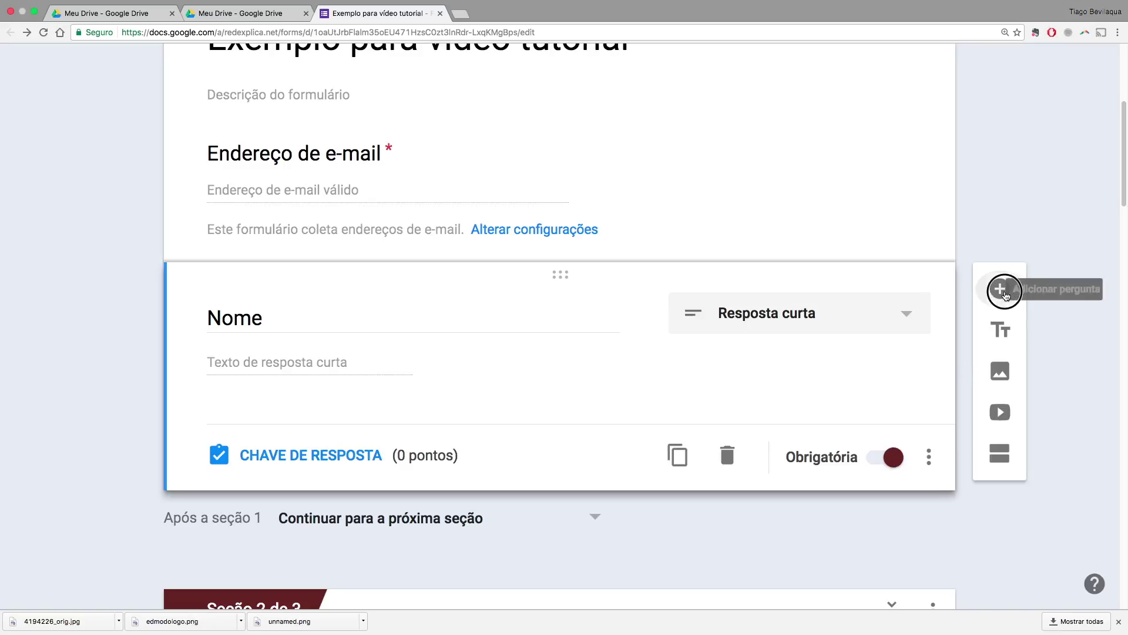
Add a new question below Nome and make it a dropdown list
click(1006, 292)
click(867, 453)
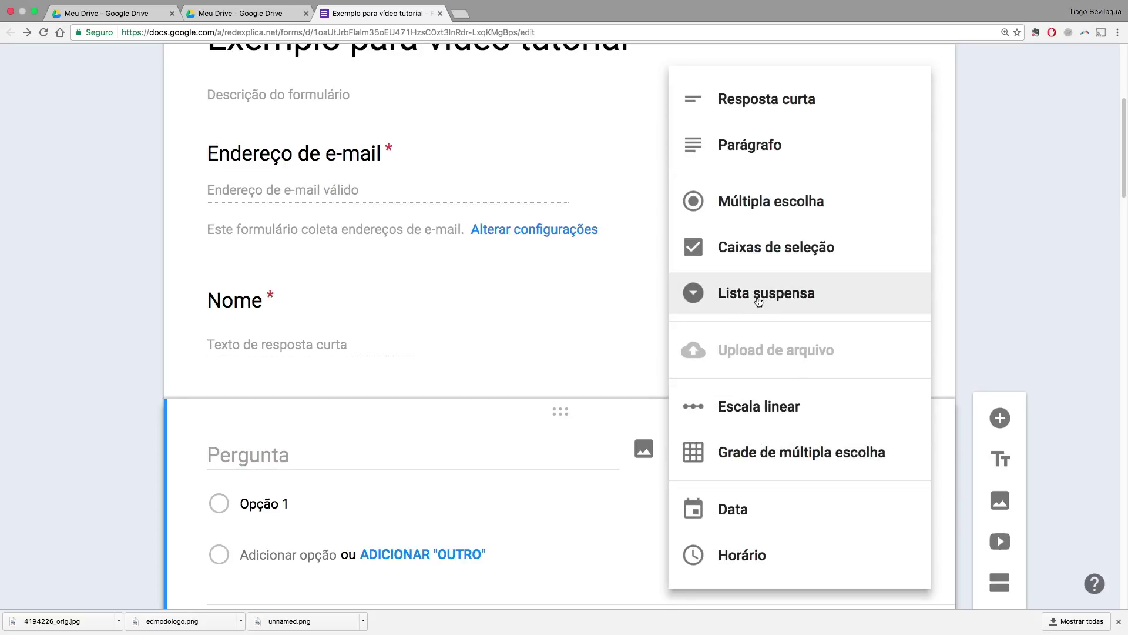
click(759, 301)
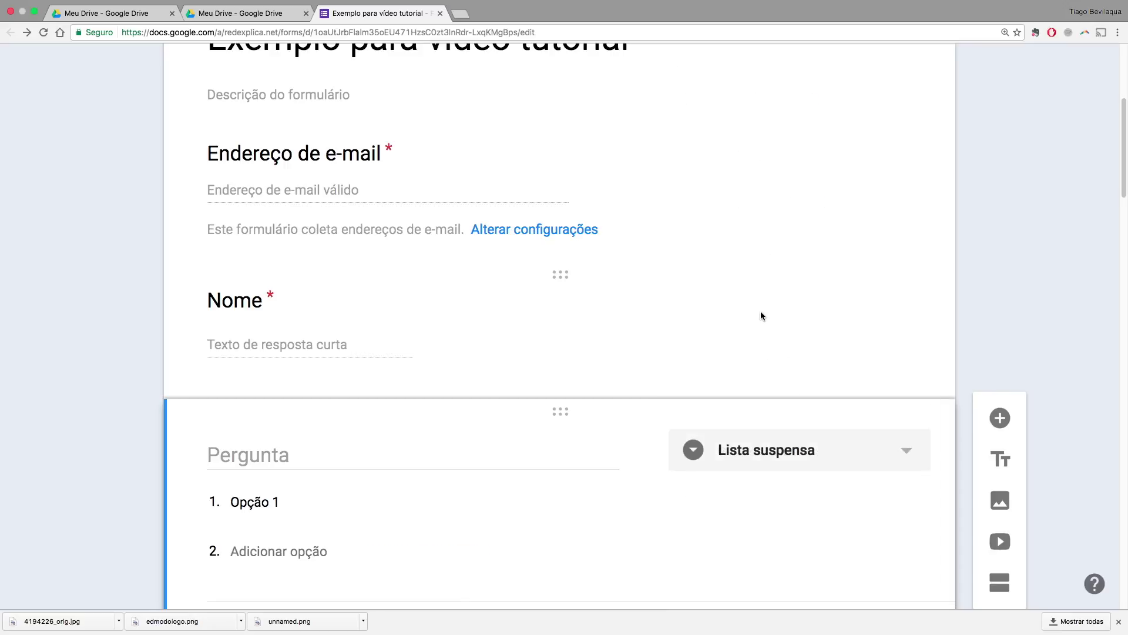
click(909, 452)
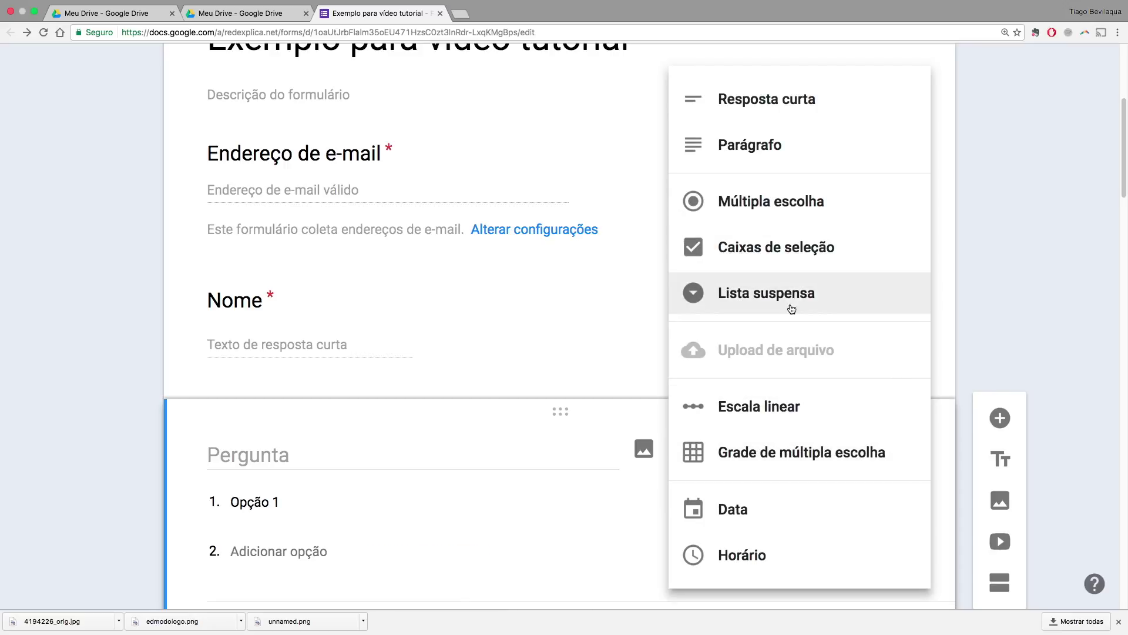
click(997, 373)
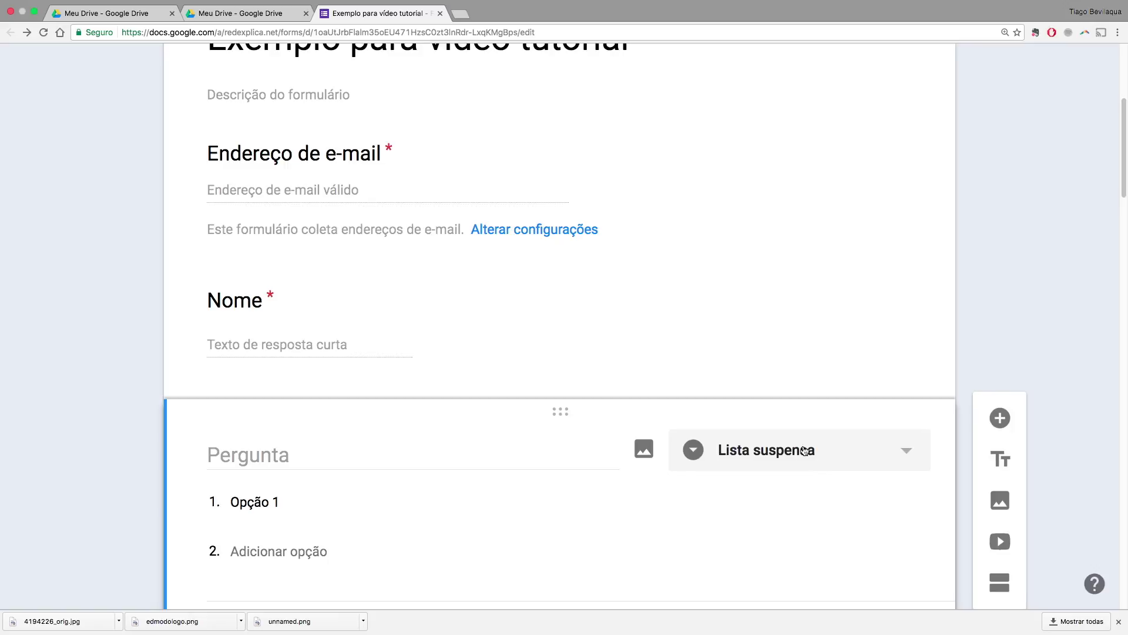
click(913, 455)
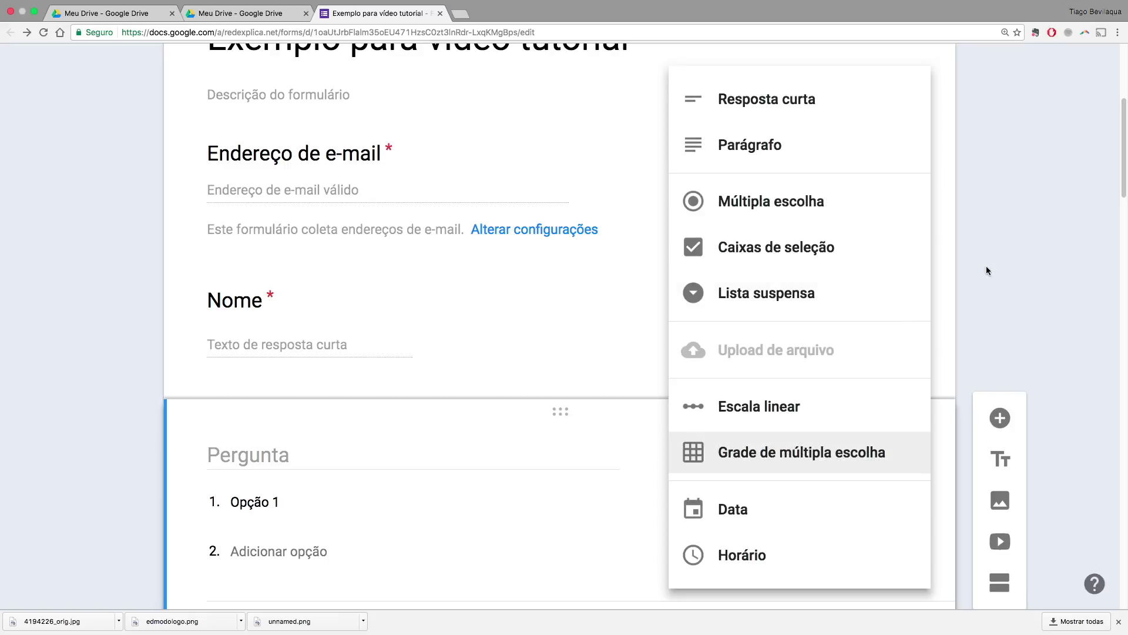
click(783, 294)
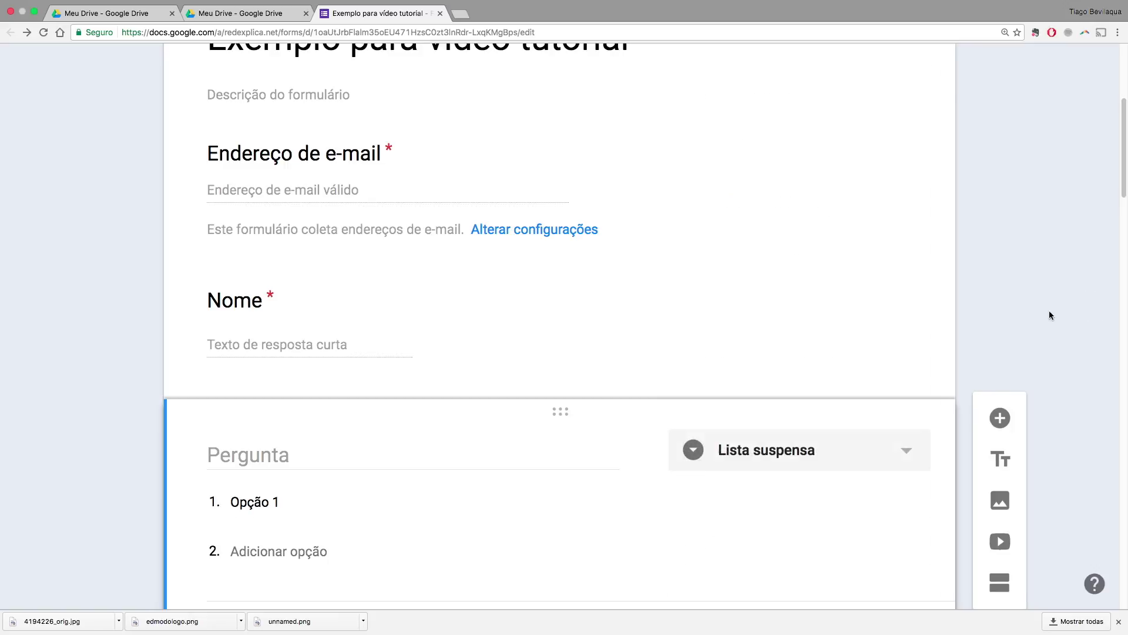
Title the dropdown 'Classe' with options Terceiro A, Terceiro B and Terceiro C
click(310, 466)
text(Sala)
key(BackSpace)
key(BackSpace)
key(BackSpace)
key(BackSpace)
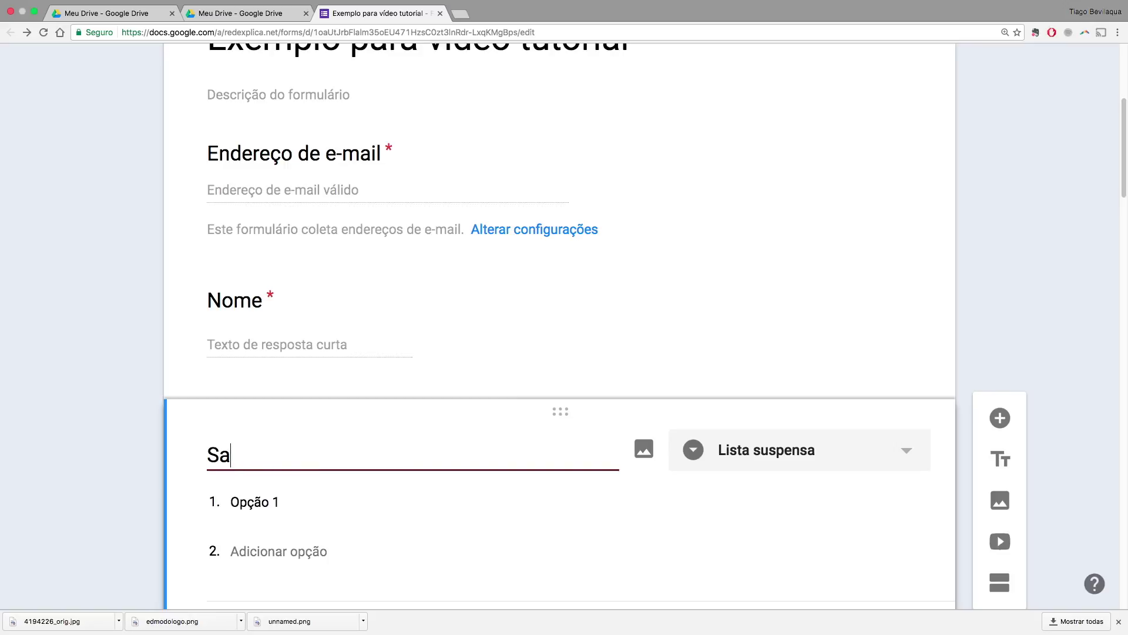
text(Classe)
key(Return)
text(Terceiro A)
key(Return)
text(Terceiro B)
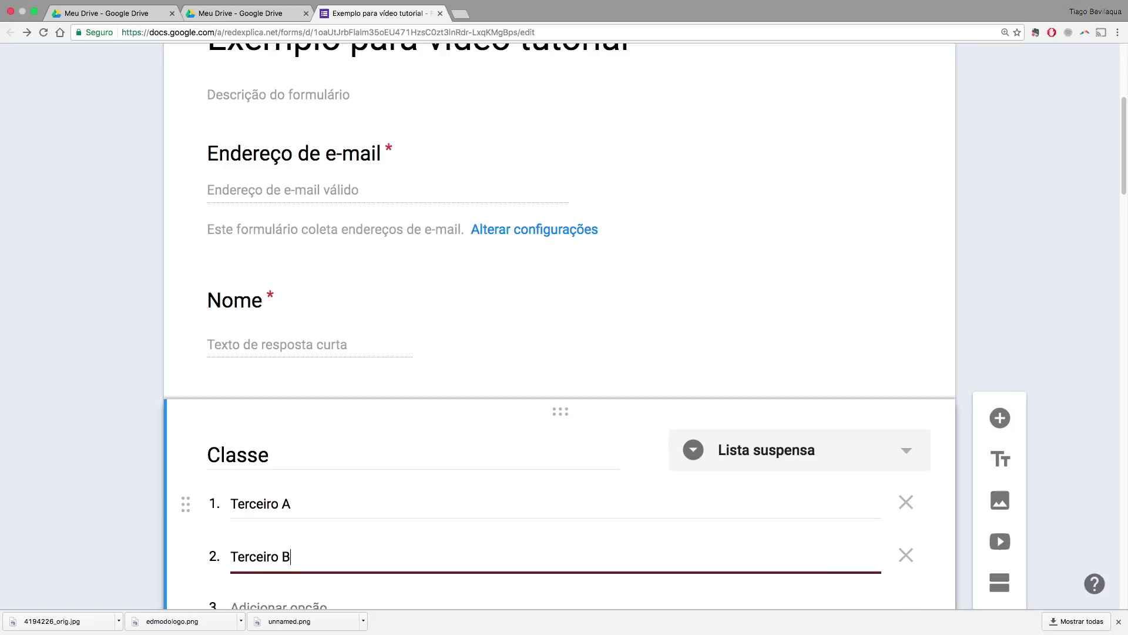
key(Return)
text(Terceiro C)
Make Classe required, keeping it a dropdown list
scroll(388, 489, down, 5)
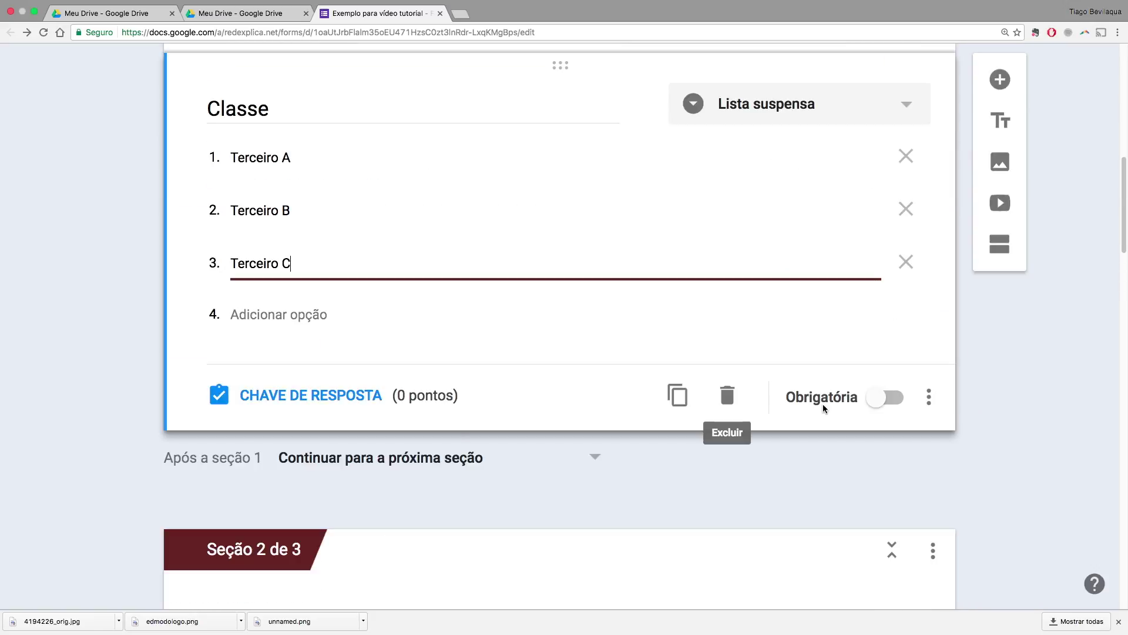
click(887, 397)
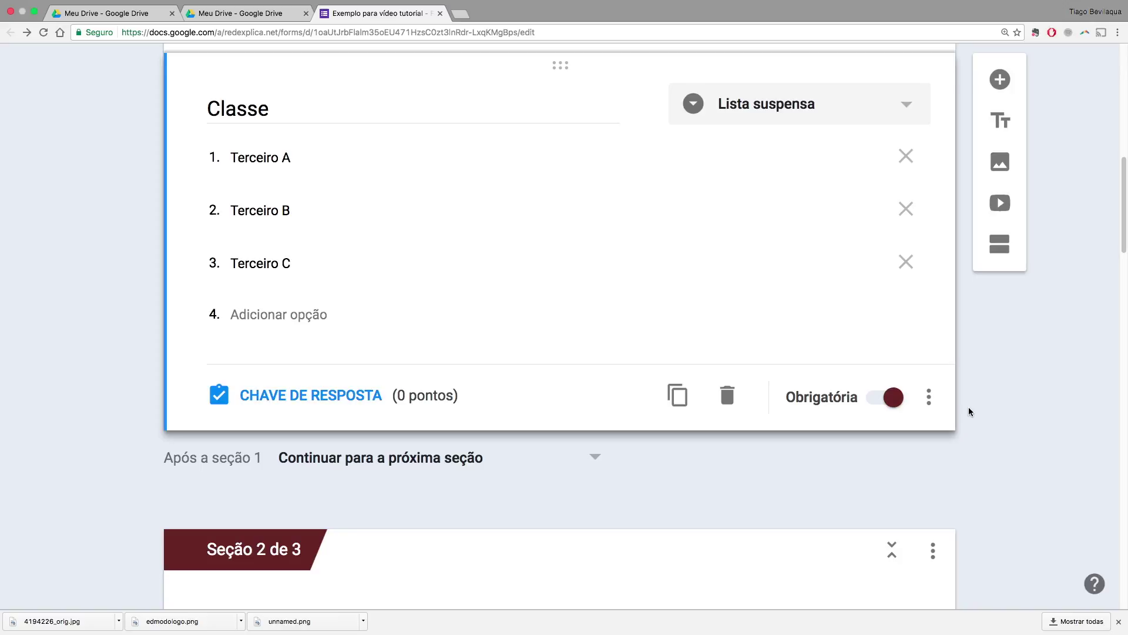
click(930, 402)
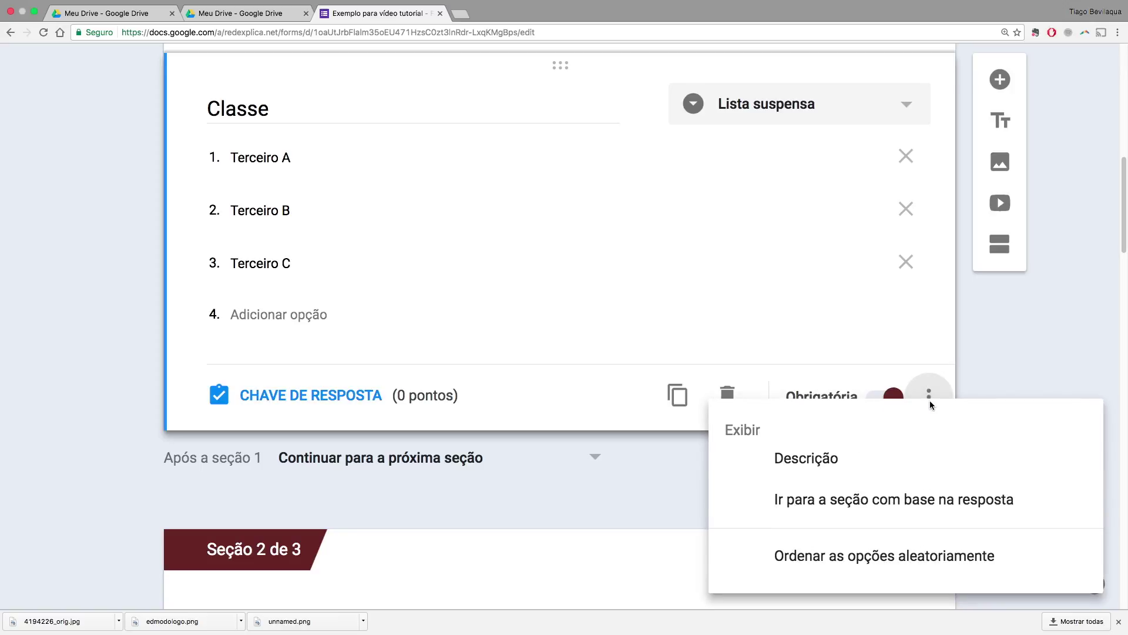
click(1006, 352)
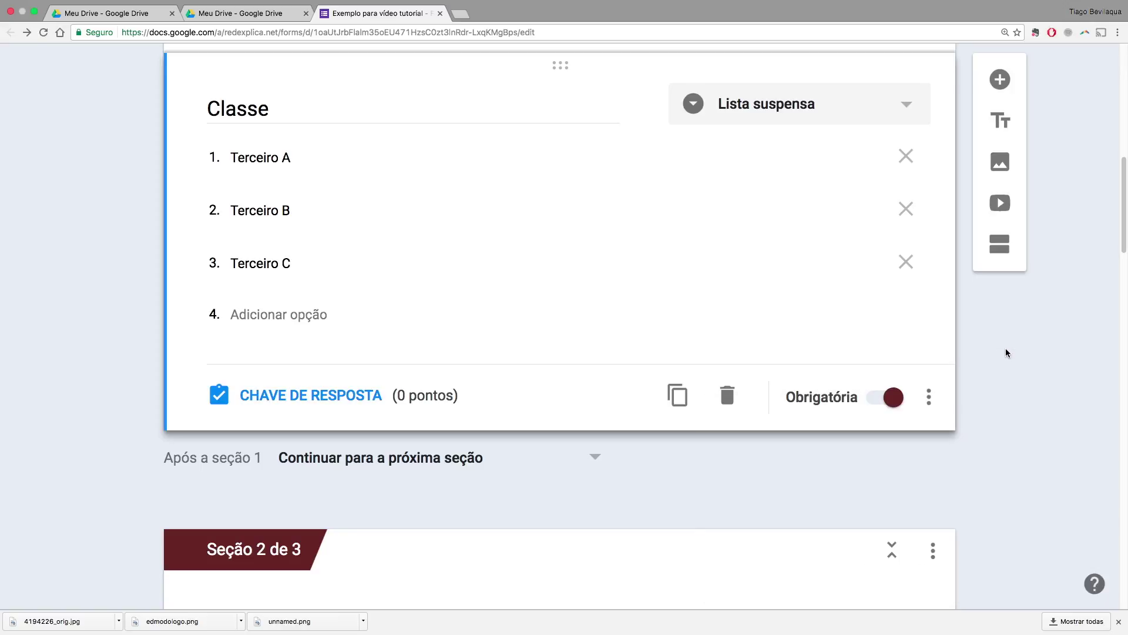
scroll(1000, 368, up, 1)
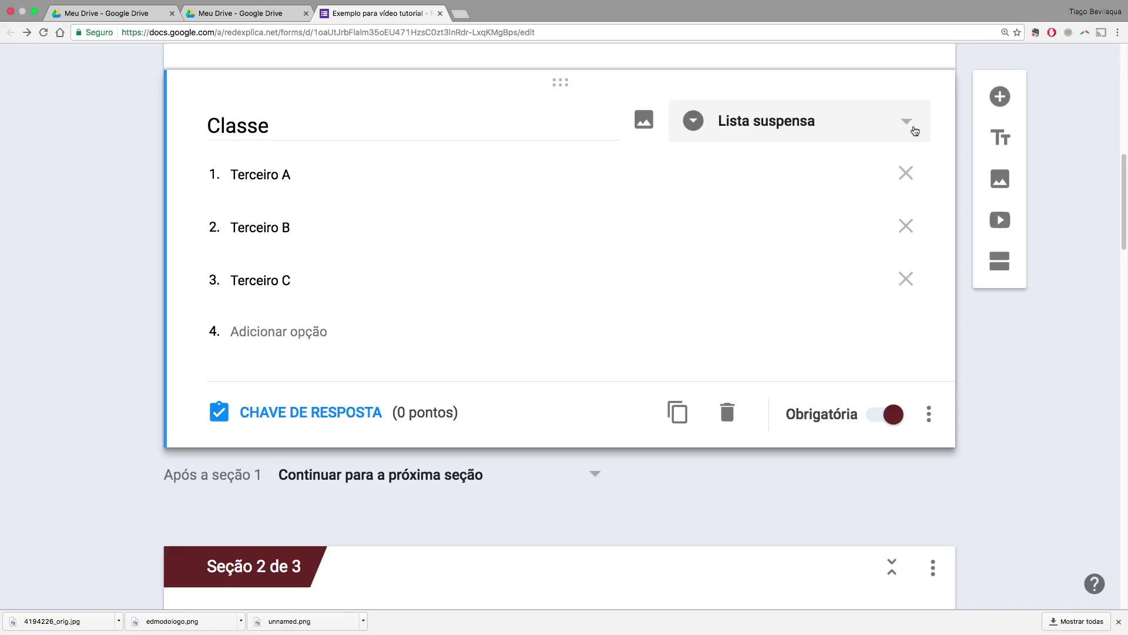
click(915, 131)
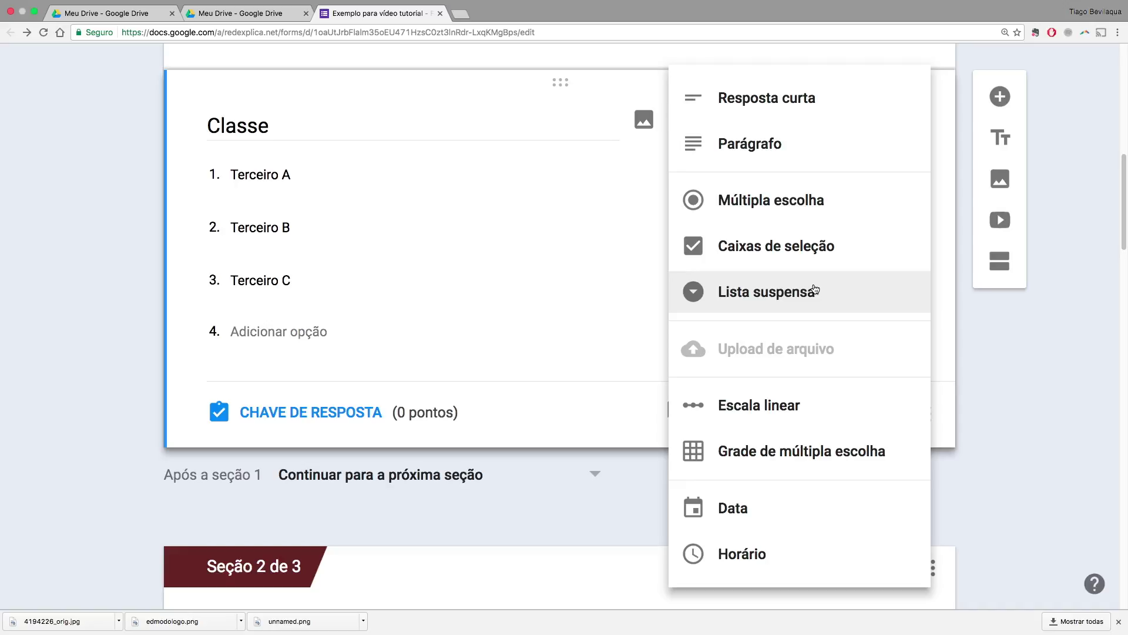
click(815, 290)
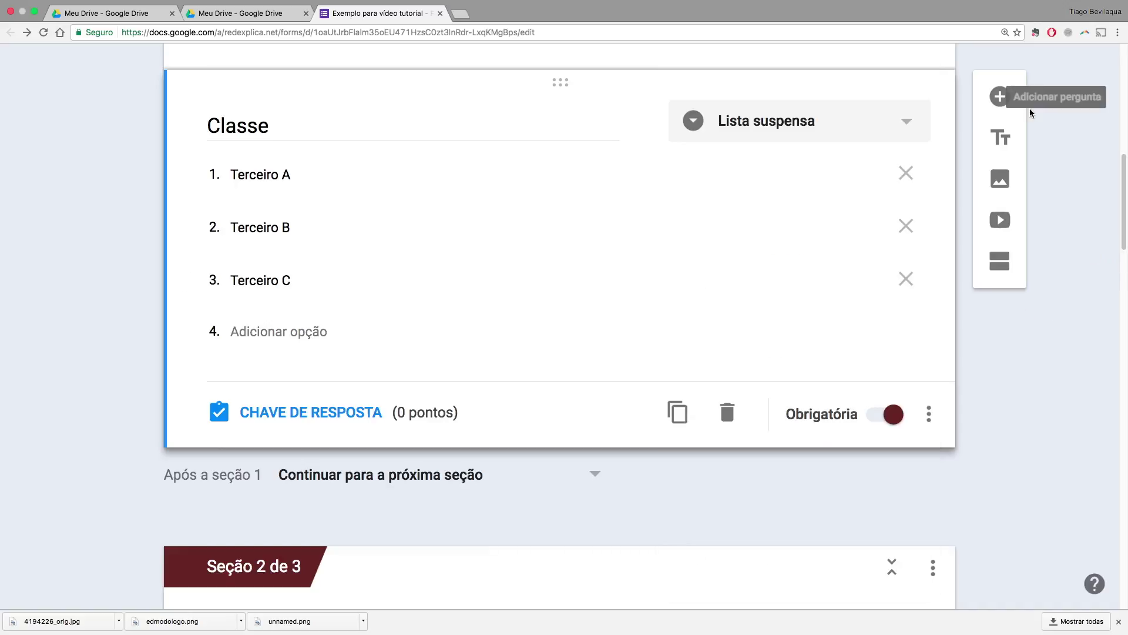
Add a short-answer question titled 'Número' below Classe
click(1000, 99)
click(792, 373)
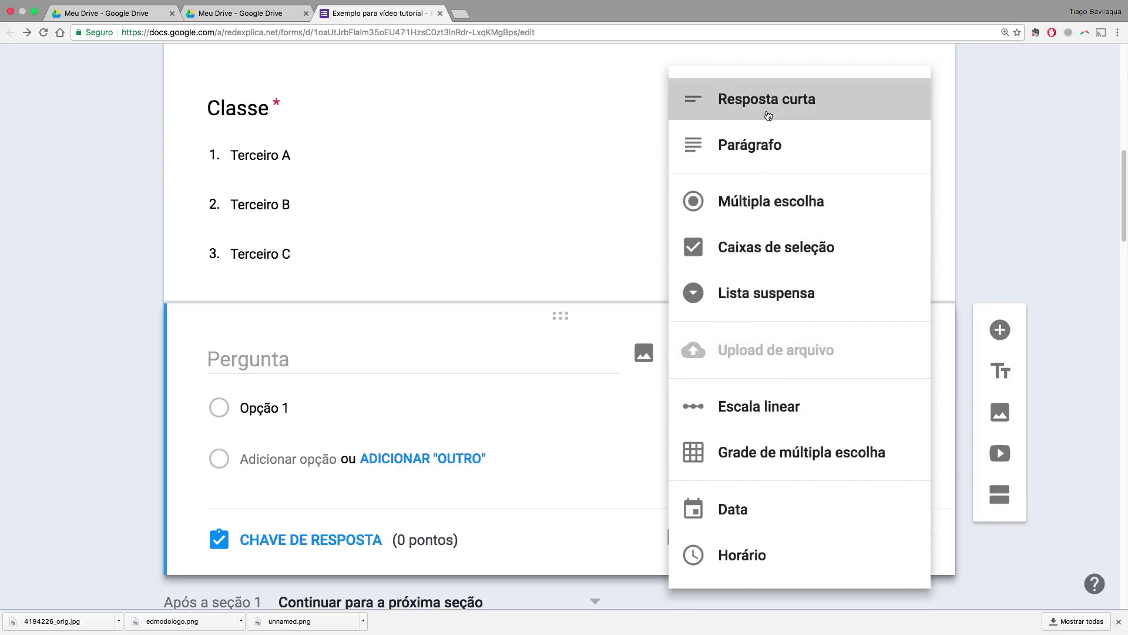
click(788, 111)
click(300, 359)
text(Número)
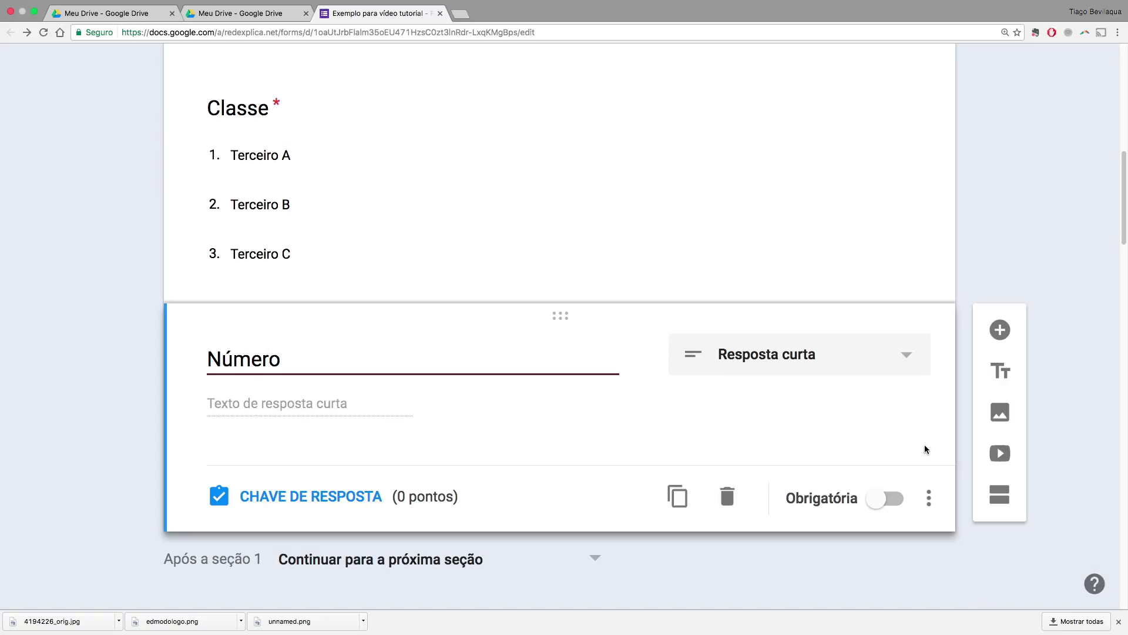
Validate Número to accept only numbers greater than 0 and make it required
click(931, 500)
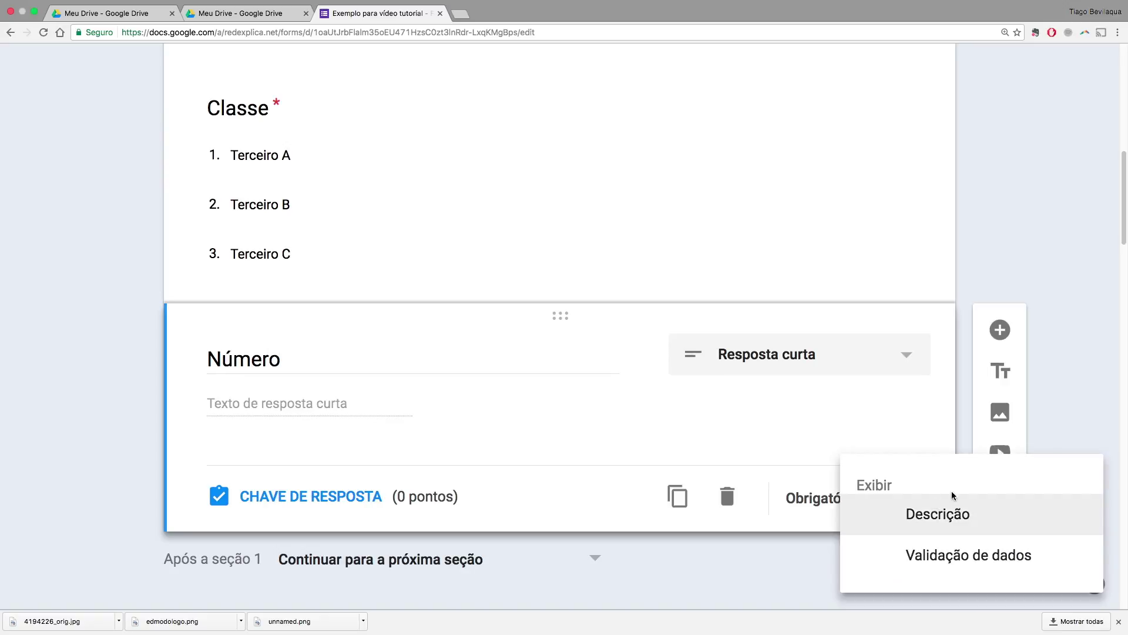
scroll(1075, 387, down, 2)
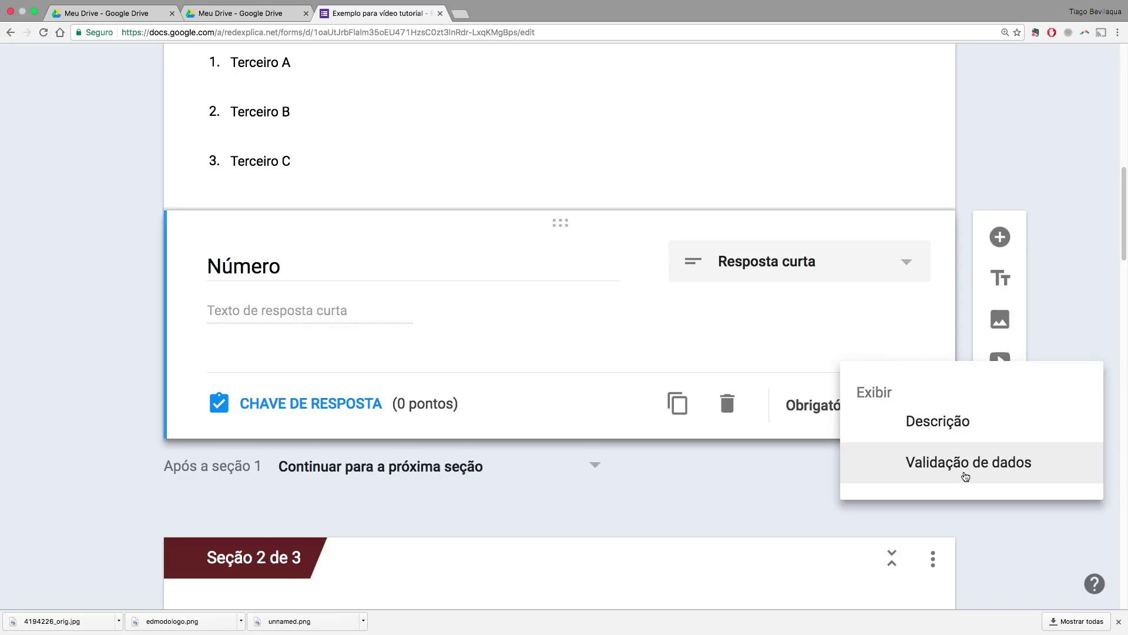
click(966, 463)
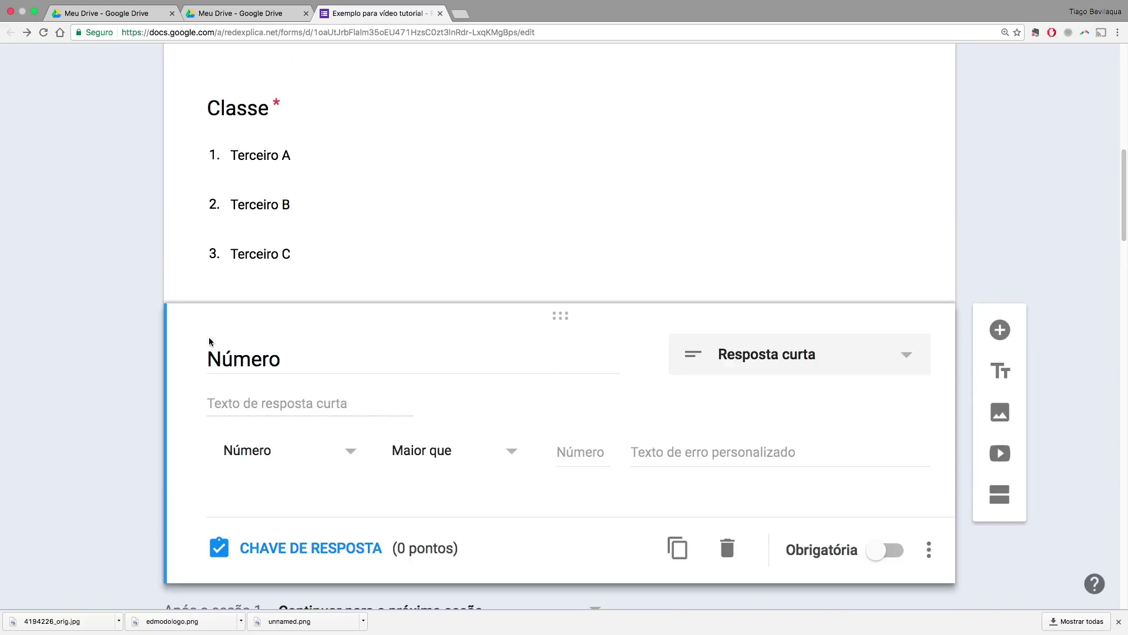
click(352, 458)
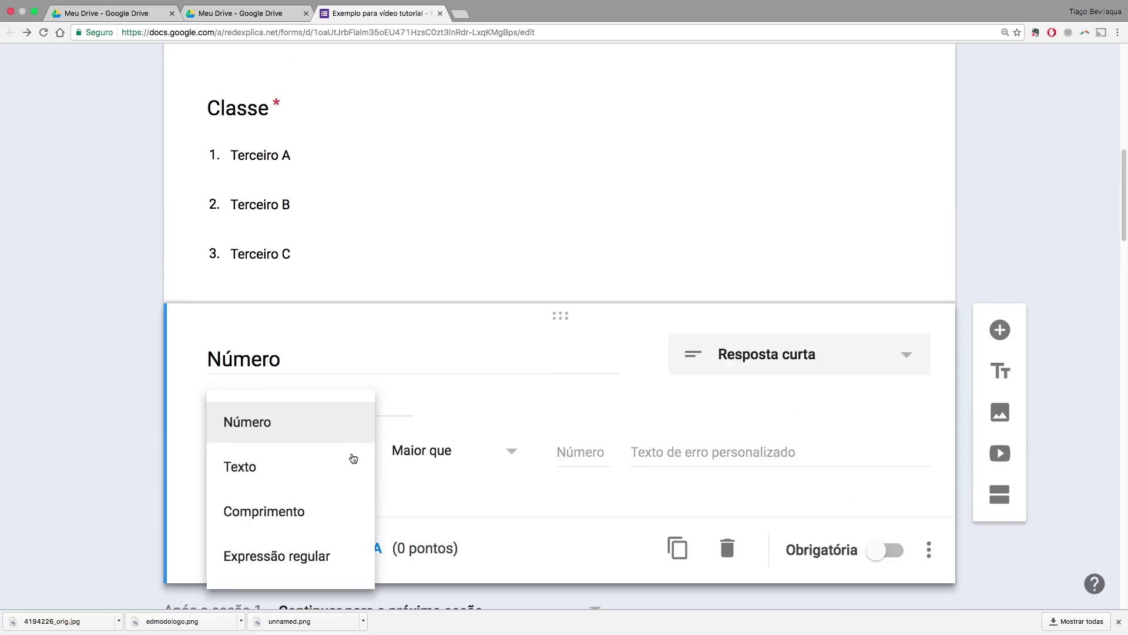
click(319, 428)
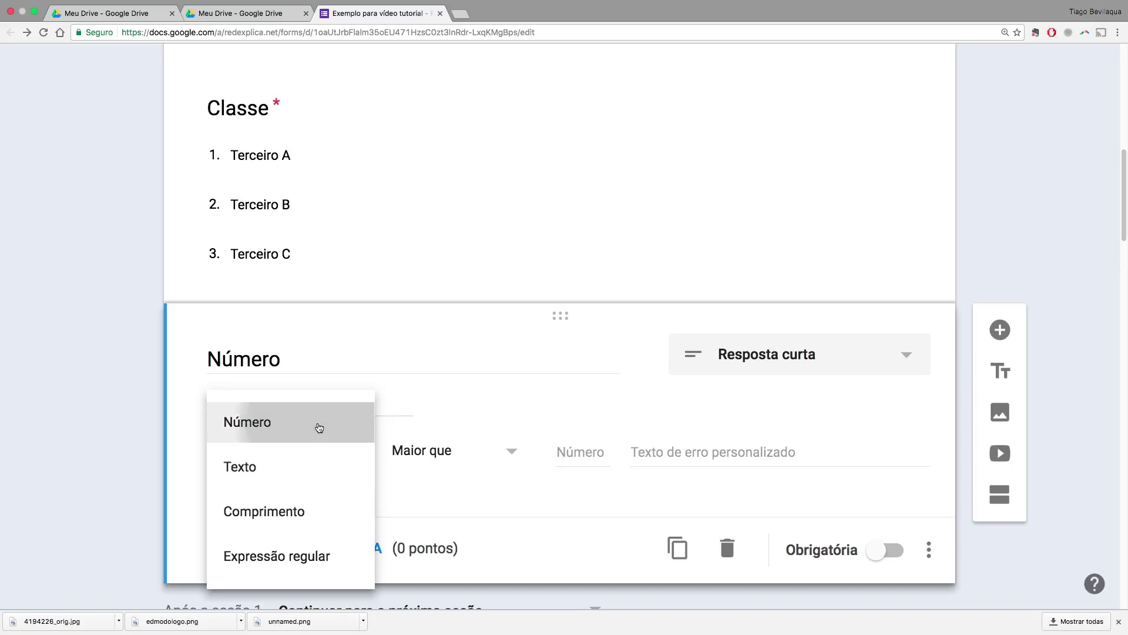
text(0)
click(1076, 466)
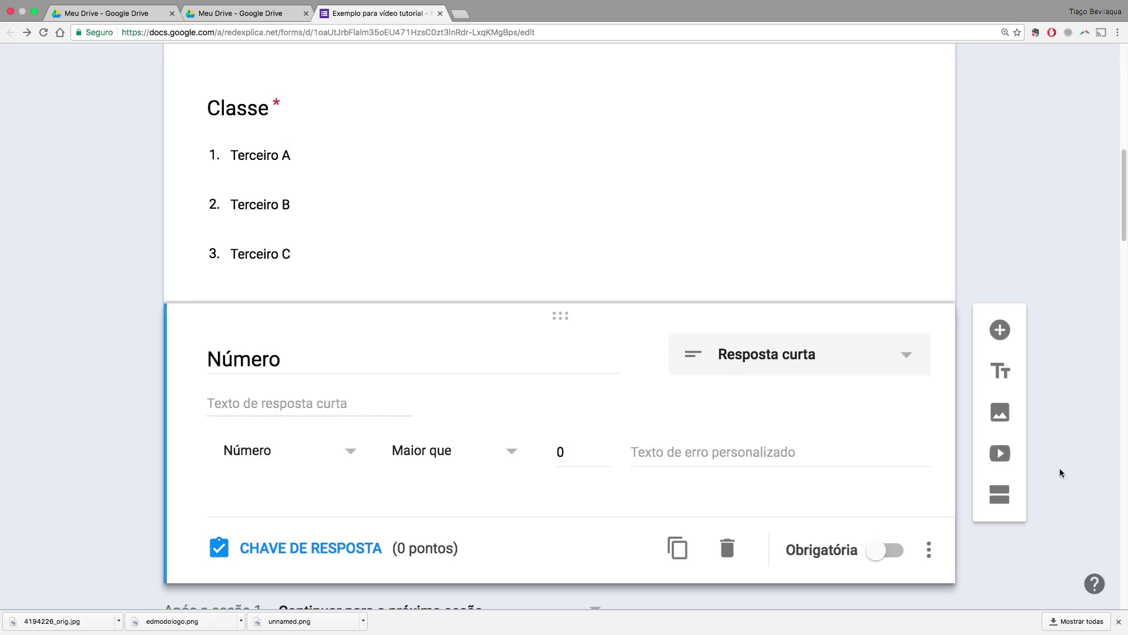
click(881, 550)
scroll(1045, 456, up, 20)
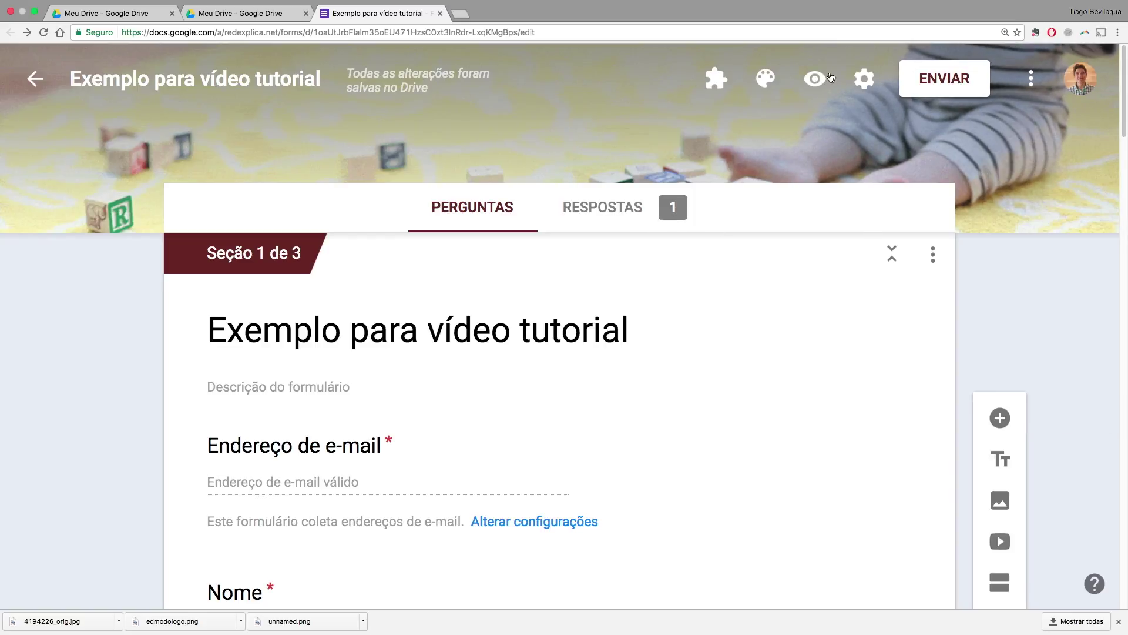
Preview the form and answer with a name, class Terceiro A and number 26
click(816, 79)
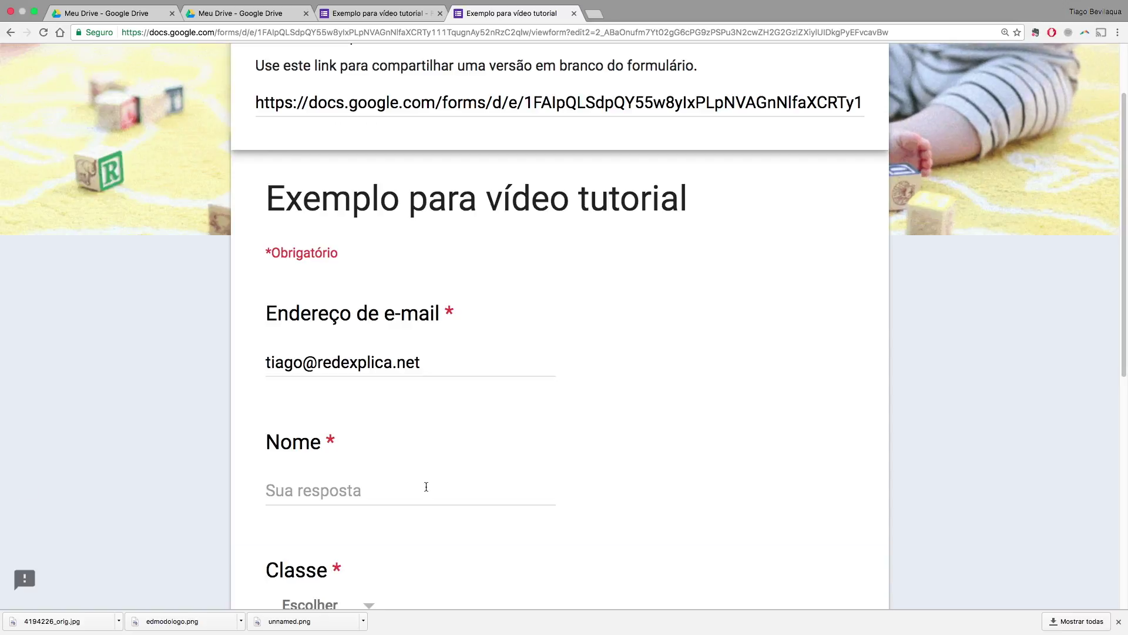
scroll(426, 487, up, 2)
scroll(426, 487, down, 5)
scroll(426, 487, down, 2)
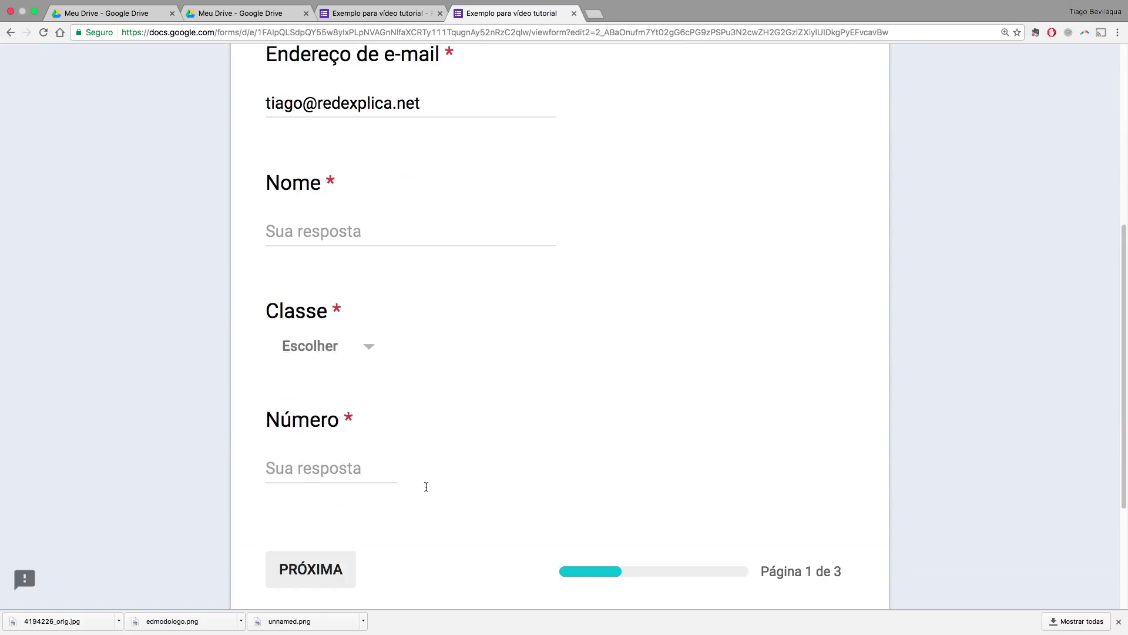
click(329, 240)
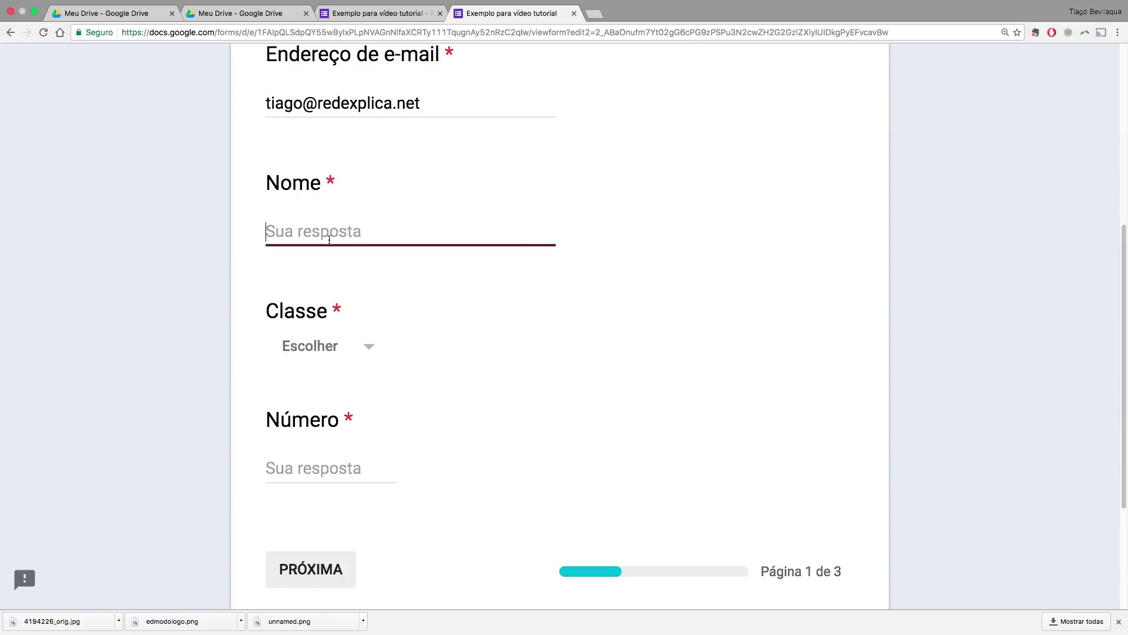
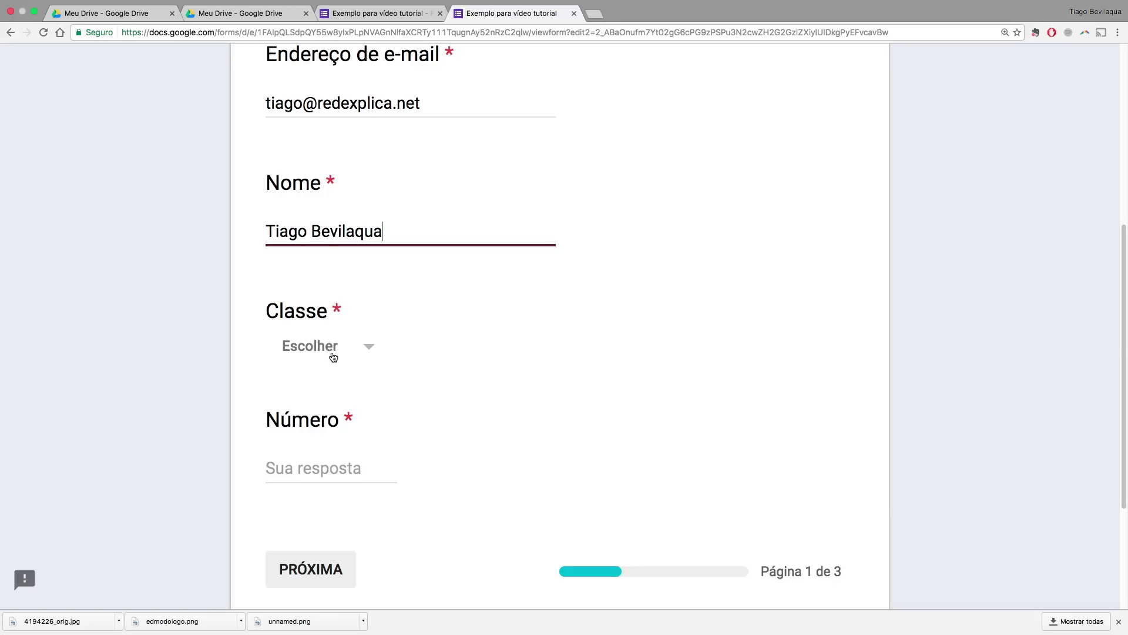
scroll(415, 408, down, 1)
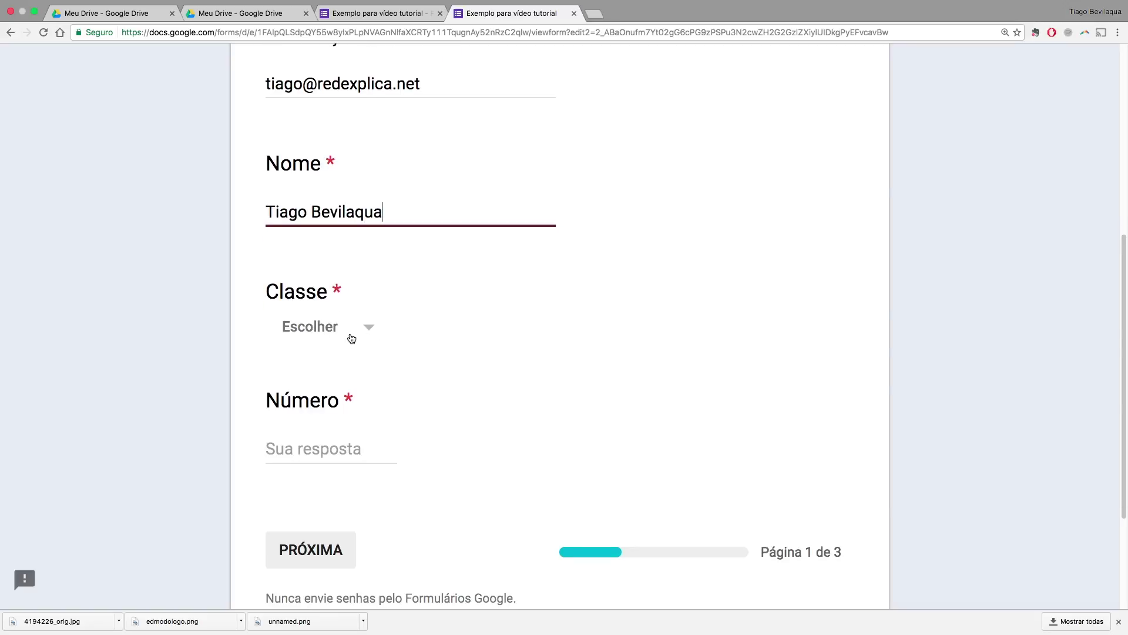
click(350, 331)
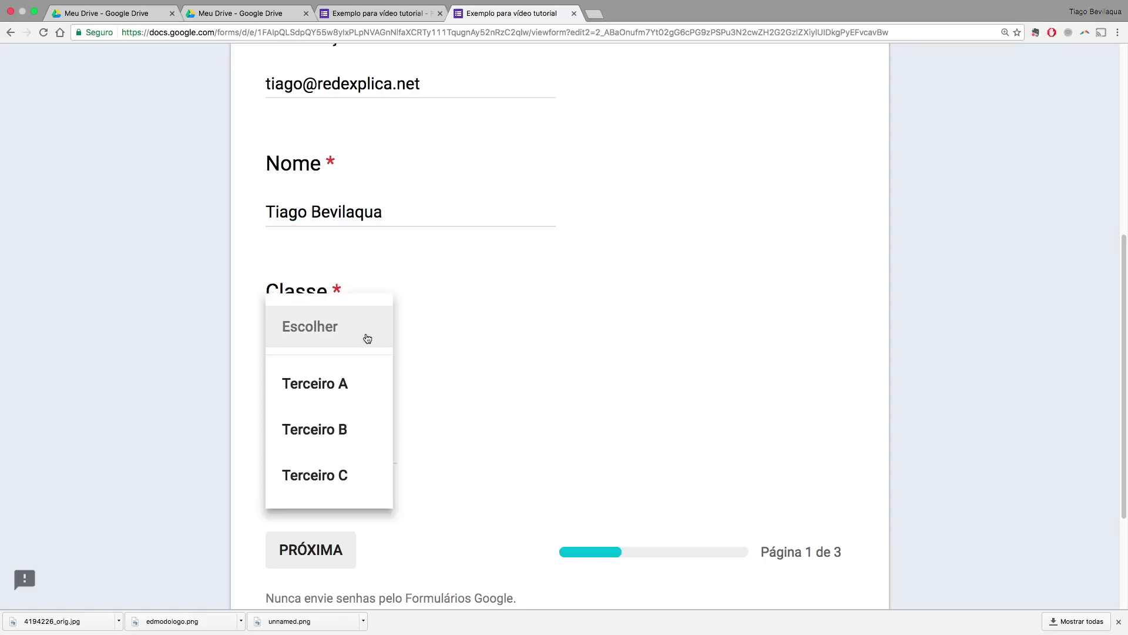
click(347, 385)
click(329, 450)
text(oi)
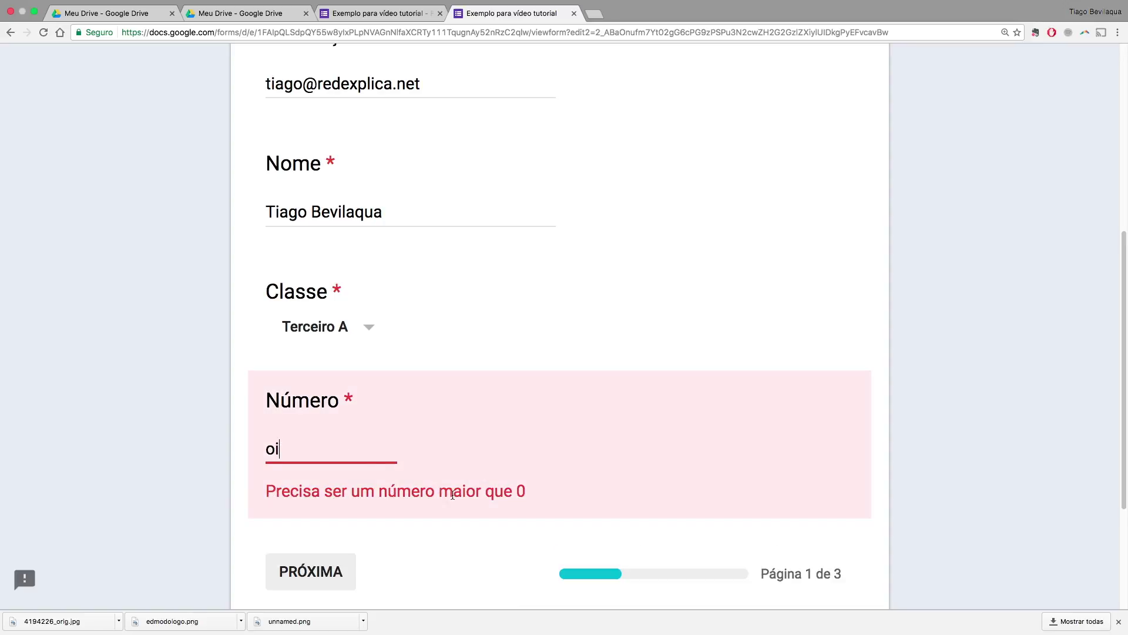
key(BackSpace)
key(BackSpace)
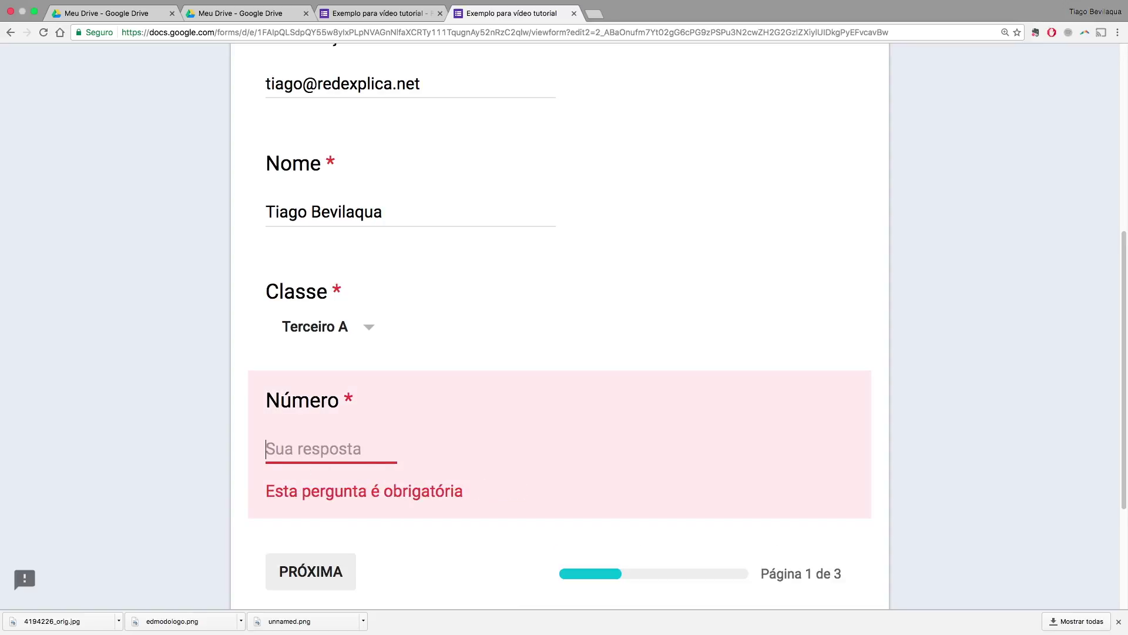
text(26)
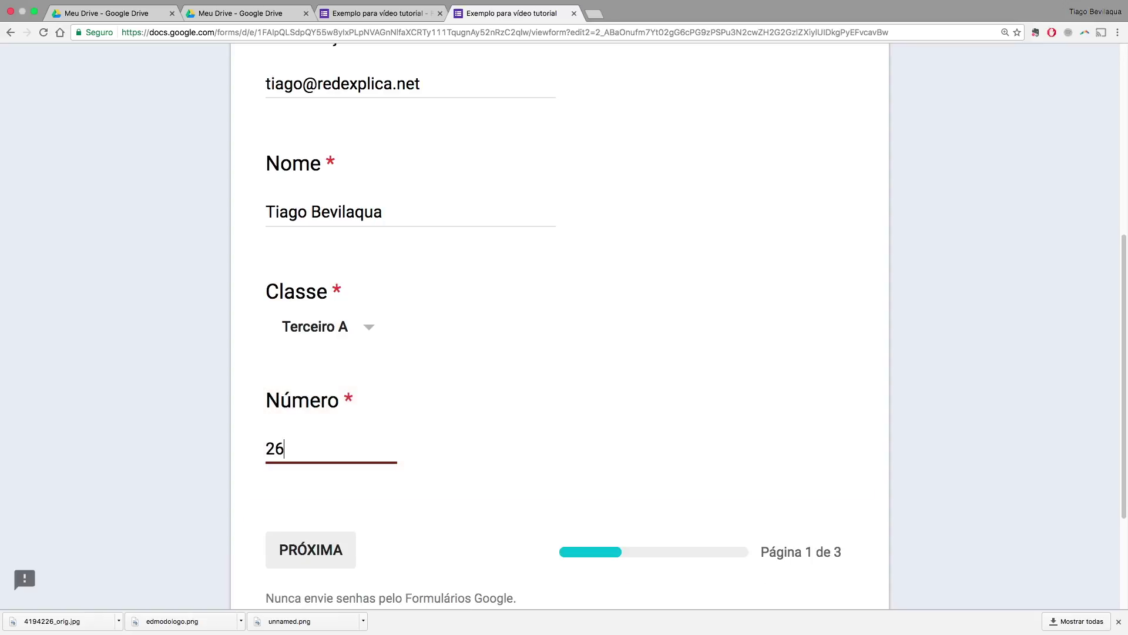
Advance through the remaining pages and submit the response
click(325, 556)
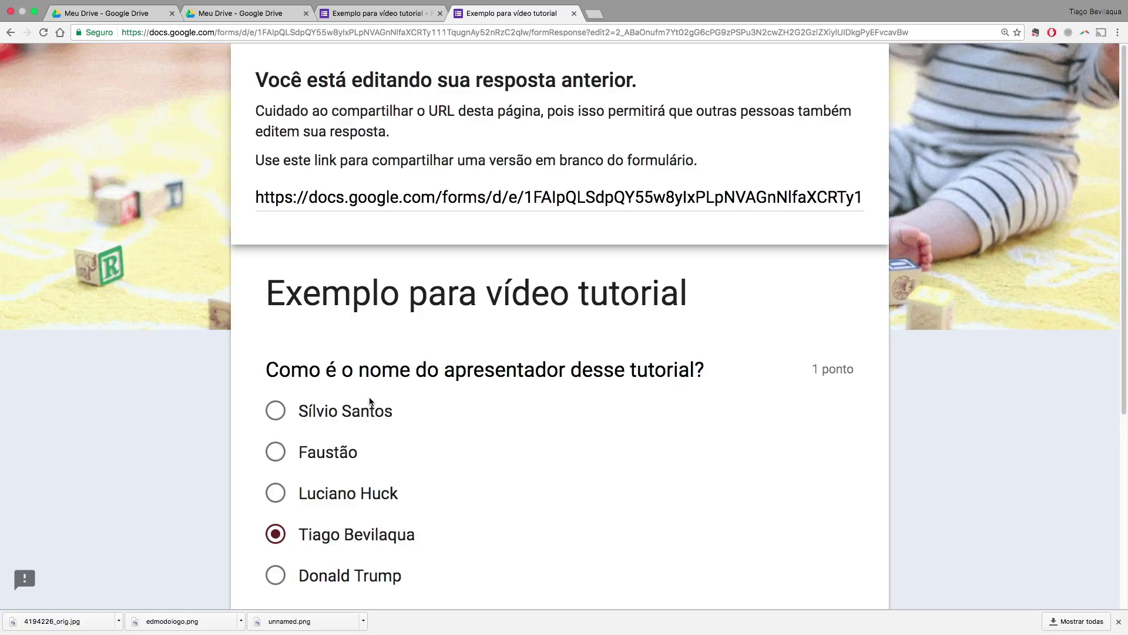
scroll(398, 251, down, 5)
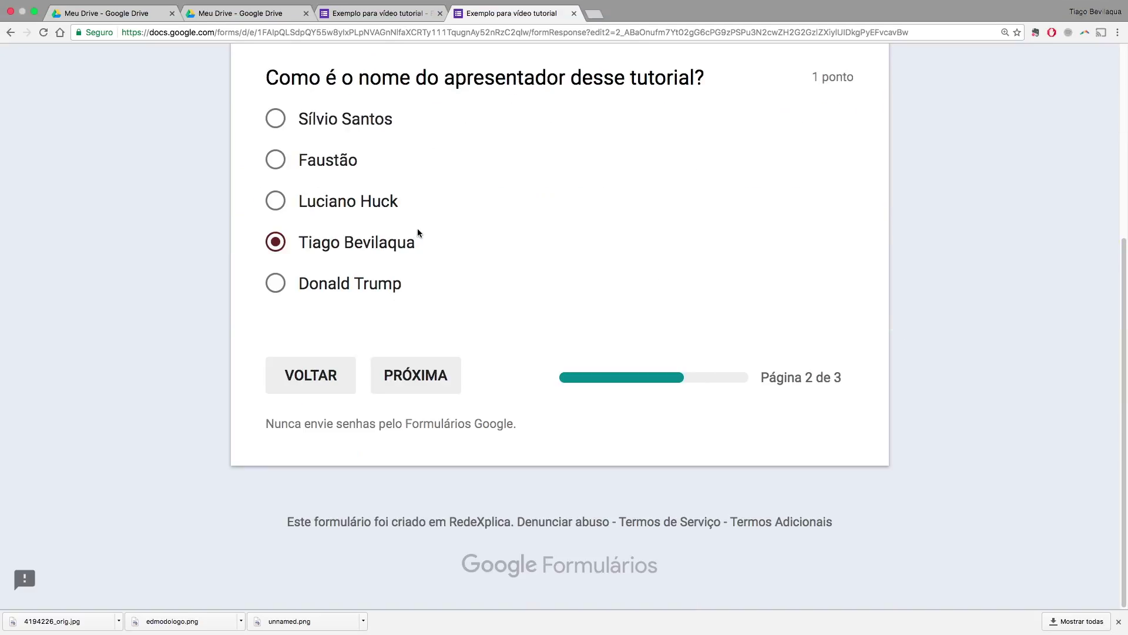
click(424, 377)
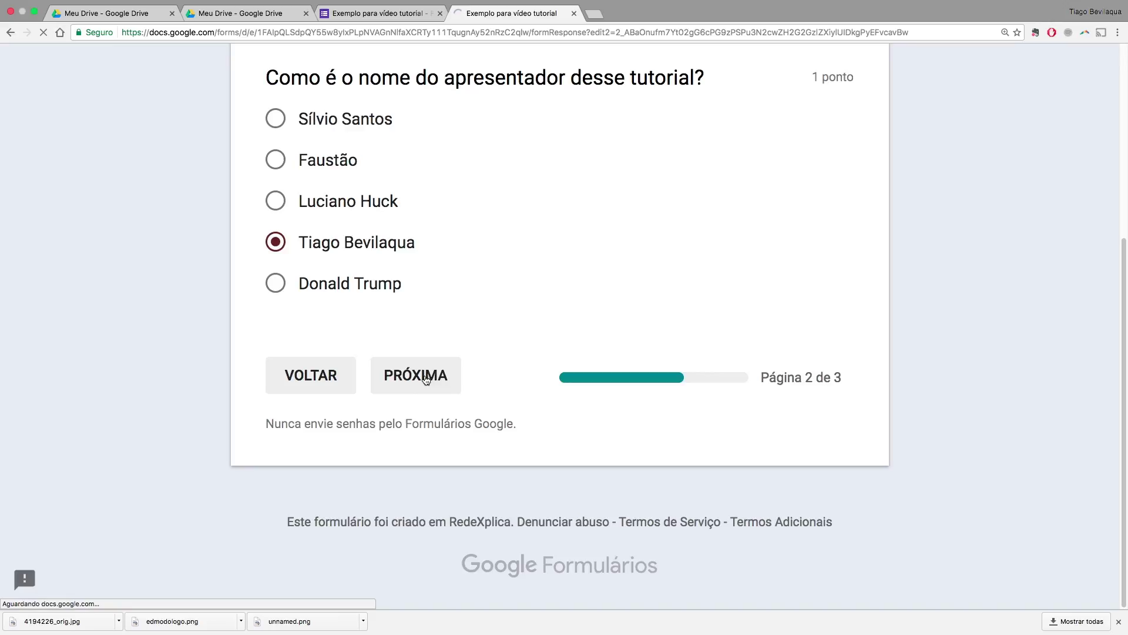
scroll(556, 372, down, 10)
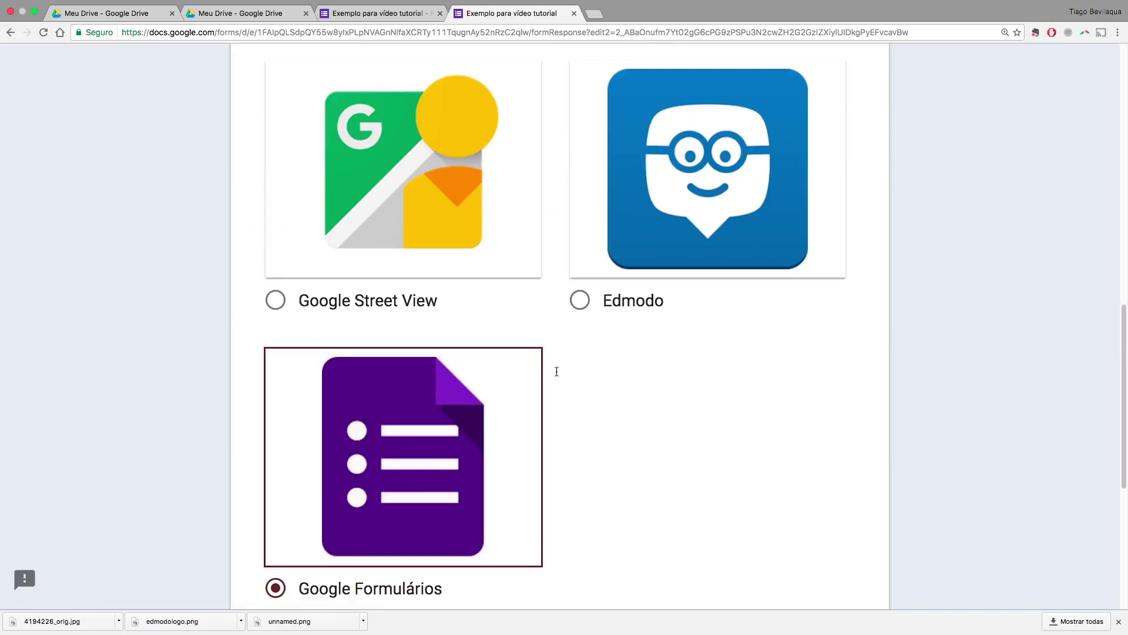
scroll(557, 371, down, 6)
click(432, 382)
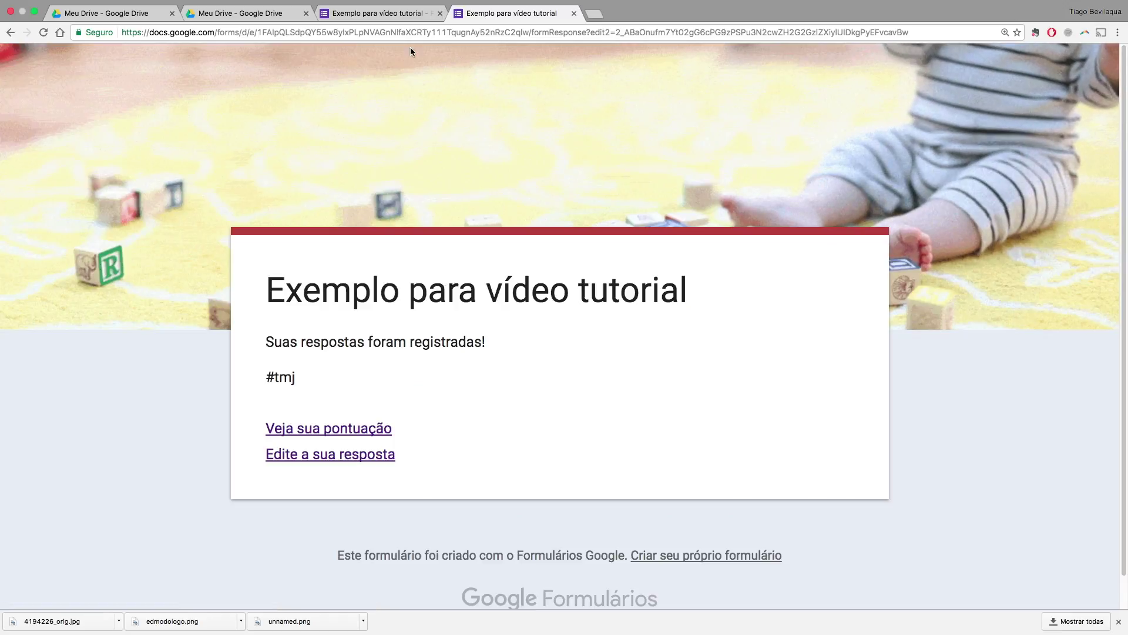
Open the editor's Respostas summary and scroll through charts showing Terceiro A and 26
click(389, 13)
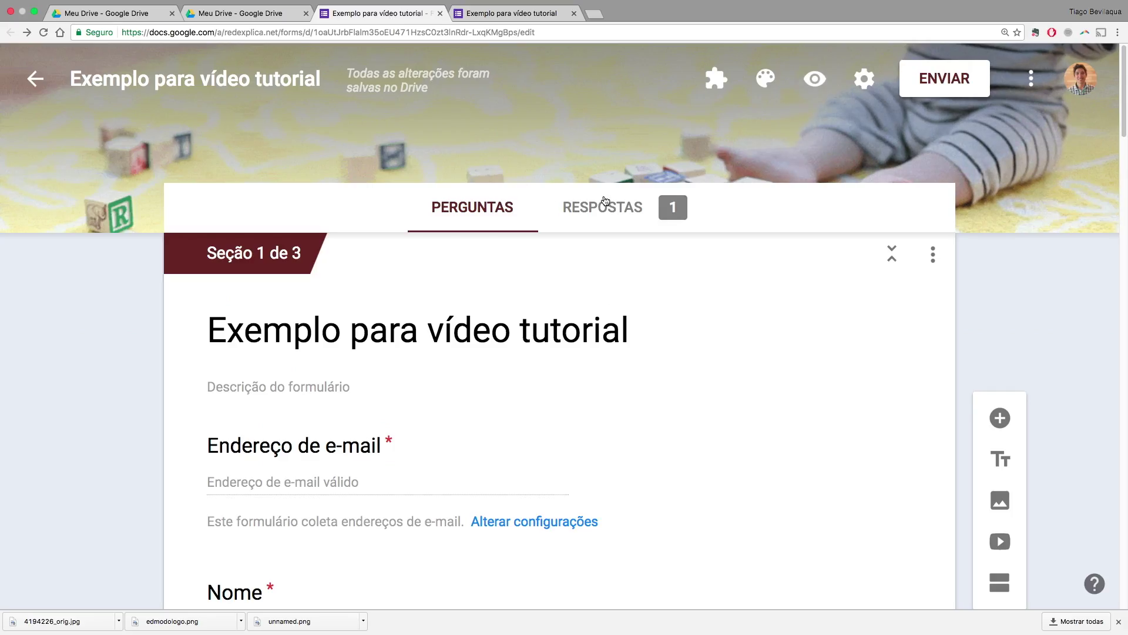
click(601, 200)
scroll(711, 353, down, 10)
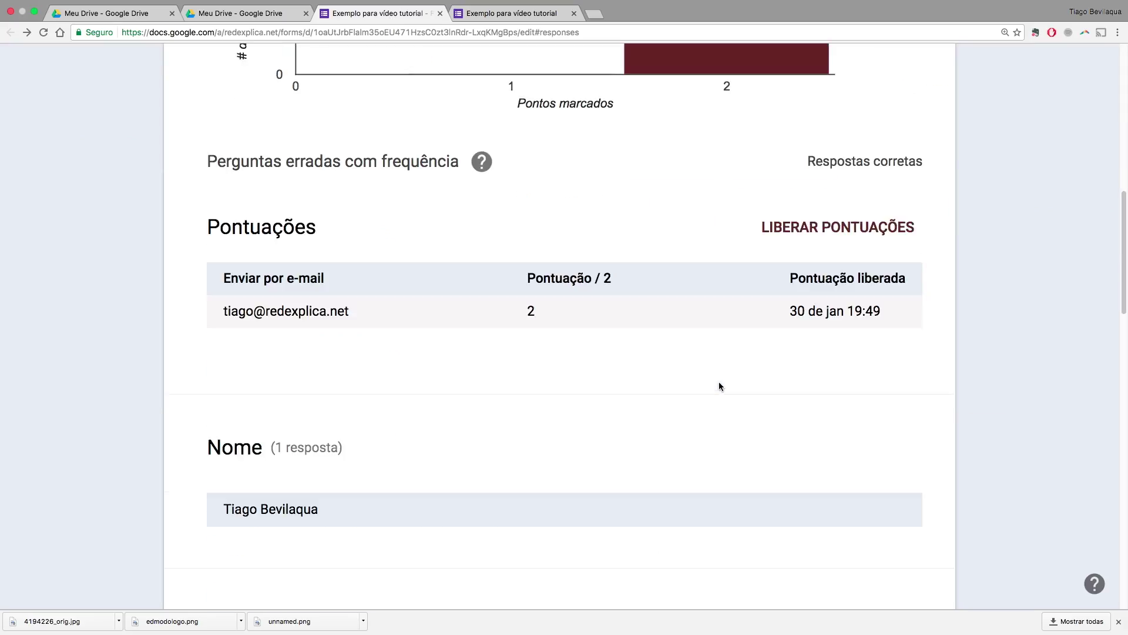
scroll(720, 386, down, 4)
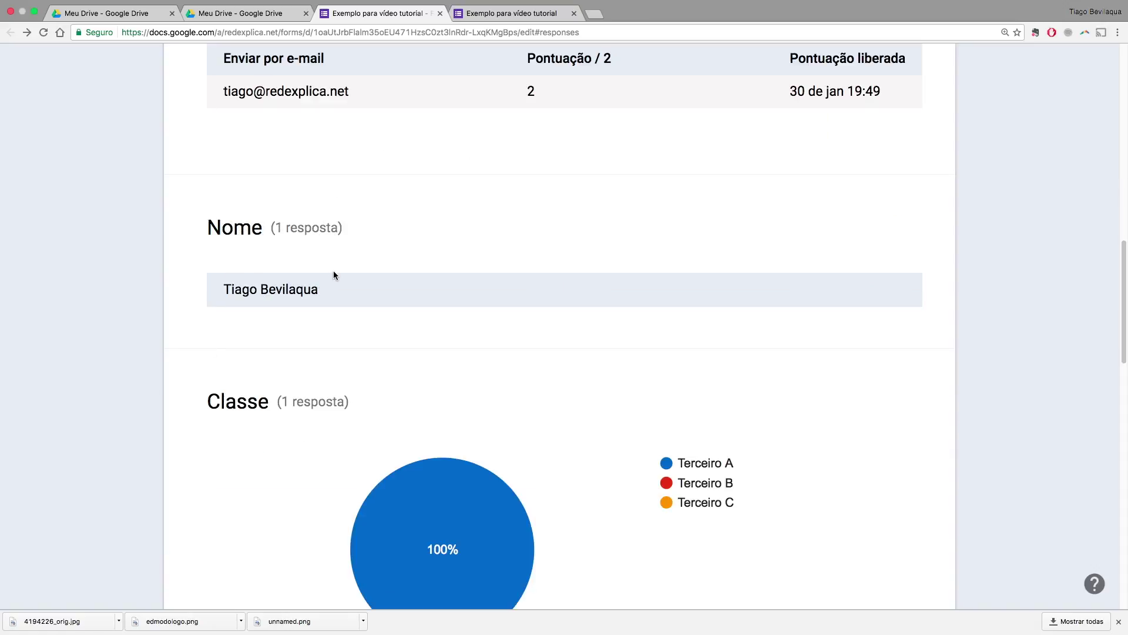
scroll(331, 279, down, 3)
scroll(331, 284, up, 4)
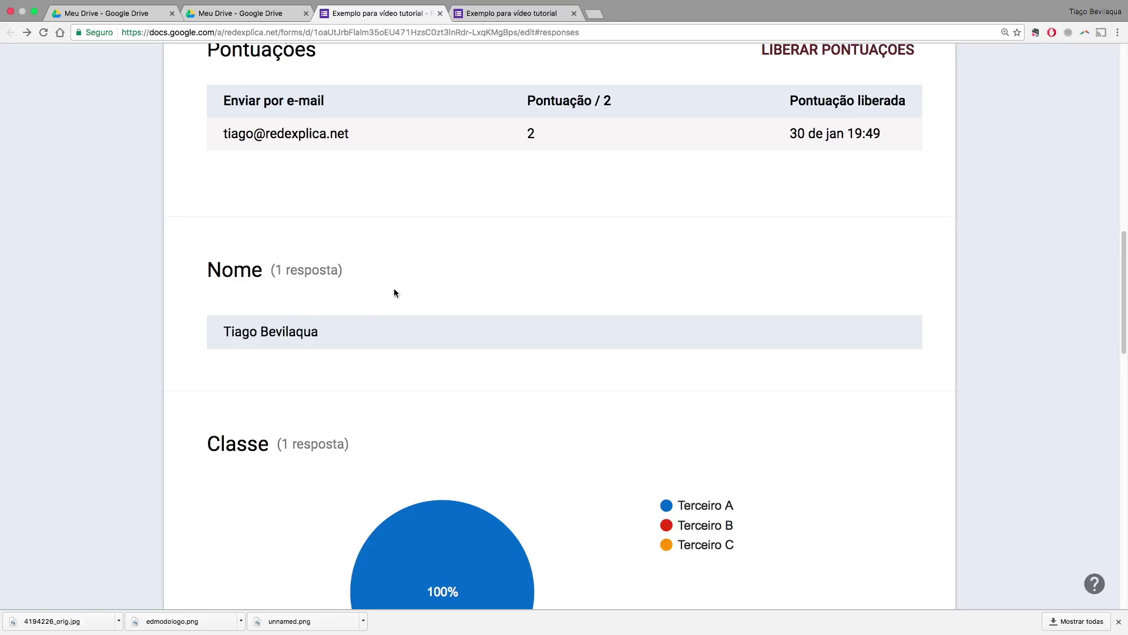
scroll(394, 288, up, 10)
scroll(294, 290, down, 5)
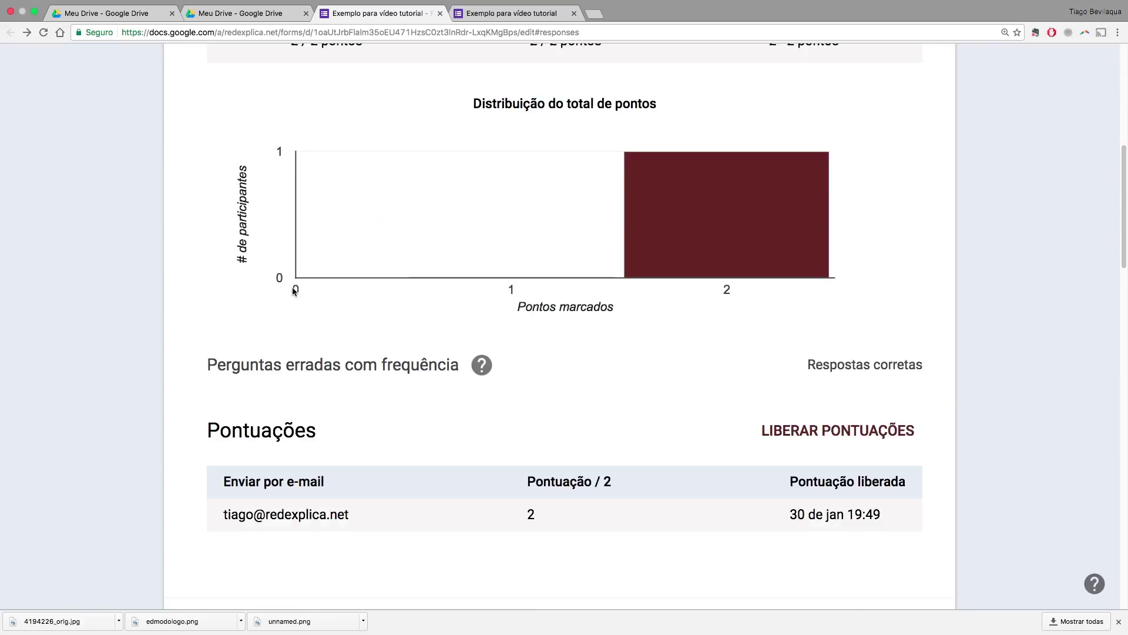
scroll(294, 291, down, 8)
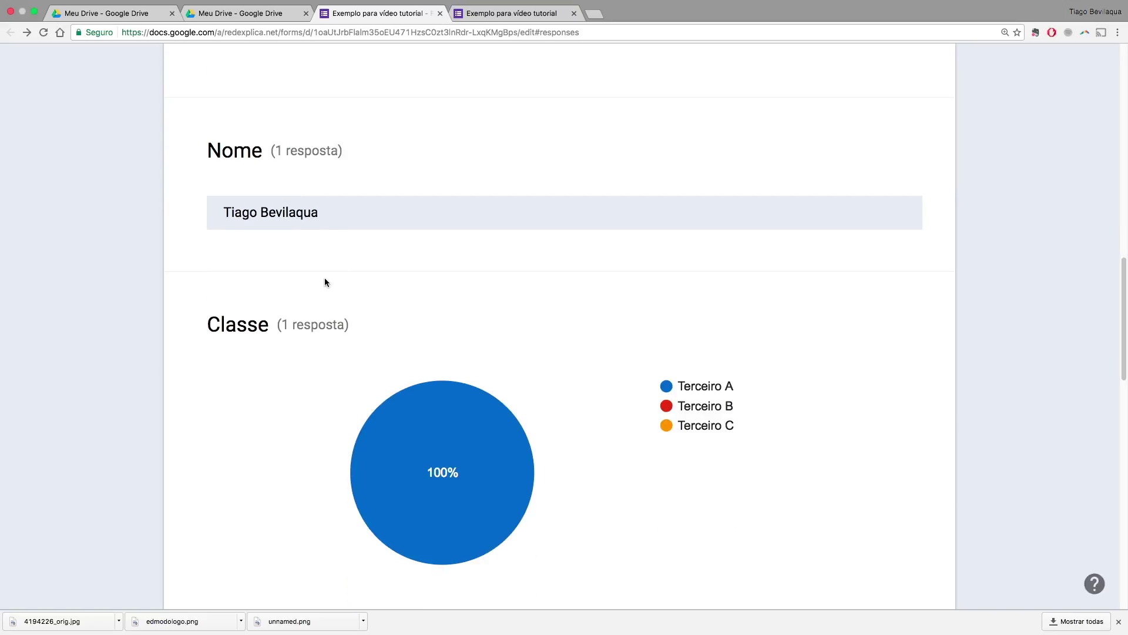
scroll(325, 282, down, 1)
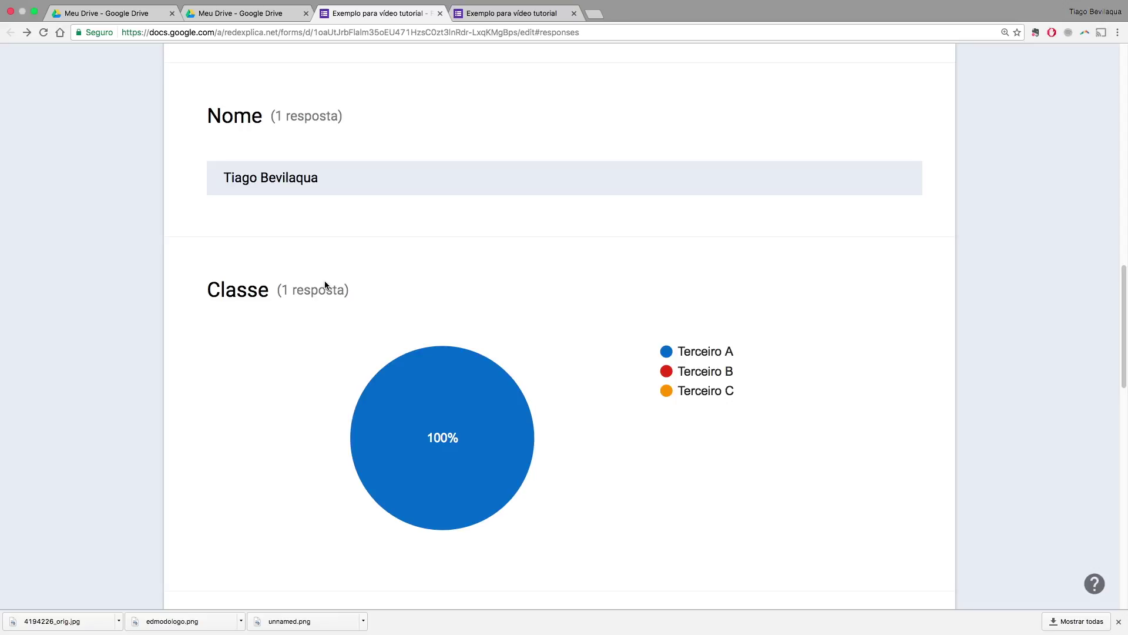
scroll(330, 287, down, 6)
mouse_move(484, 243)
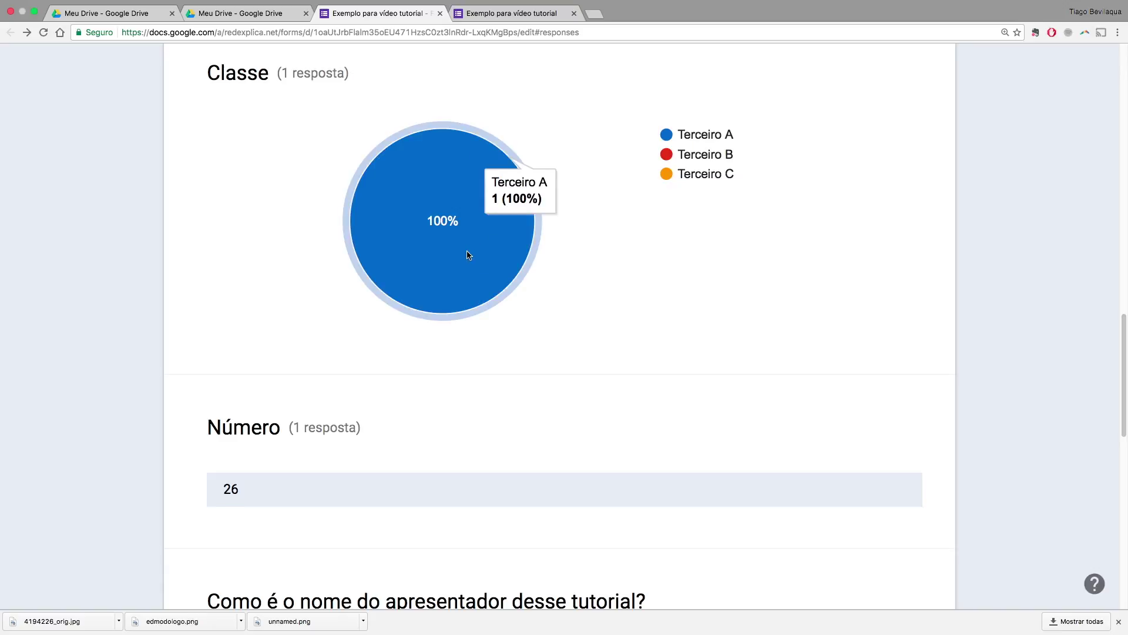
scroll(467, 253, down, 10)
scroll(462, 251, down, 3)
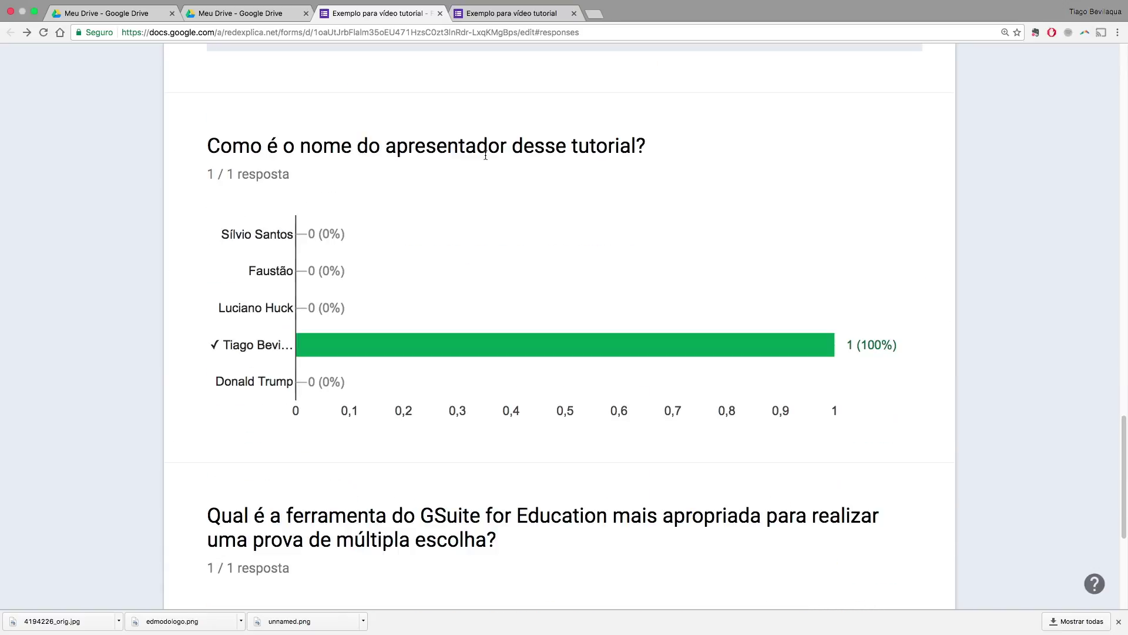
scroll(476, 235, down, 3)
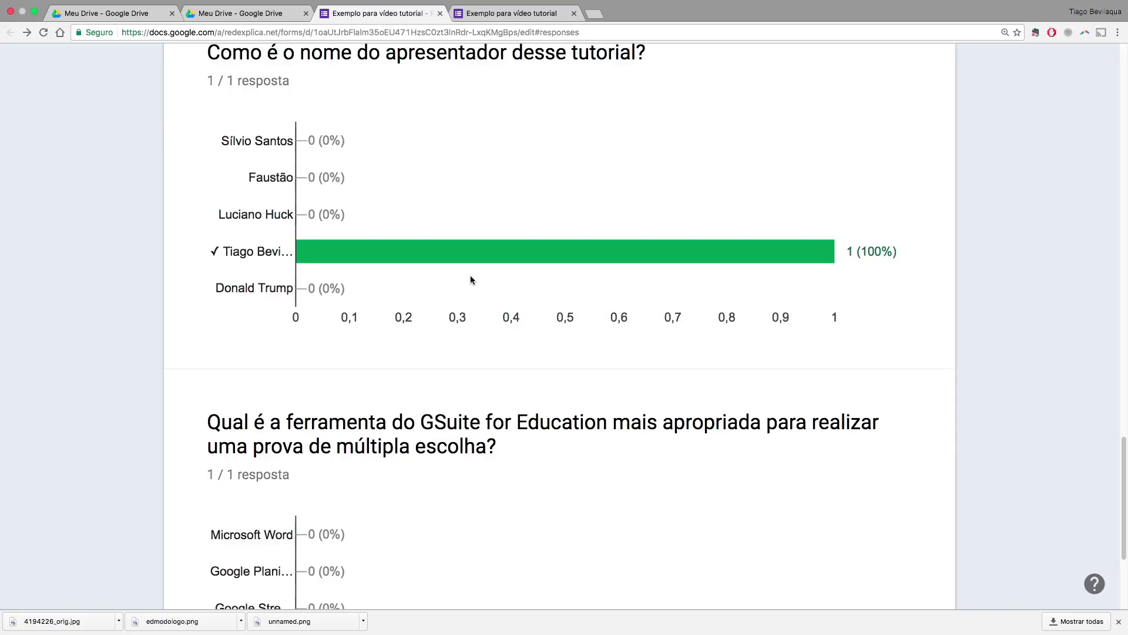
scroll(471, 280, down, 5)
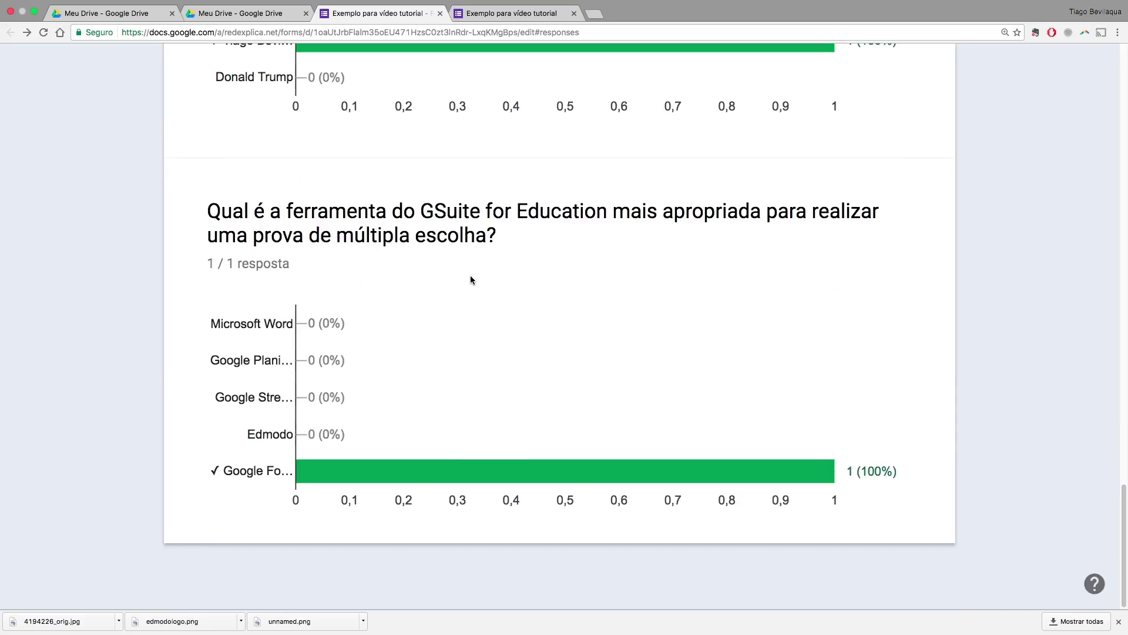
scroll(471, 277, up, 20)
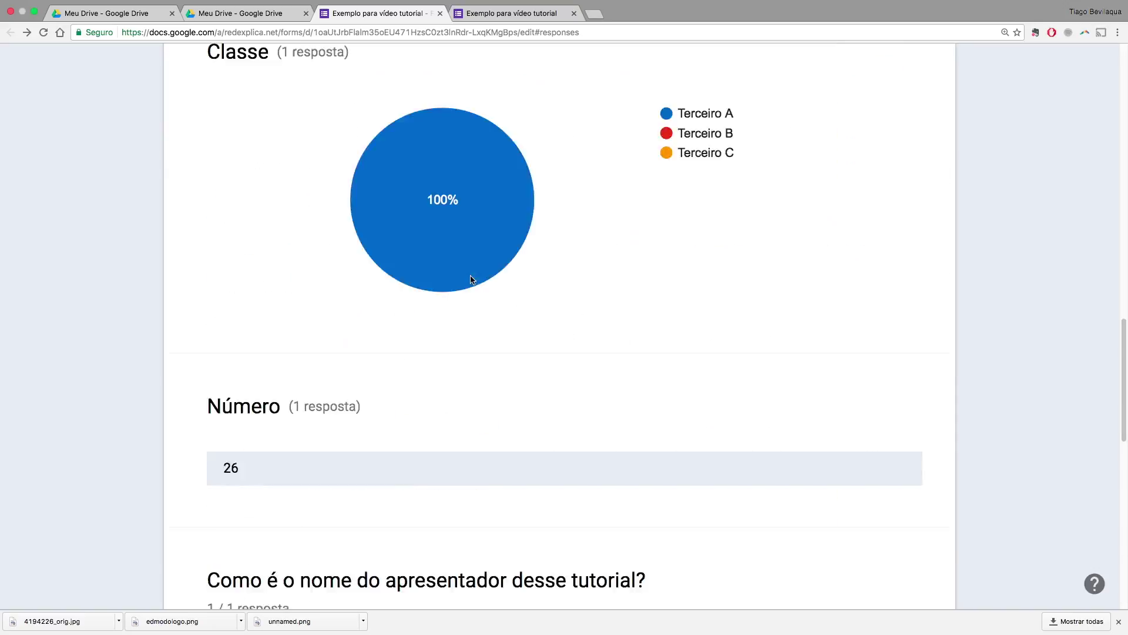